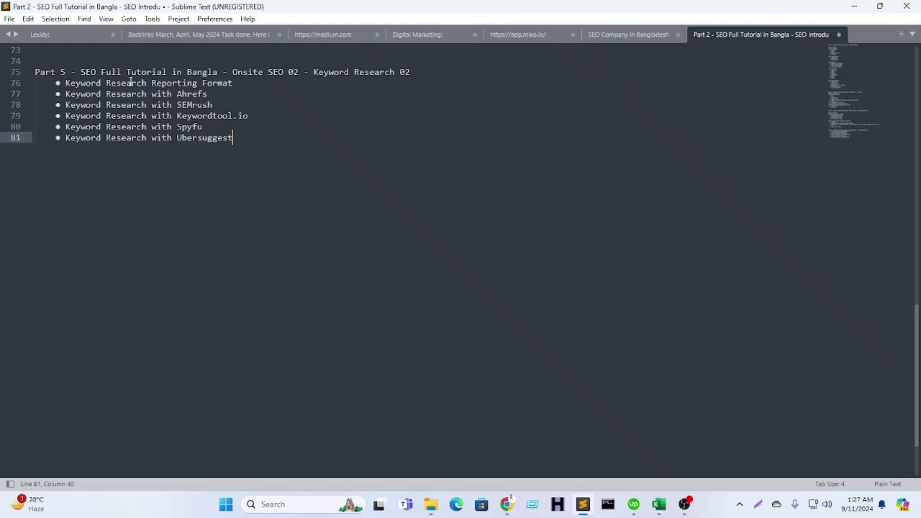
# Step: Switch to the Excel keyword research sheet and examine the Topic and Primary Keyword columns with their Volume, KD and CPC fields
pyautogui.moveTo(66, 83); pyautogui.dragTo(247, 78)
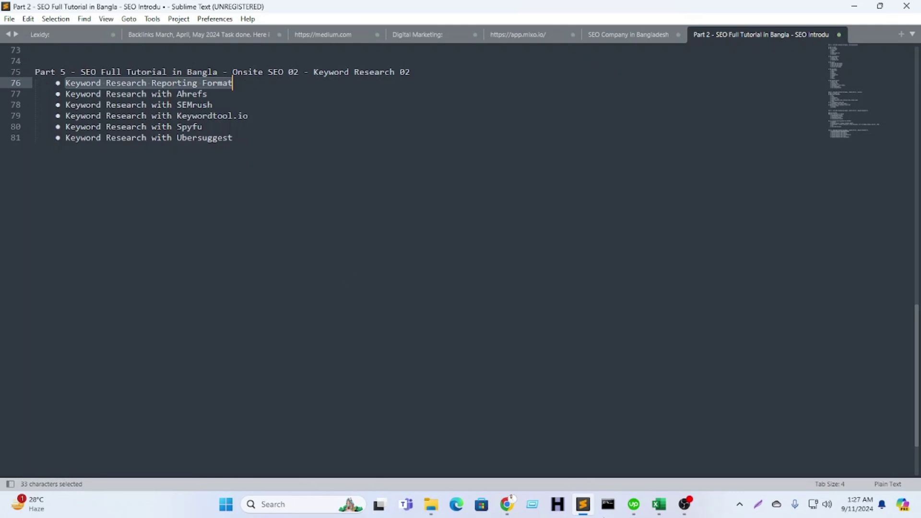
pyautogui.click(652, 512)
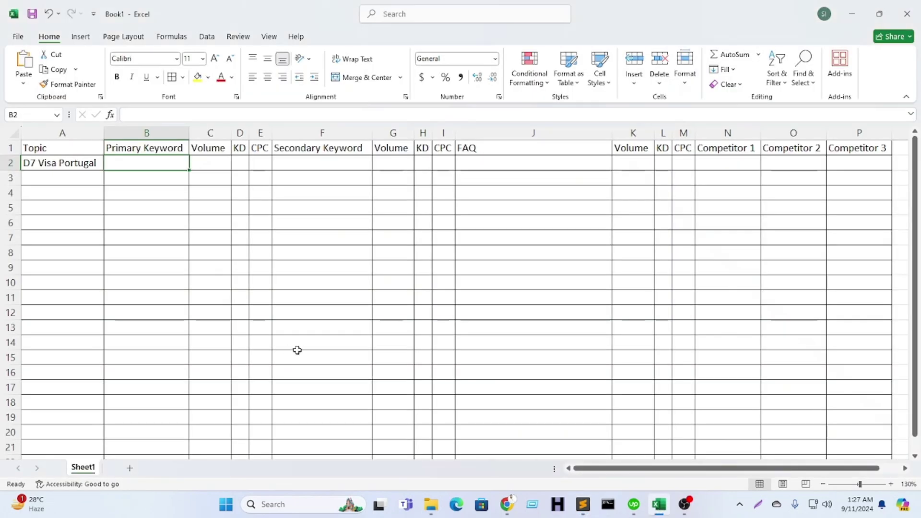
pyautogui.click(439, 315)
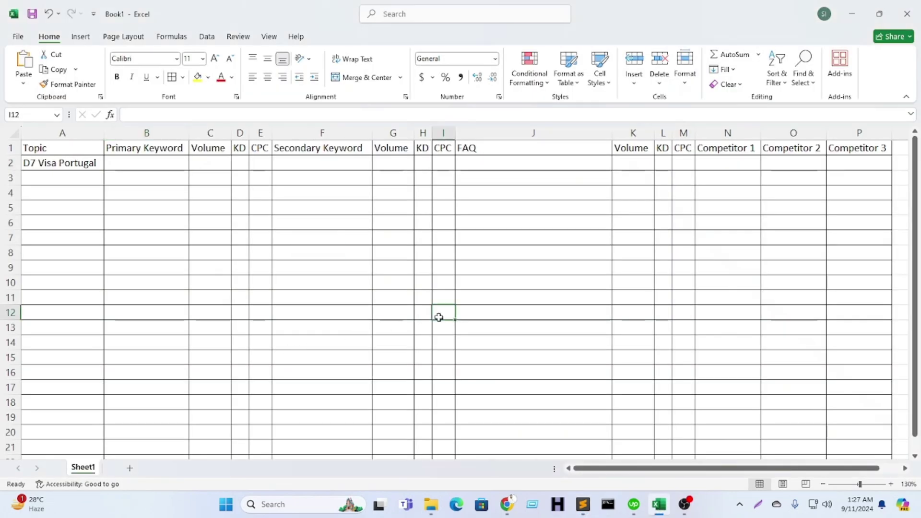
pyautogui.click(68, 149)
pyautogui.click(123, 155)
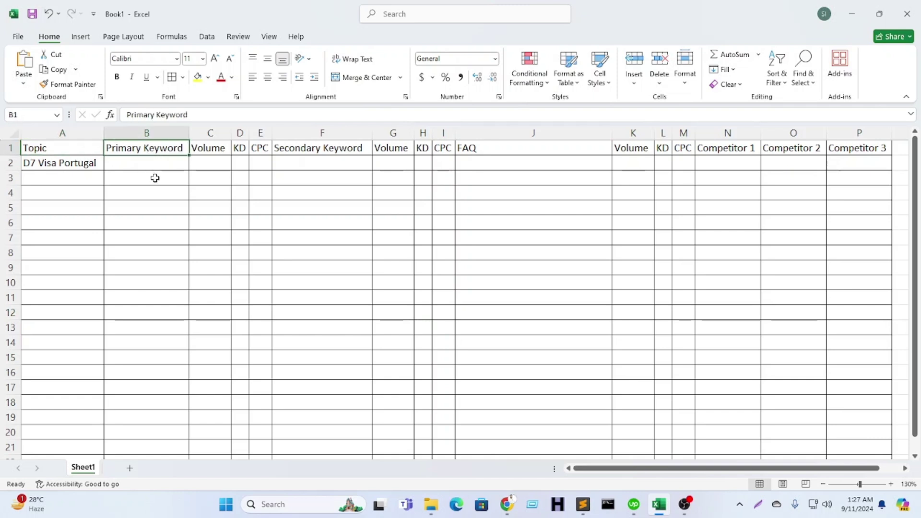
pyautogui.click(51, 150)
pyautogui.click(55, 165)
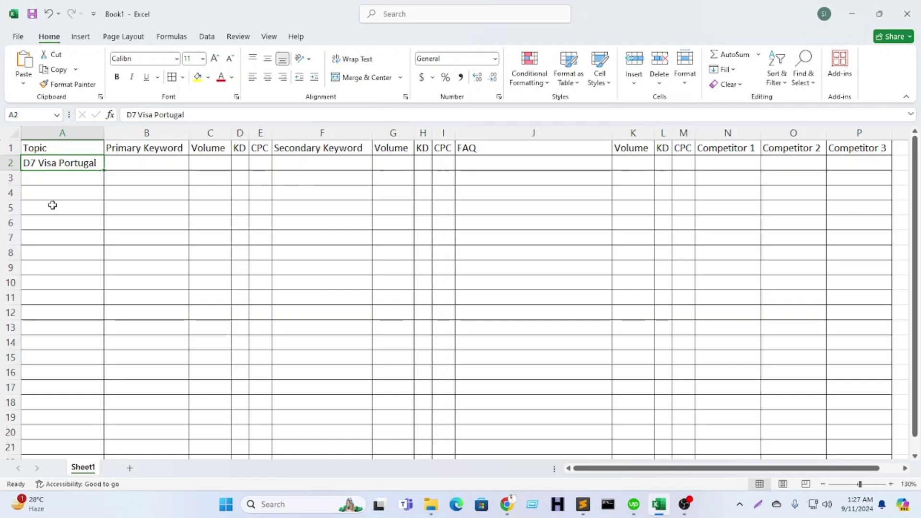
pyautogui.click(155, 162)
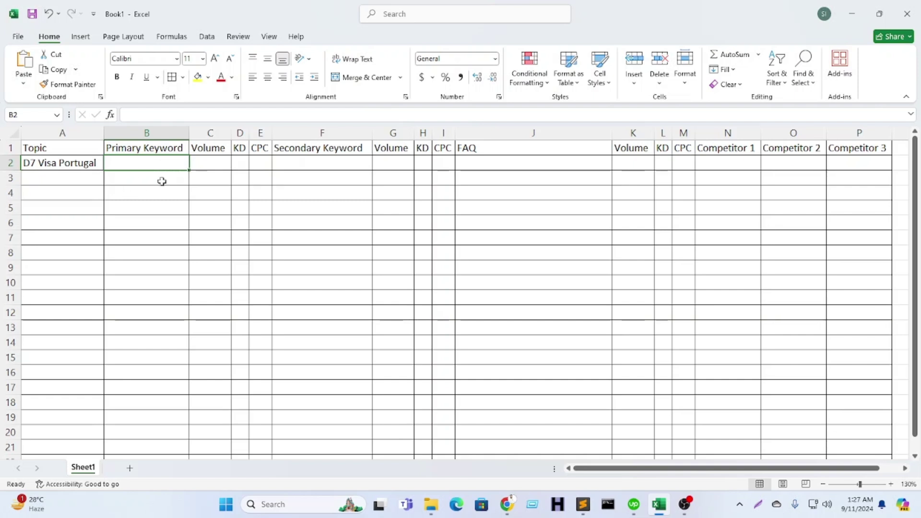
pyautogui.click(212, 168)
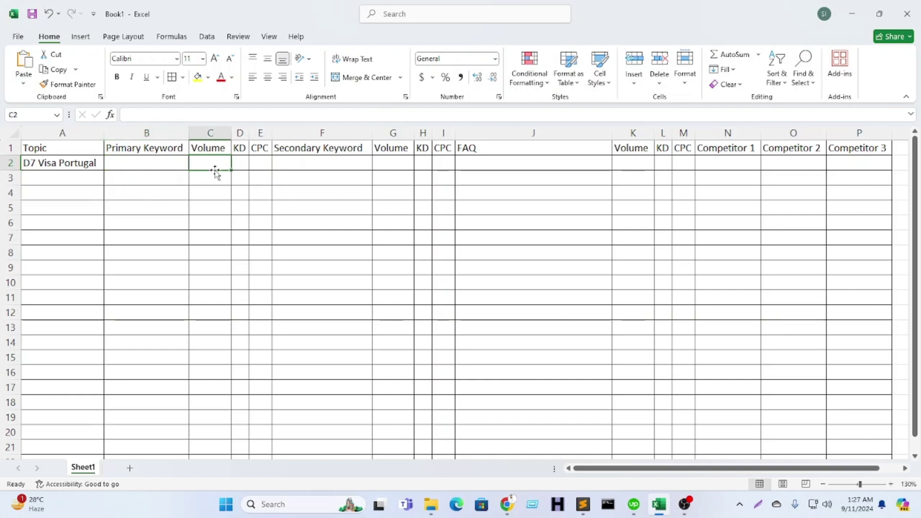
pyautogui.click(241, 166)
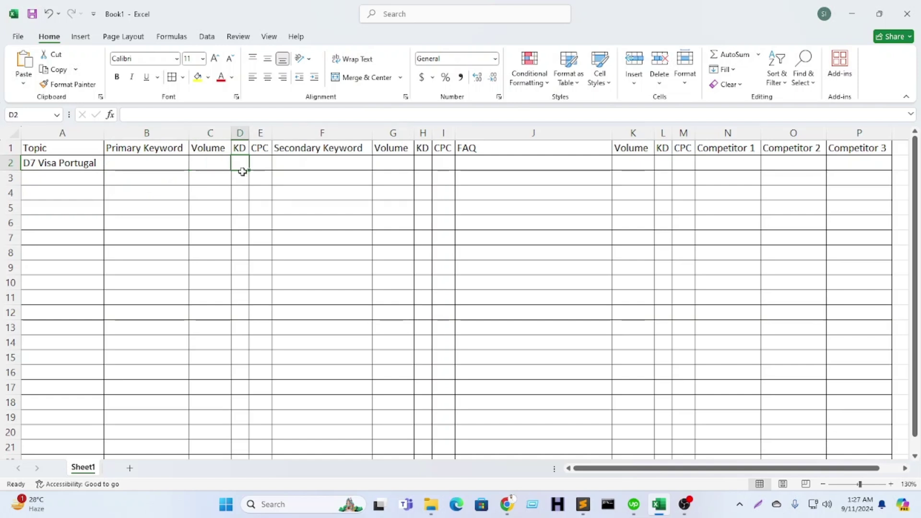
pyautogui.click(256, 168)
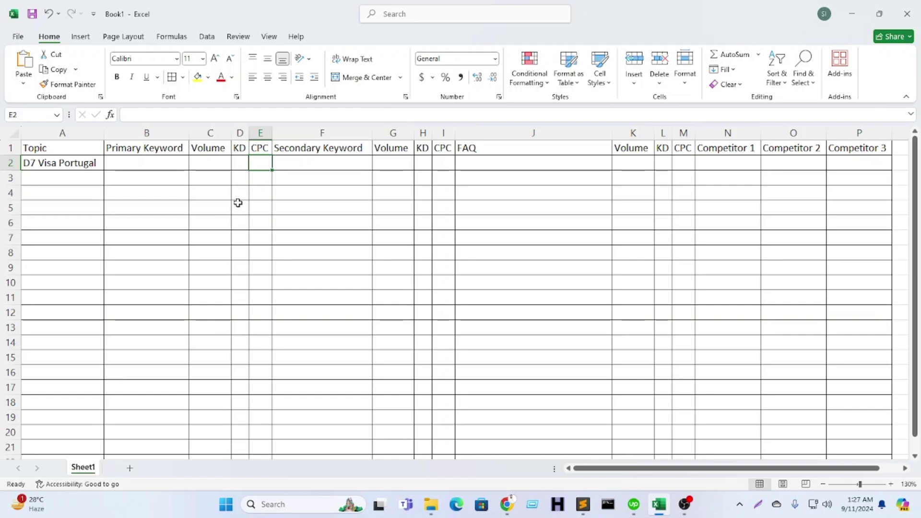
pyautogui.moveTo(218, 161); pyautogui.dragTo(265, 161)
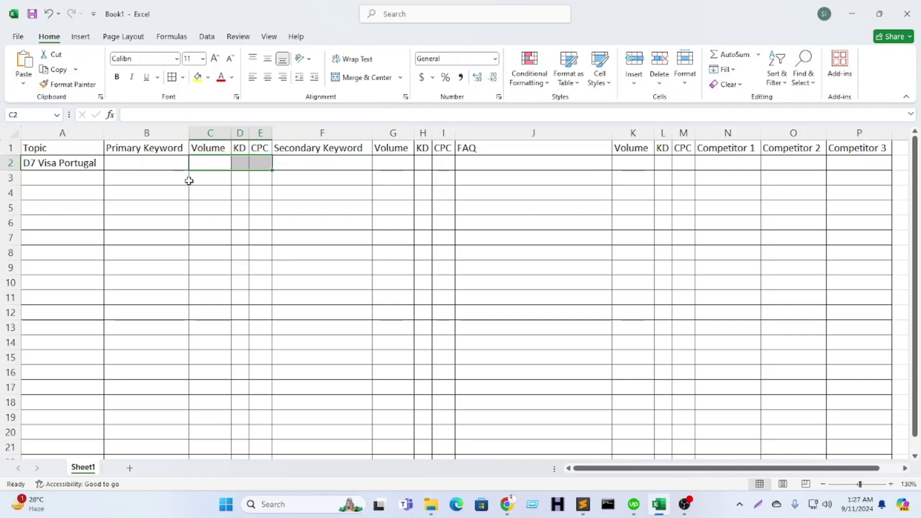
# Step: Examine the Secondary Keyword, FAQ and Competitor 1–3 columns of the reporting format, including the related Volume, KD and CPC fields
pyautogui.click(303, 163)
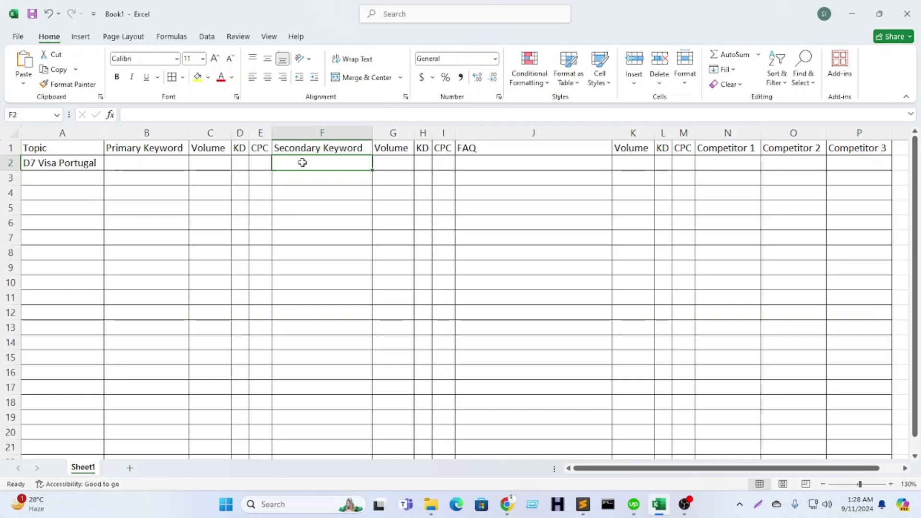
pyautogui.moveTo(303, 163); pyautogui.dragTo(355, 267)
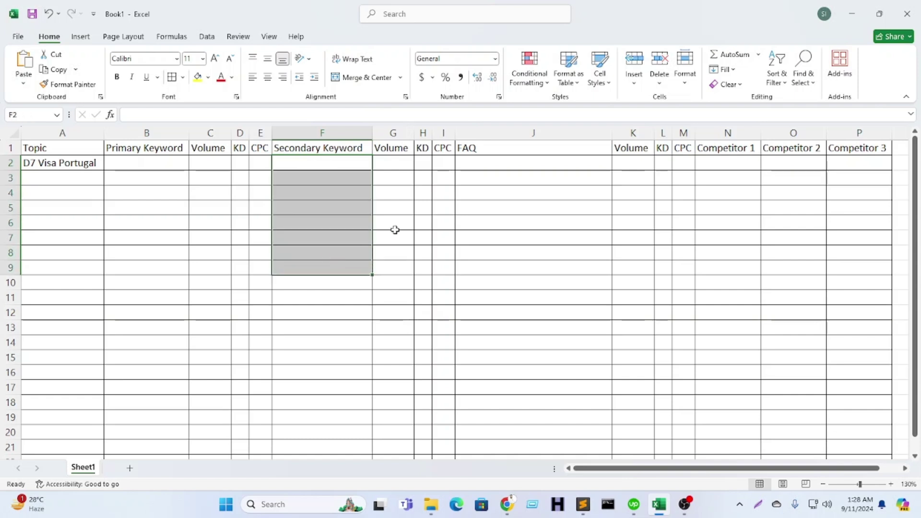
pyautogui.click(407, 168)
pyautogui.click(438, 166)
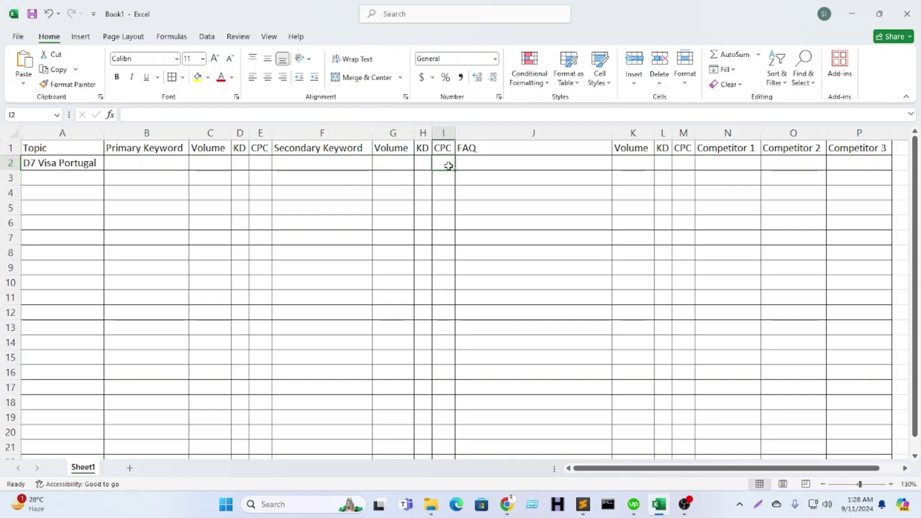
pyautogui.click(497, 168)
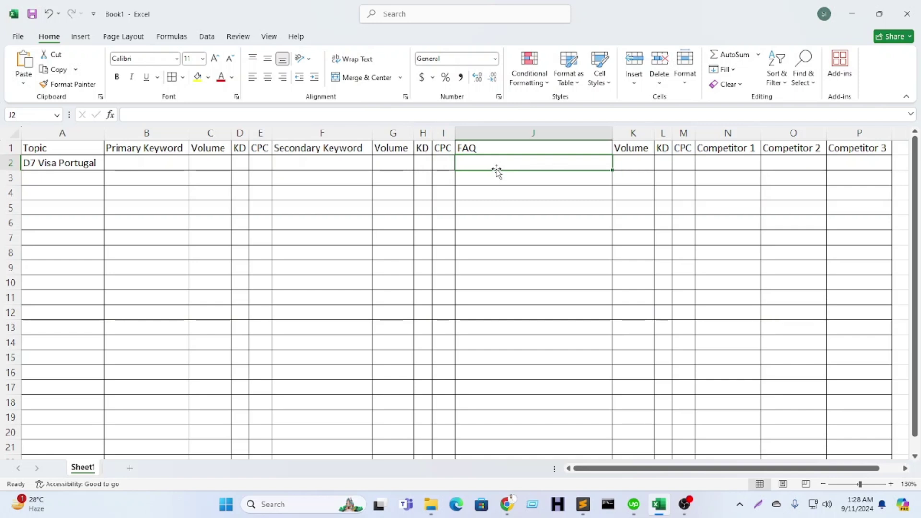
pyautogui.moveTo(536, 170); pyautogui.dragTo(543, 249)
pyautogui.moveTo(634, 163); pyautogui.dragTo(640, 212)
pyautogui.click(671, 165)
pyautogui.moveTo(682, 166); pyautogui.dragTo(677, 234)
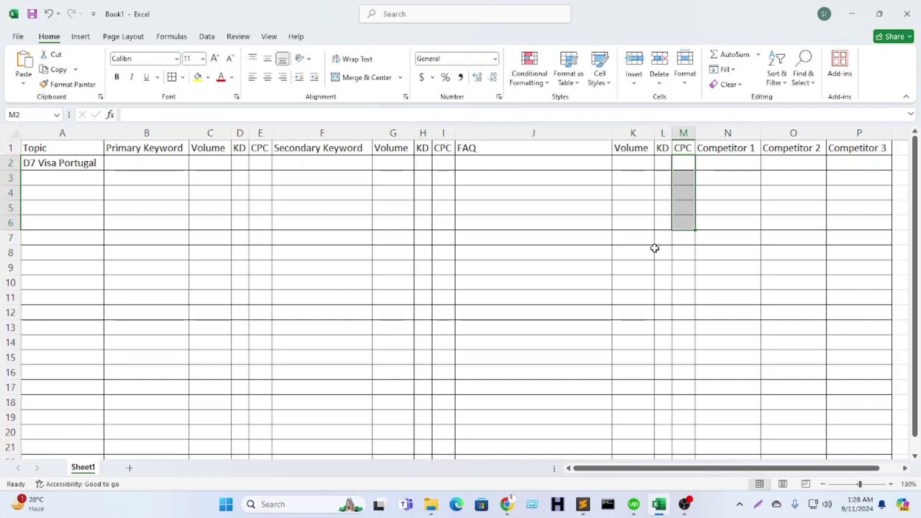
pyautogui.click(737, 171)
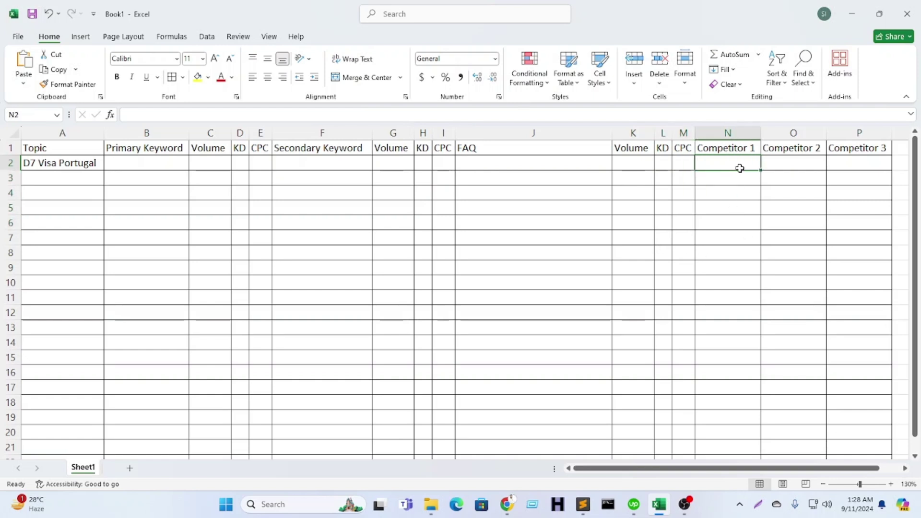
pyautogui.click(856, 169)
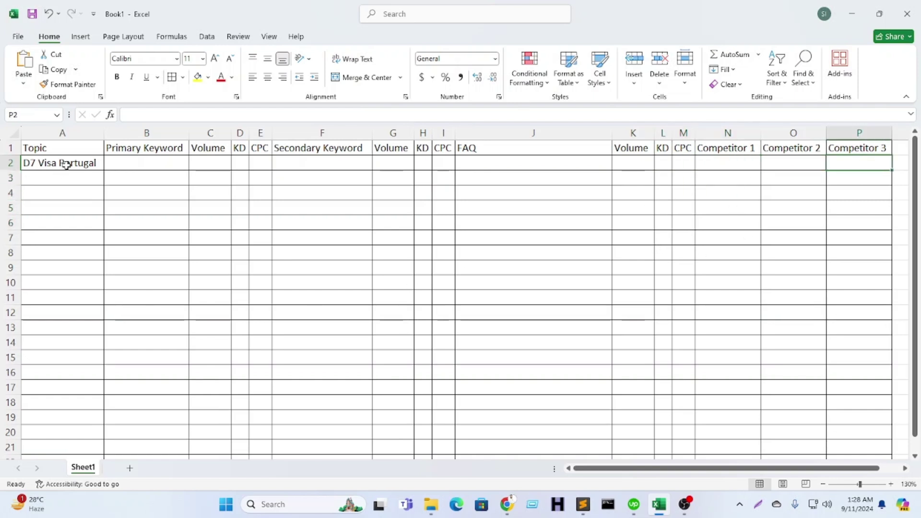
pyautogui.click(130, 166)
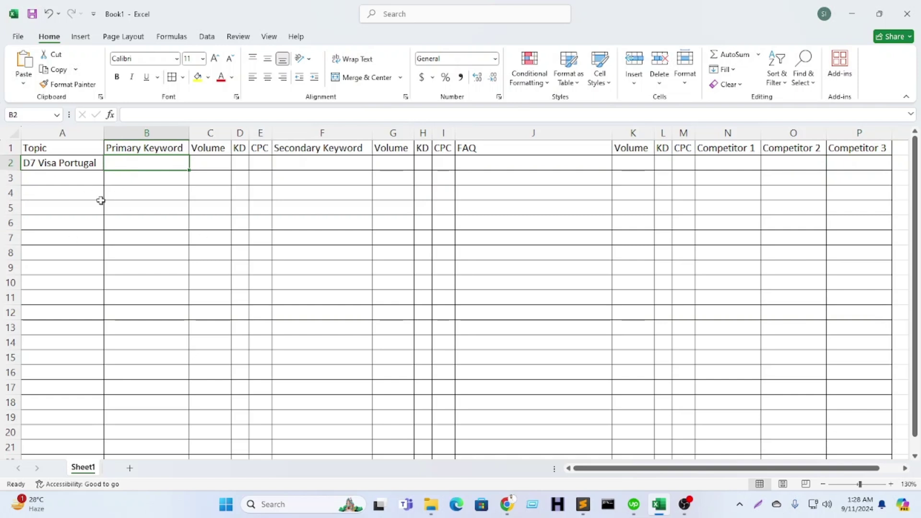
pyautogui.moveTo(743, 169); pyautogui.dragTo(852, 166)
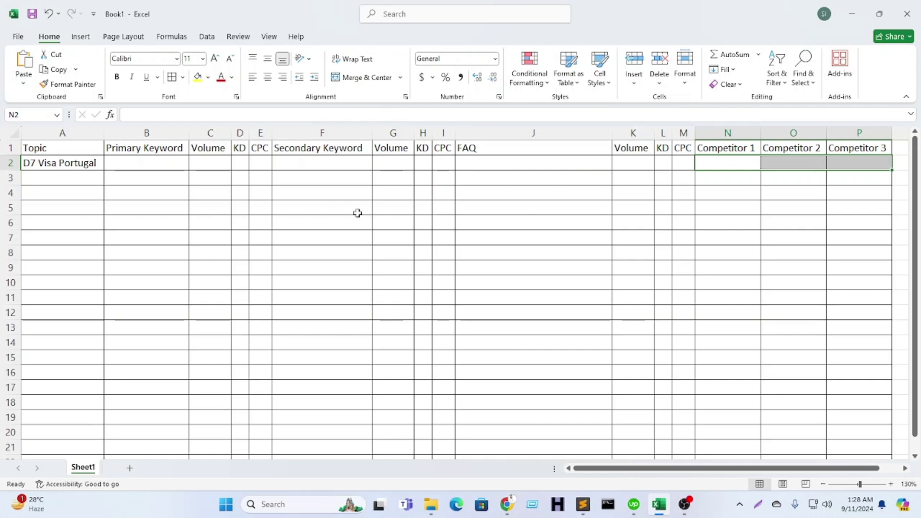
pyautogui.click(155, 170)
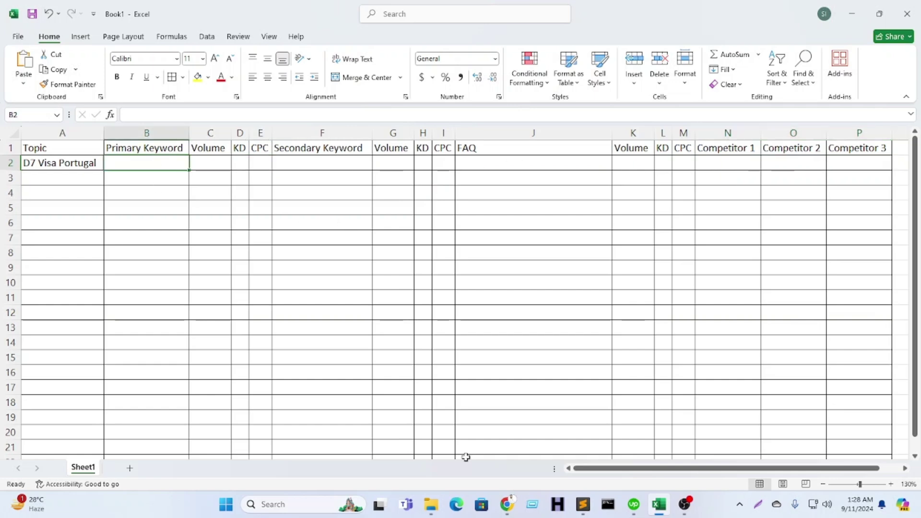
# Step: Switch to Chrome and examine the SERP features of the d7 keywords in the Ahrefs organic keywords report for portugalresidencyadvisors.com
pyautogui.click(507, 507)
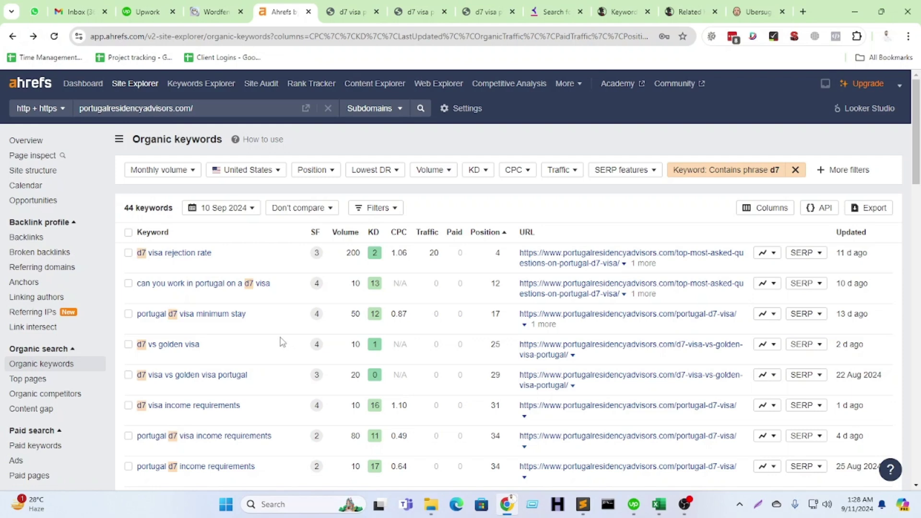
pyautogui.scroll(-1, 283, 342)
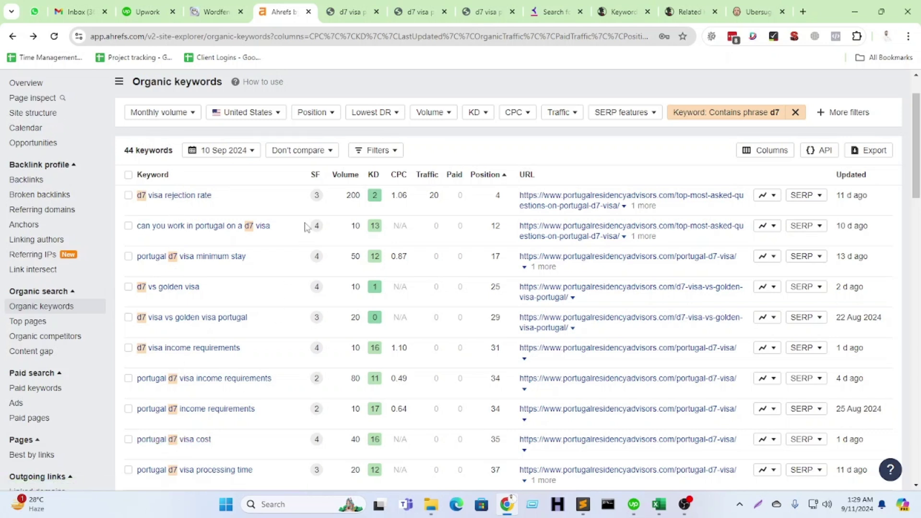
pyautogui.moveTo(314, 182)
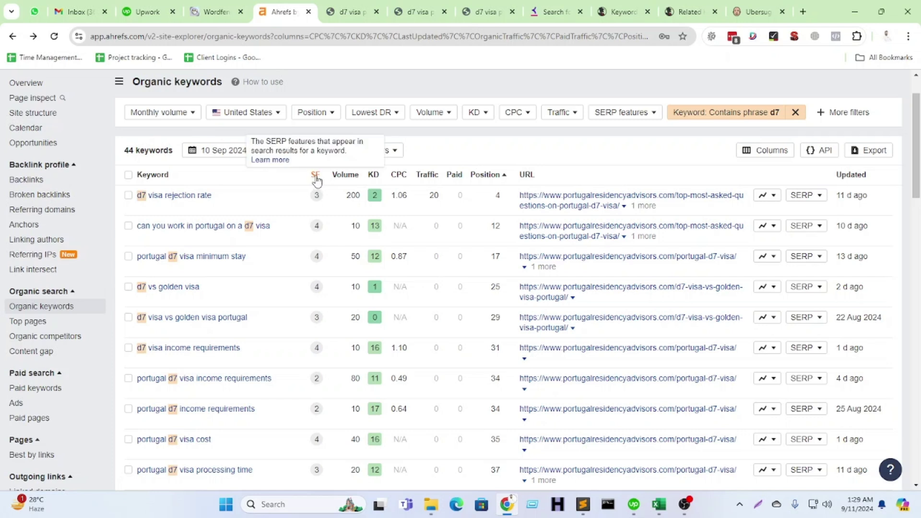
pyautogui.moveTo(316, 200)
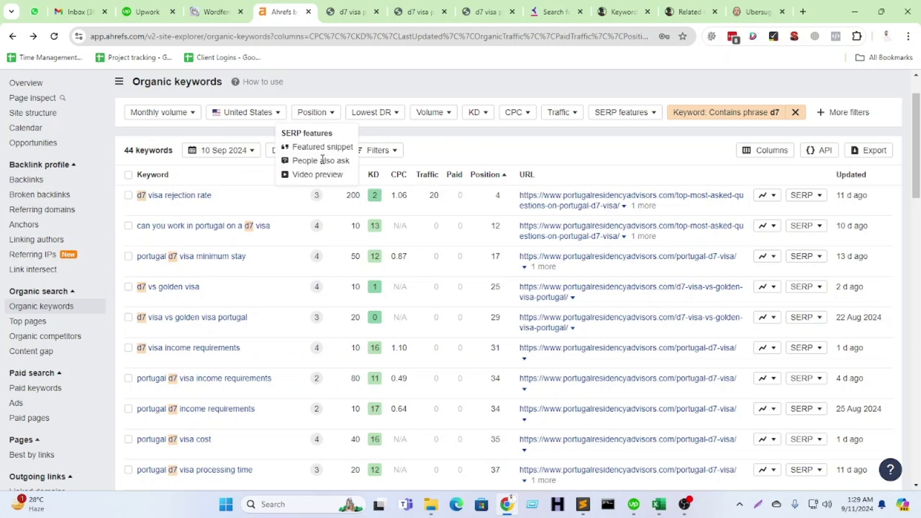
pyautogui.moveTo(315, 228)
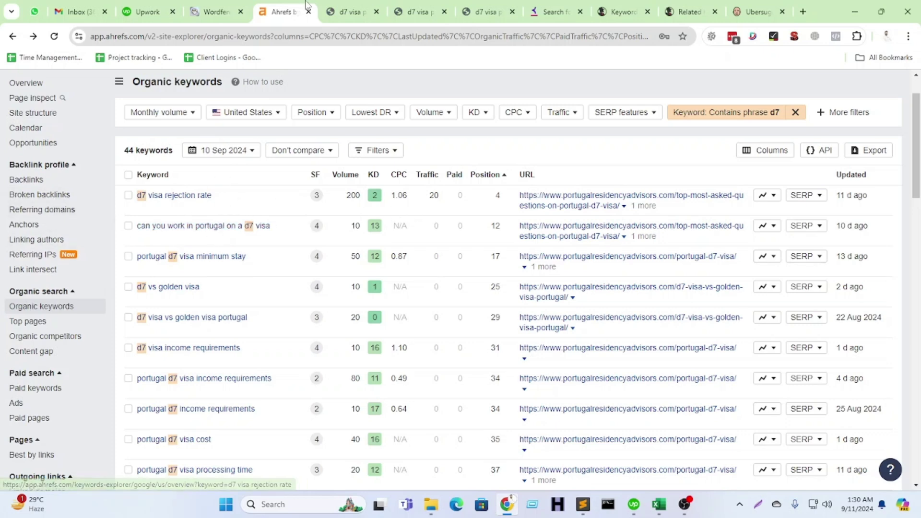
# Step: Review the Semrush Keyword Overview for "d7 visa portugal", examining volume, keyword difficulty, global volume, intent, CPC and keyword ideas
pyautogui.click(349, 6)
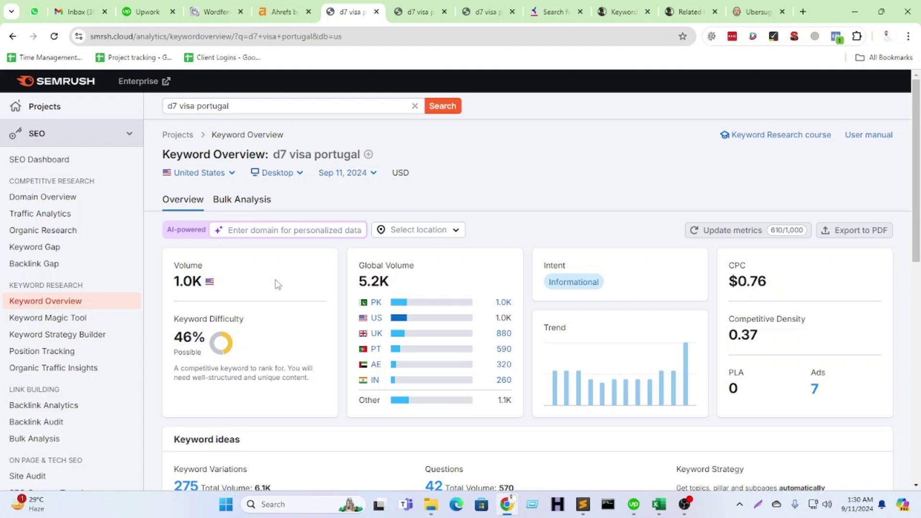
pyautogui.scroll(-1, 271, 283)
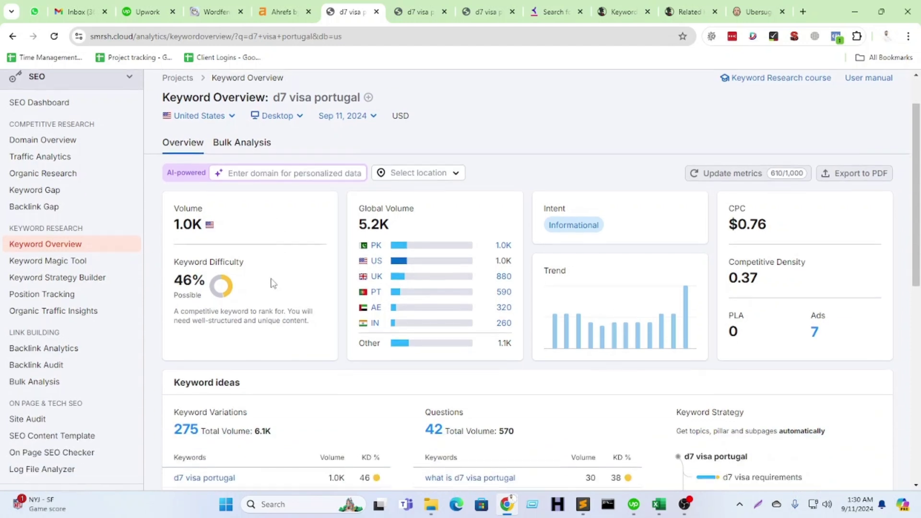
pyautogui.doubleClick(185, 227)
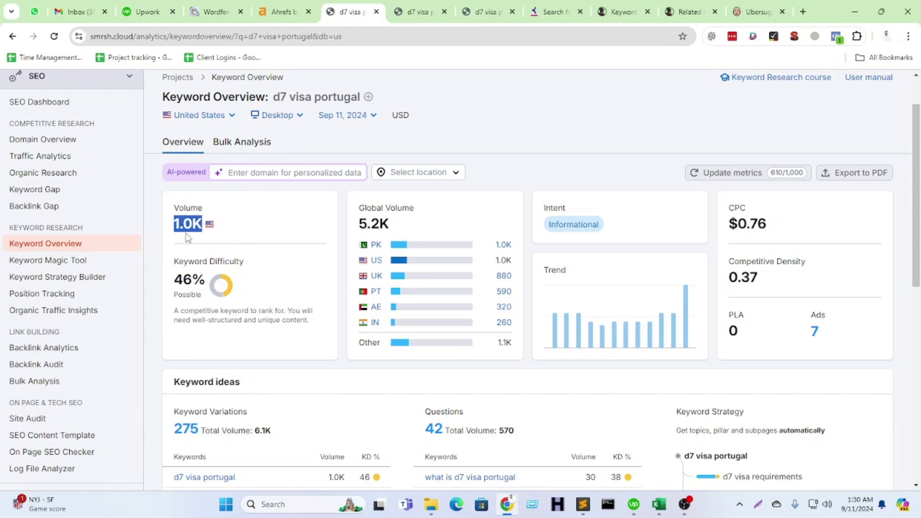
pyautogui.moveTo(180, 228); pyautogui.dragTo(201, 223)
pyautogui.moveTo(174, 284); pyautogui.dragTo(197, 283)
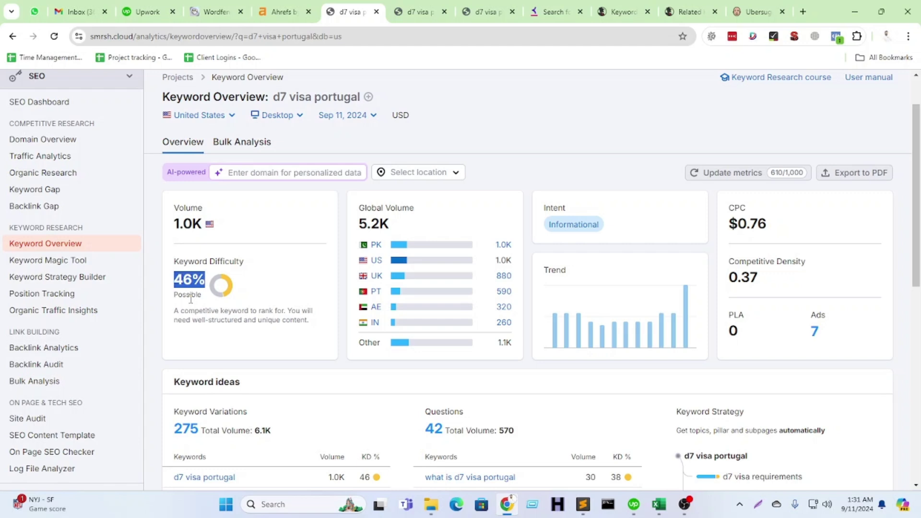
pyautogui.doubleClick(188, 295)
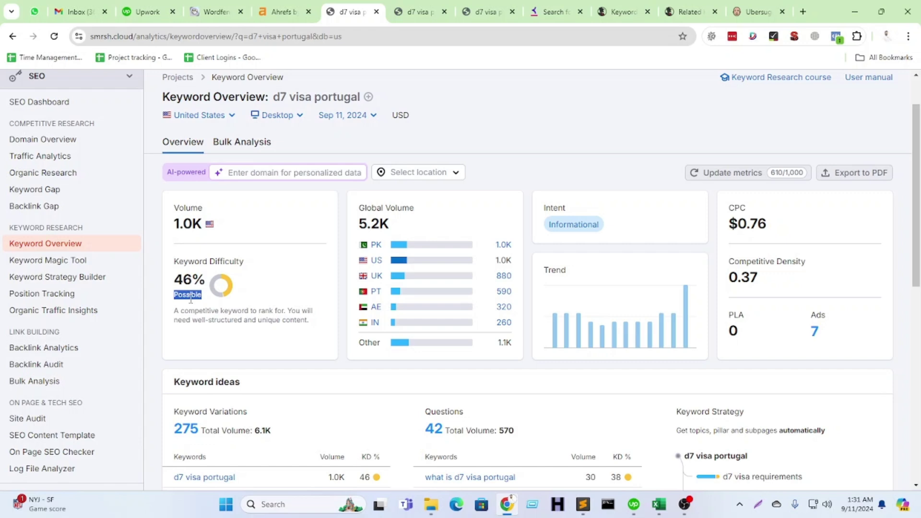
pyautogui.moveTo(358, 222); pyautogui.dragTo(398, 230)
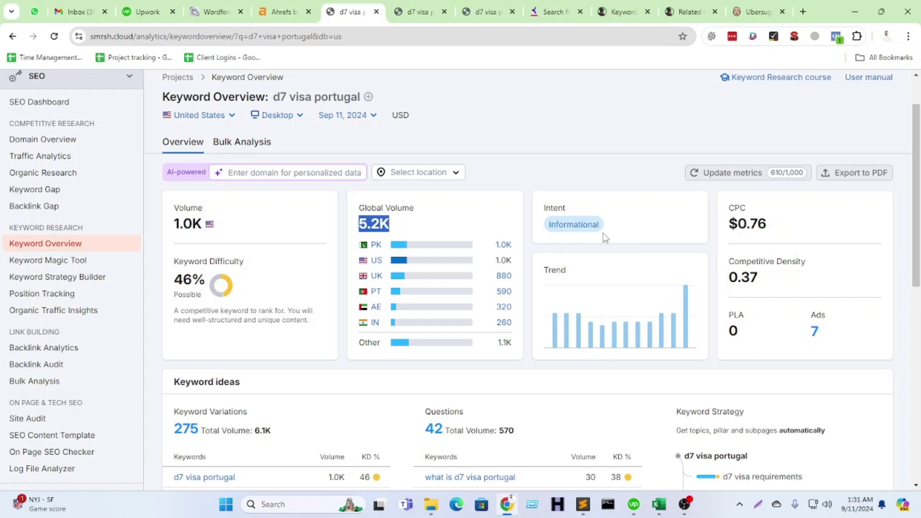
pyautogui.moveTo(752, 230)
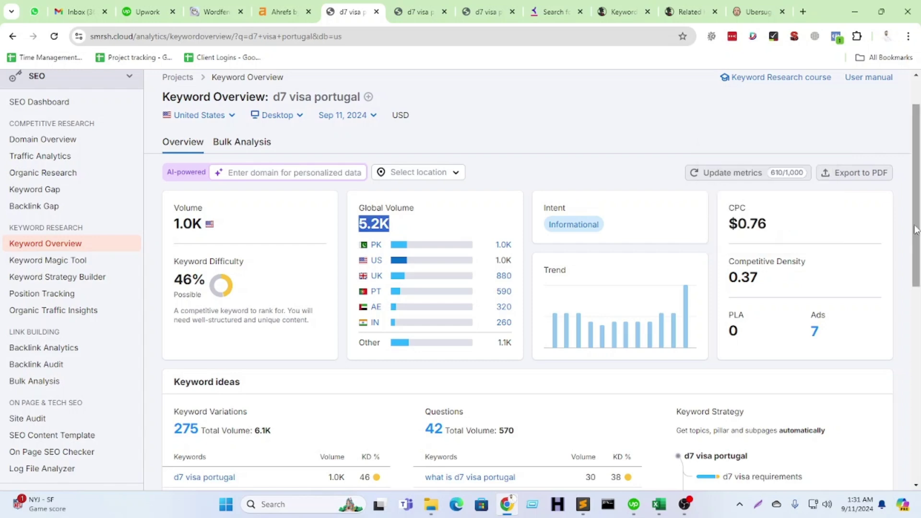
pyautogui.scroll(-3, 705, 203)
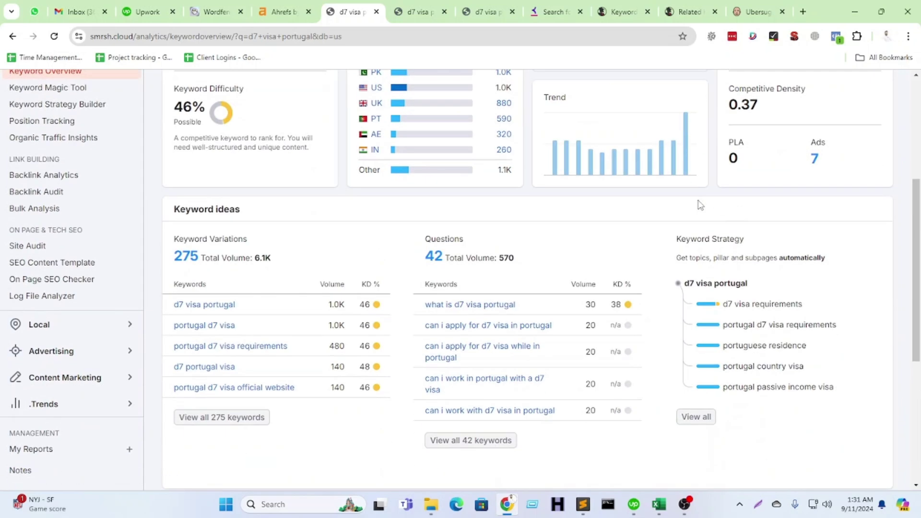
pyautogui.scroll(-1, 197, 272)
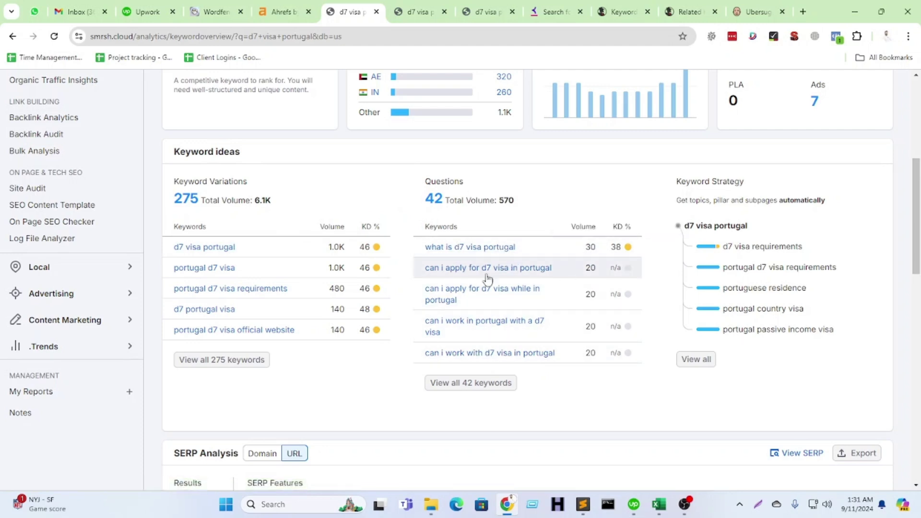
# Step: Copy "portugal d7 visa requirements" from the Semrush Keyword Magic Tool and paste it into Excel as the Primary Keyword in B2
pyautogui.click(414, 11)
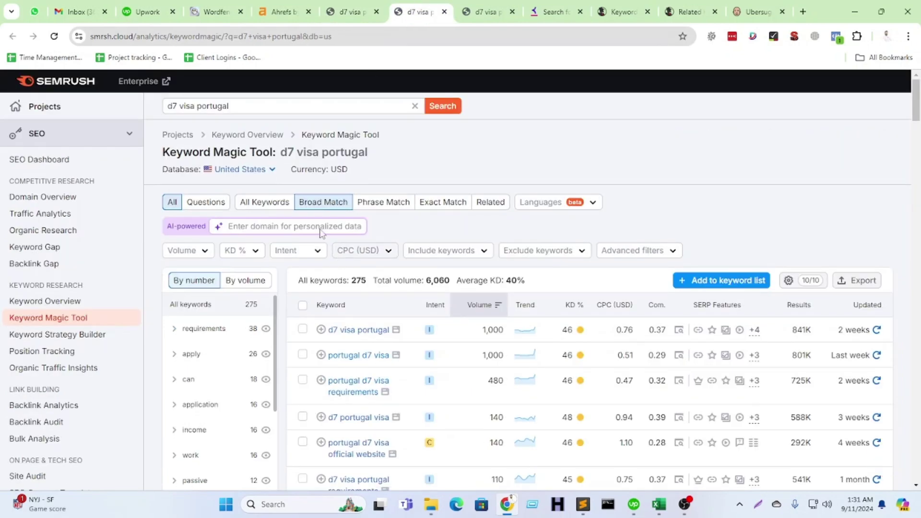
pyautogui.scroll(-2, 408, 189)
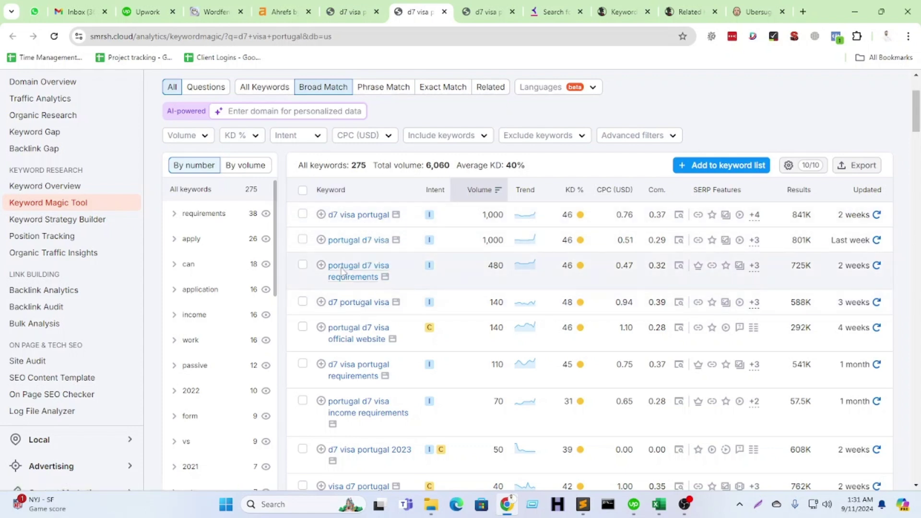
pyautogui.moveTo(333, 266); pyautogui.dragTo(370, 287)
pyautogui.hotkey('ctrl', 'c')
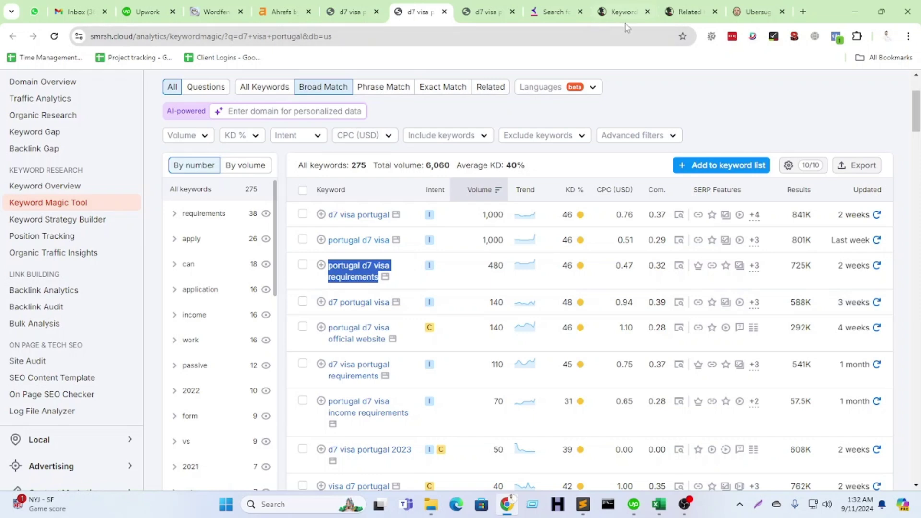
pyautogui.click(659, 505)
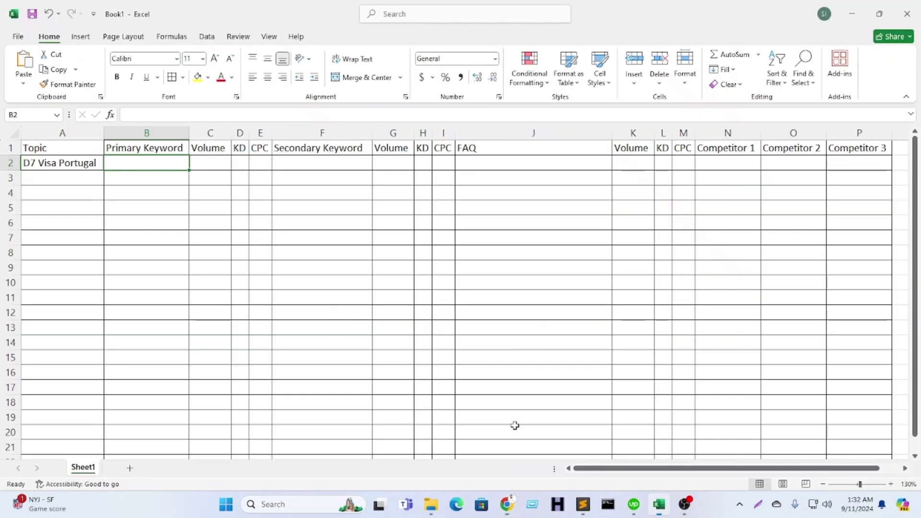
pyautogui.doubleClick(162, 167)
pyautogui.hotkey('ctrl', 'v')
pyautogui.click(152, 220)
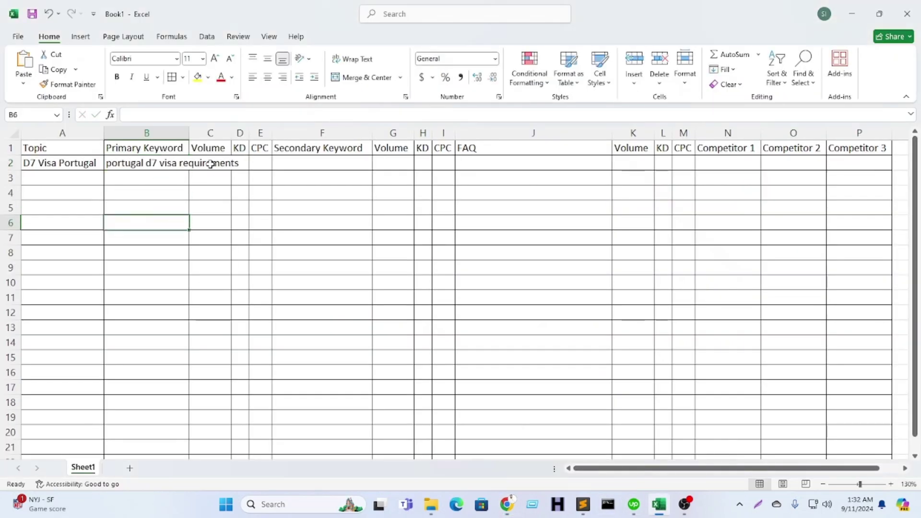
# Step: Look up the primary keyword's metrics in Semrush and enter volume 480 and KD 46 in its Excel row
pyautogui.click(852, 14)
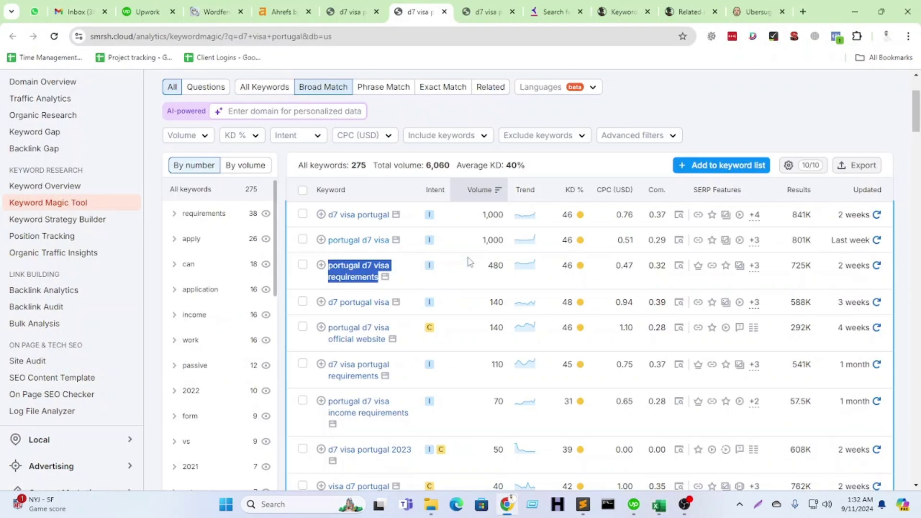
pyautogui.doubleClick(495, 266)
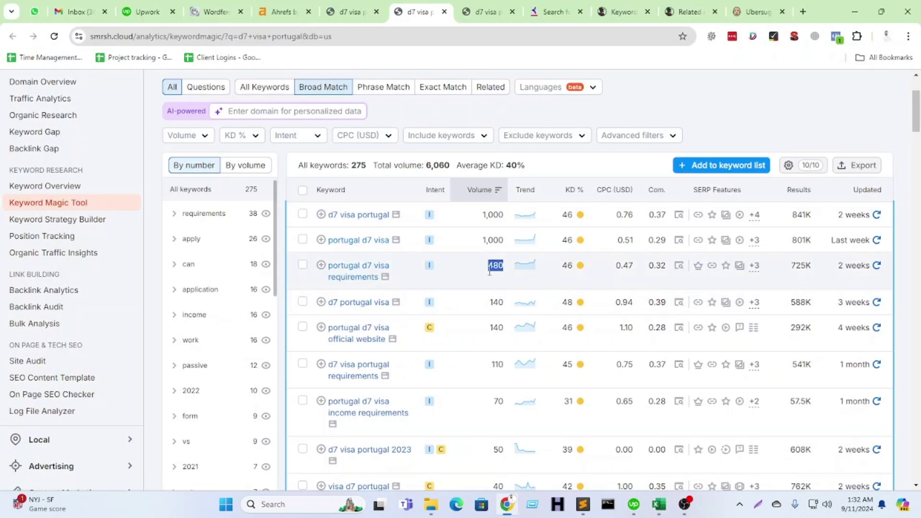
pyautogui.click(657, 511)
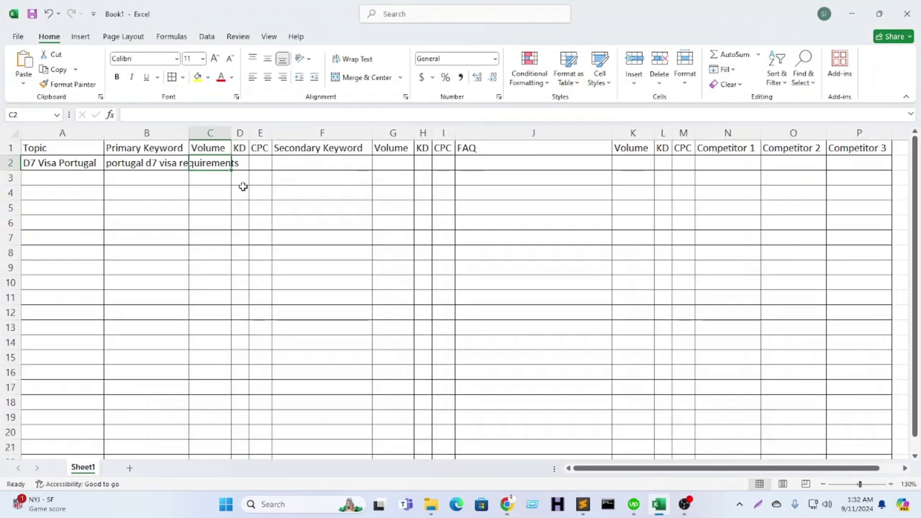
pyautogui.write('480')
pyautogui.press('Tab')
pyautogui.write('46')
pyautogui.press('Tab')
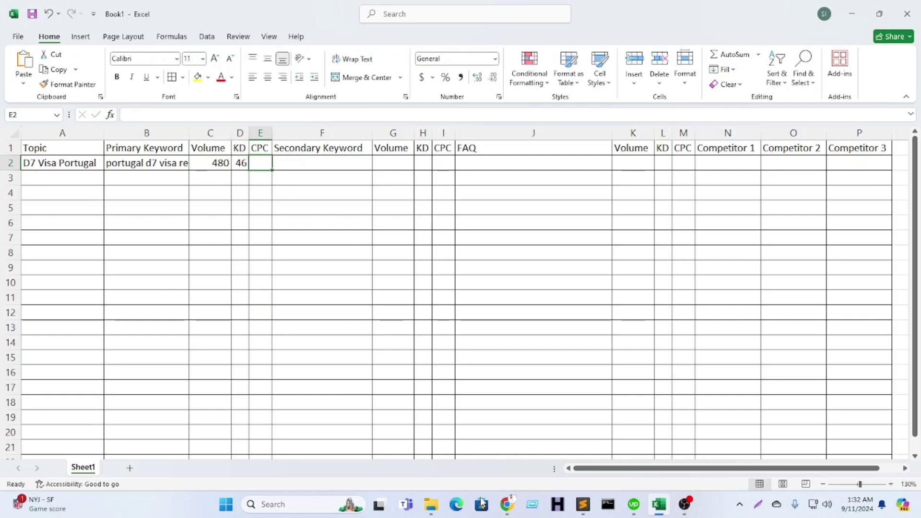
# Step: Look up the primary keyword's CPC in Semrush and enter 0.47$ in cell E2 of the Excel sheet
pyautogui.click(507, 504)
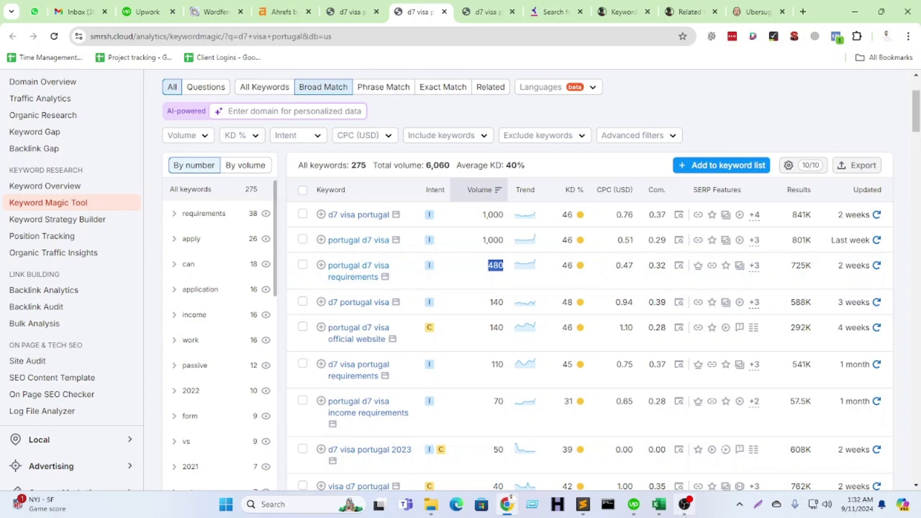
pyautogui.click(658, 504)
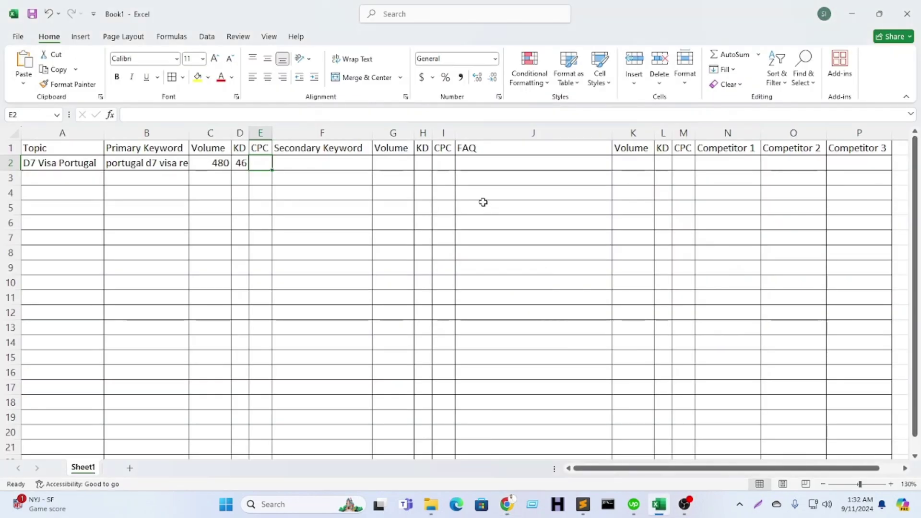
pyautogui.write('0.47$')
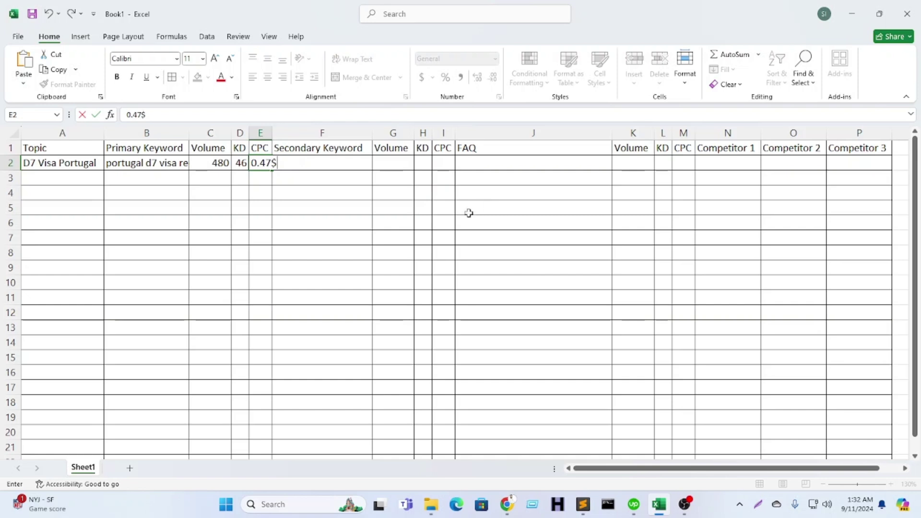
pyautogui.click(403, 239)
# Step: Auto-fit the widths of the primary keyword's CPC column and the Primary Keyword column to their contents
pyautogui.doubleClick(272, 134)
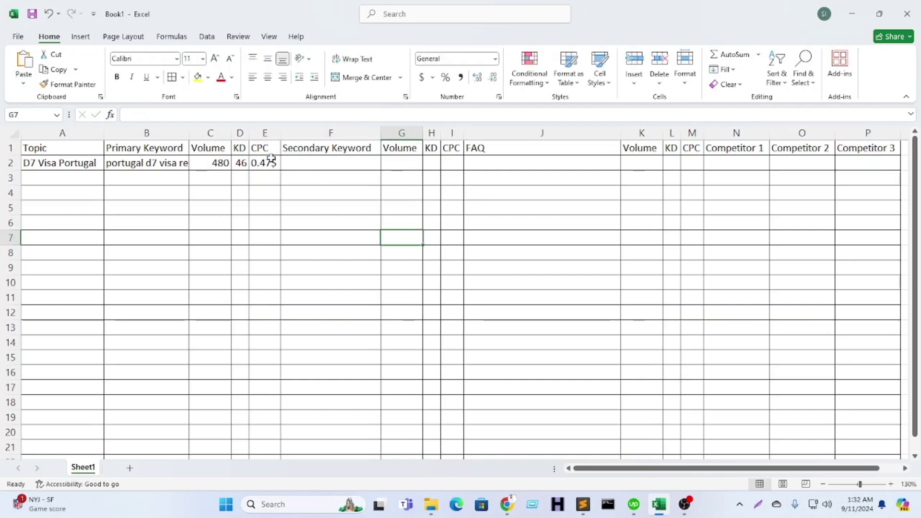
pyautogui.click(295, 211)
pyautogui.click(315, 164)
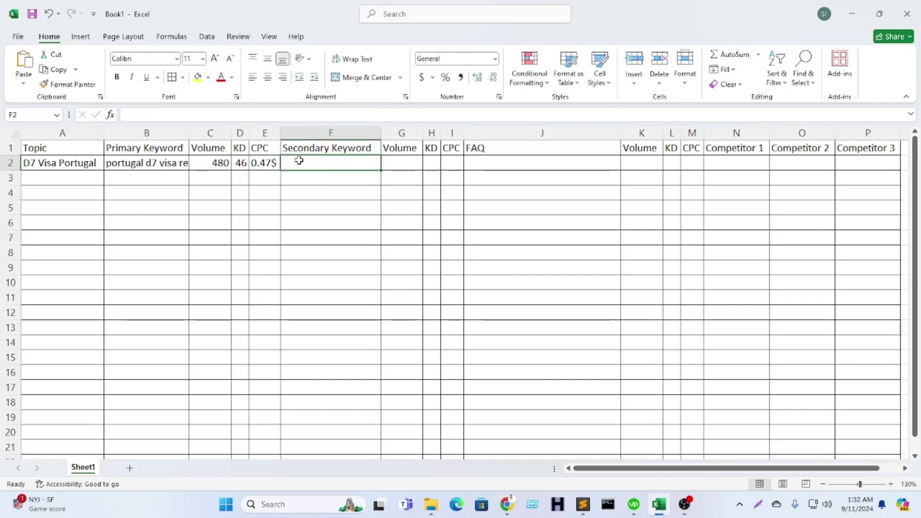
pyautogui.doubleClick(189, 133)
pyautogui.click(185, 208)
pyautogui.click(339, 207)
pyautogui.click(373, 164)
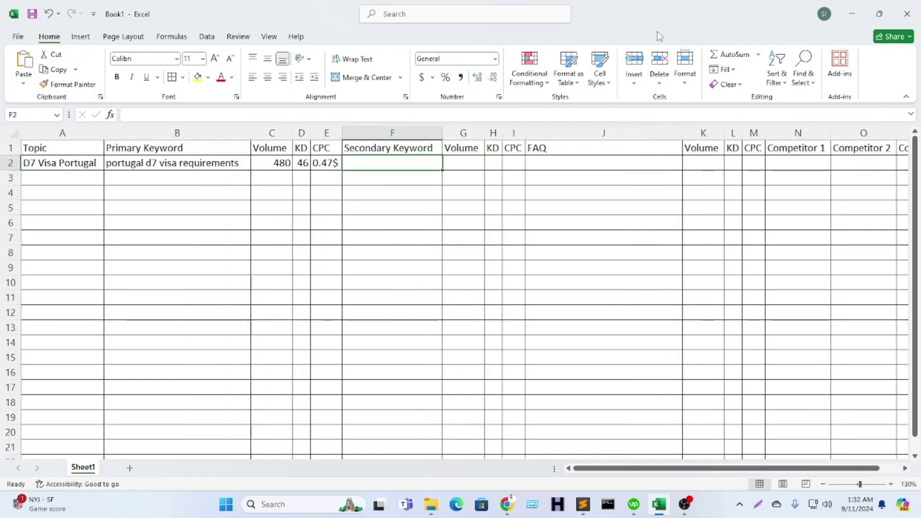
# Step: Copy "portugal d7 visa income requirements" from Semrush in Chrome and paste it into Excel as the Secondary Keyword in F2
pyautogui.click(852, 13)
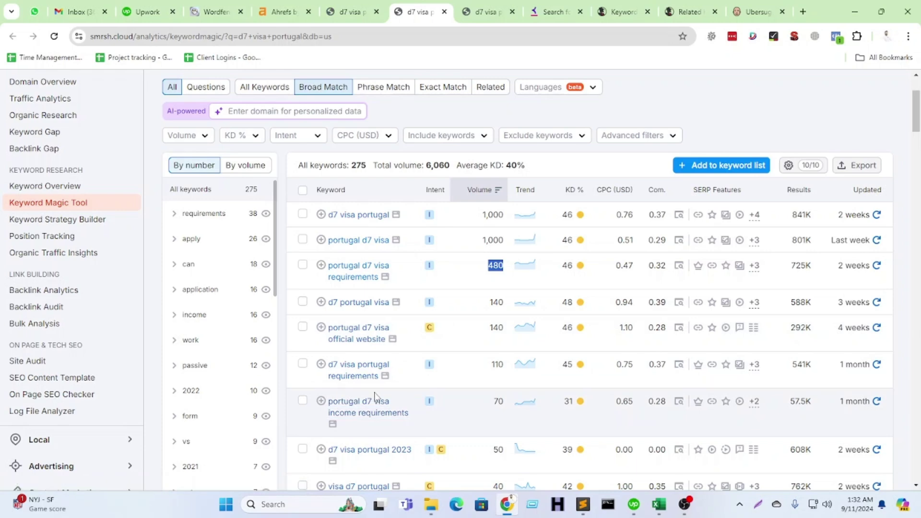
pyautogui.scroll(-2, 347, 362)
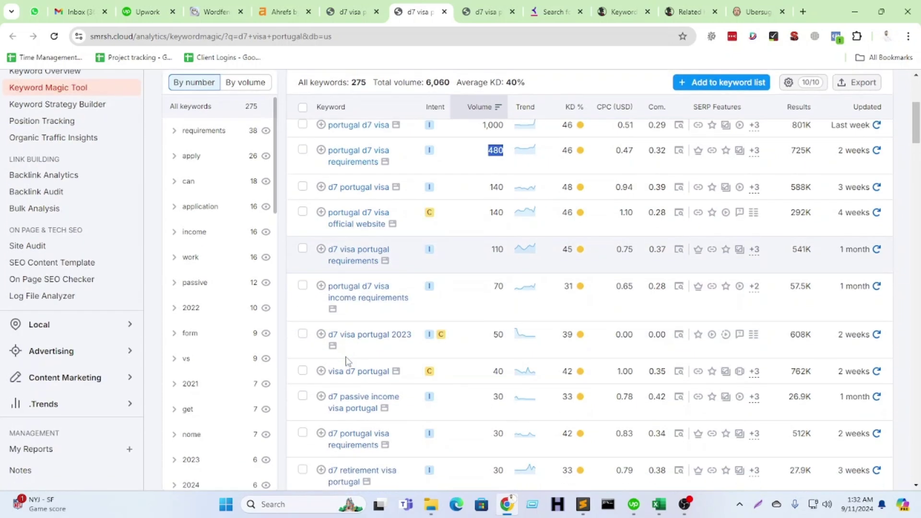
pyautogui.moveTo(327, 286); pyautogui.dragTo(408, 298)
pyautogui.hotkey('ctrl', 'c')
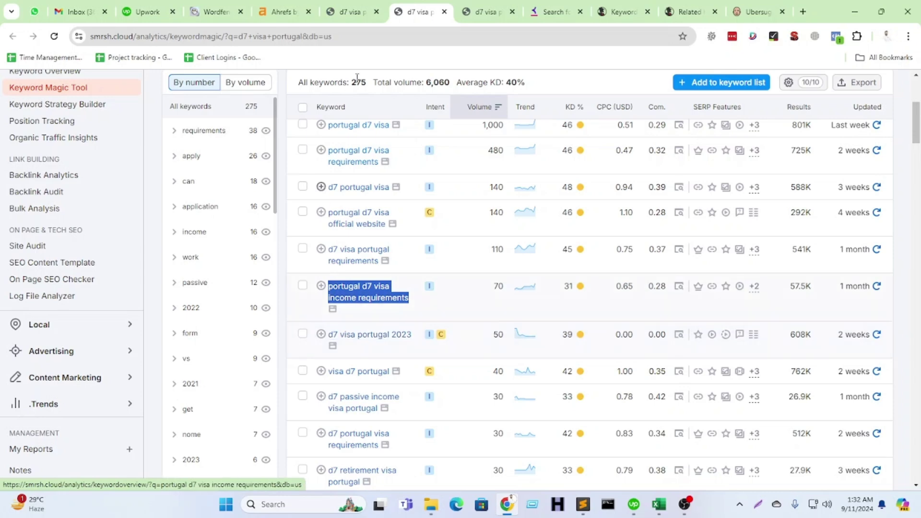
pyautogui.click(662, 504)
pyautogui.doubleClick(367, 163)
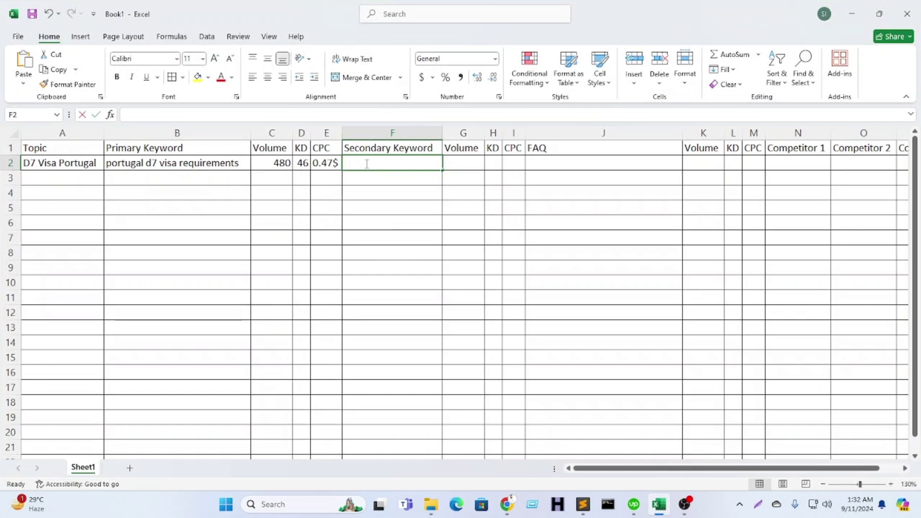
pyautogui.hotkey('ctrl', 'v')
pyautogui.press('Return')
pyautogui.click(455, 166)
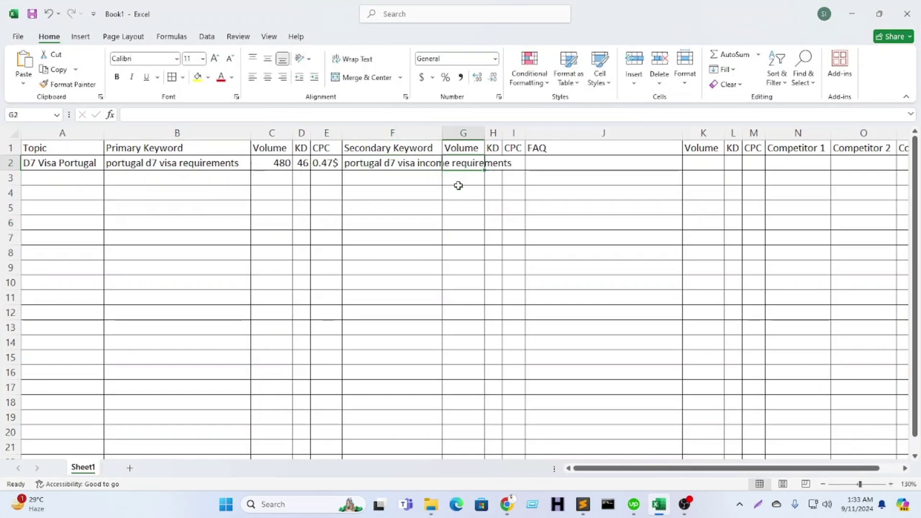
# Step: Look up "portugal d7 visa income requirements" in Semrush and enter volume 70 and KD 31 in its Excel row
pyautogui.click(513, 510)
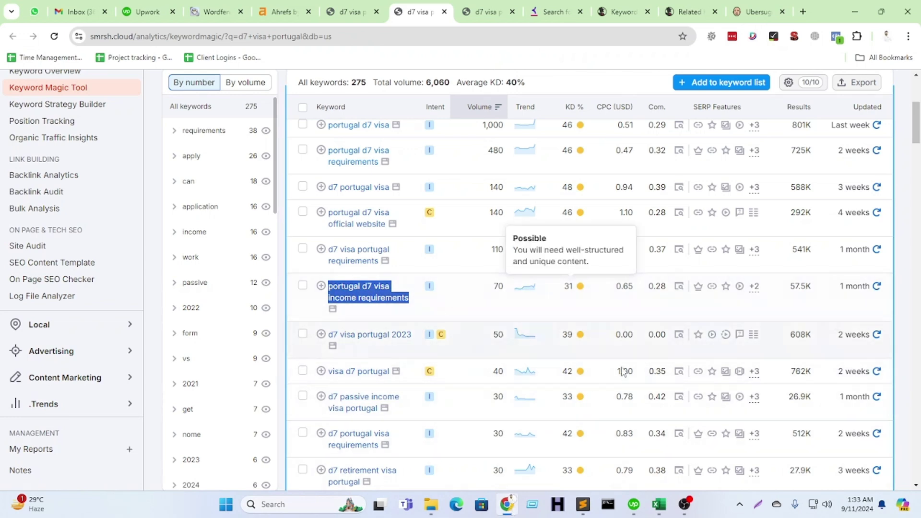
pyautogui.click(659, 504)
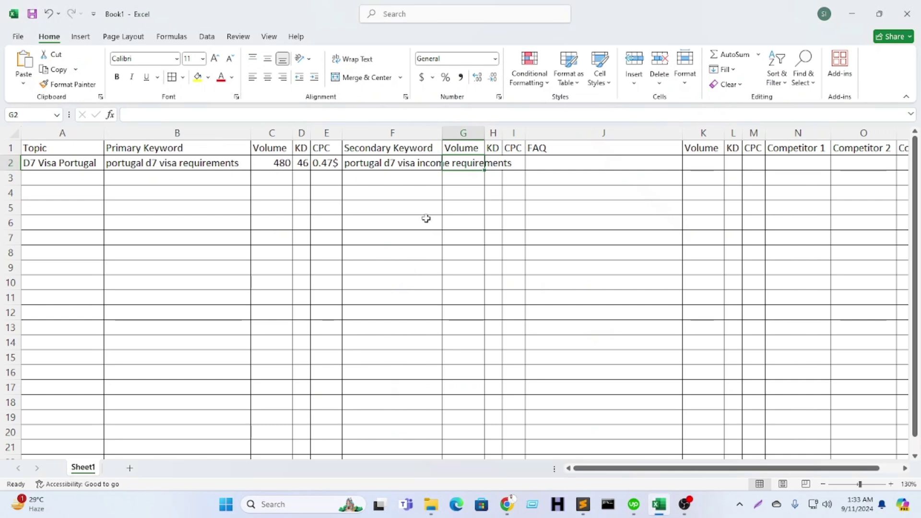
pyautogui.write('70')
pyautogui.press('Tab')
pyautogui.write('31')
pyautogui.press('Tab')
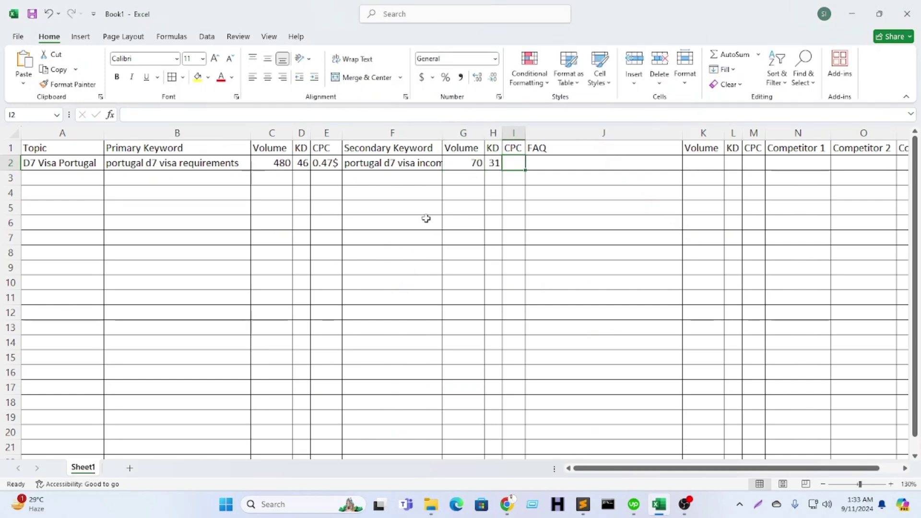
# Step: Check the first secondary keyword's CPC in Semrush and enter 0.65$ in cell I2 of the Excel sheet
pyautogui.click(508, 514)
pyautogui.hotkey('alt', 'Tab')
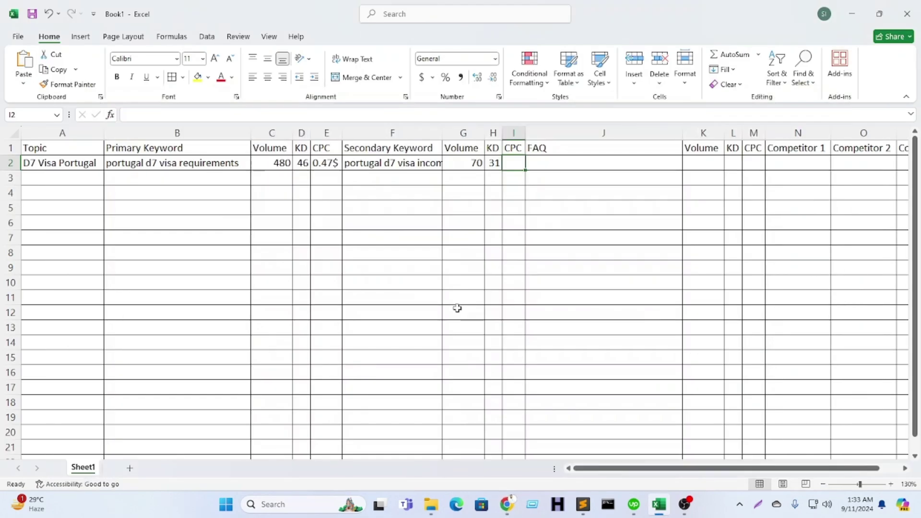
pyautogui.write('0.65$')
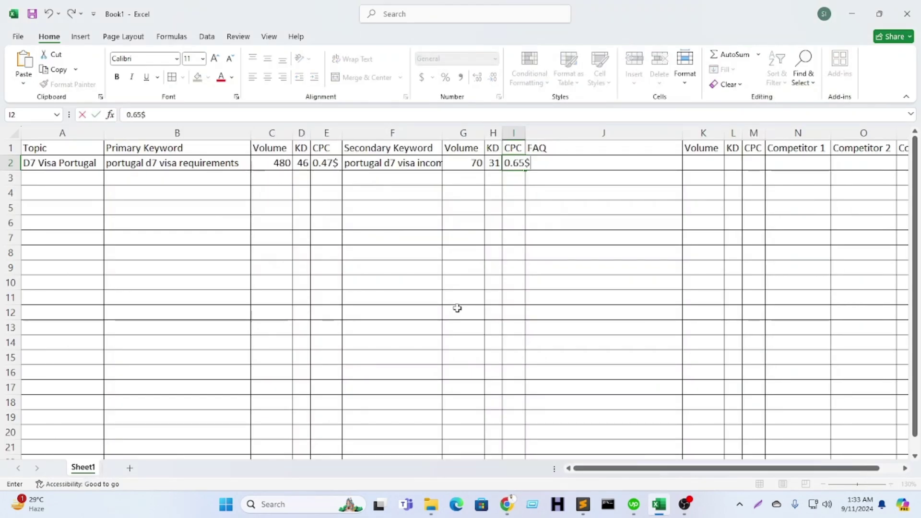
pyautogui.click(383, 267)
pyautogui.click(365, 176)
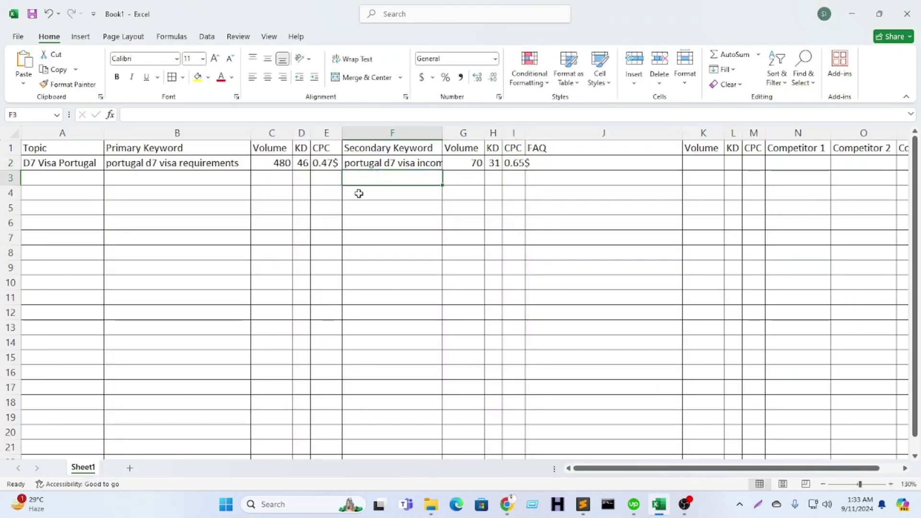
# Step: Copy "d7 passive income visa portugal" from Semrush in Chrome and paste it into Excel as the next Secondary Keyword in F3
pyautogui.click(854, 12)
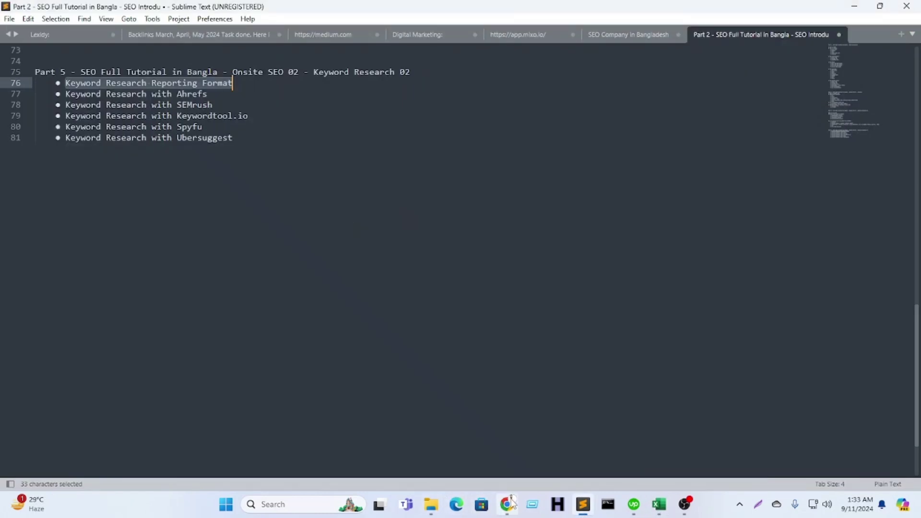
pyautogui.click(506, 504)
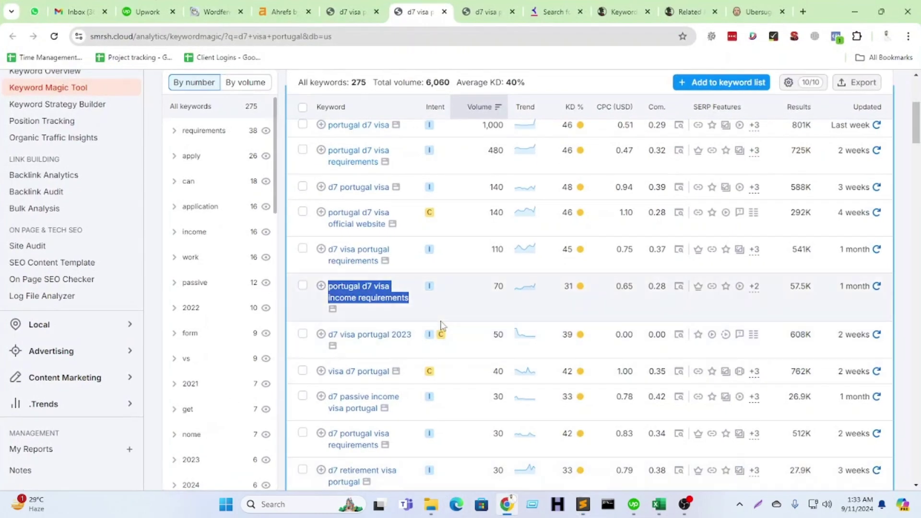
pyautogui.scroll(-2, 439, 327)
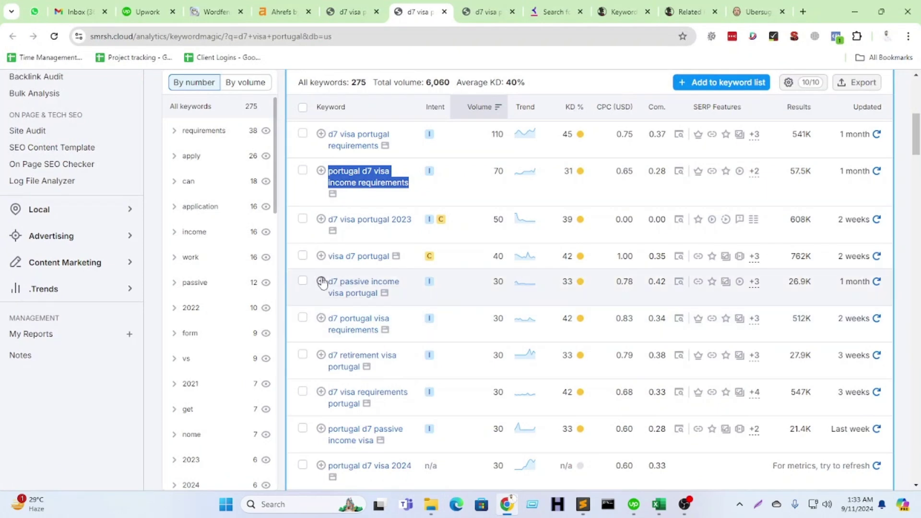
pyautogui.moveTo(327, 281); pyautogui.dragTo(359, 293)
pyautogui.hotkey('ctrl', 'c')
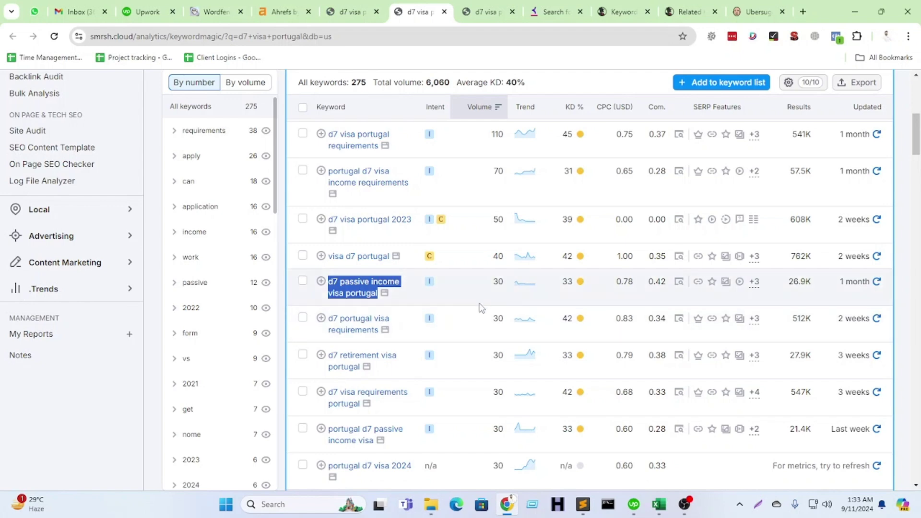
pyautogui.click(658, 504)
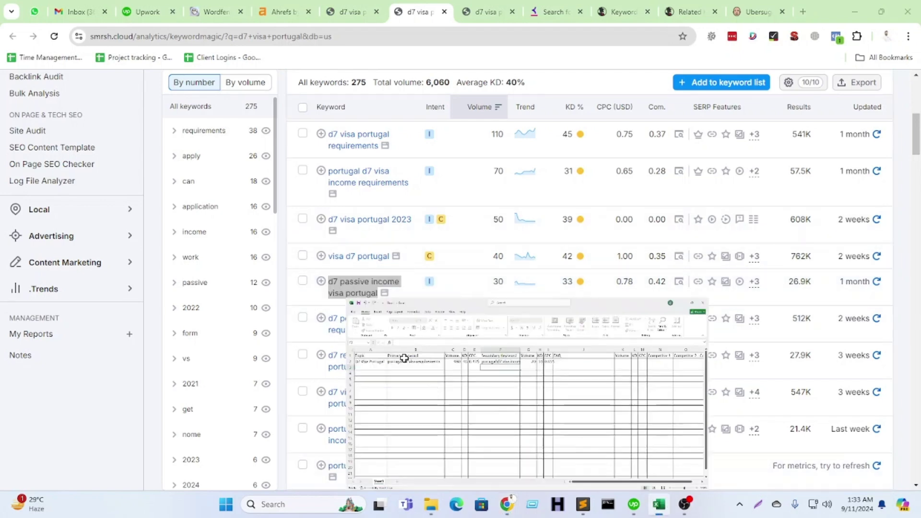
pyautogui.click(368, 179)
pyautogui.hotkey('ctrl', 'v')
pyautogui.hotkey('ctrl', 'z')
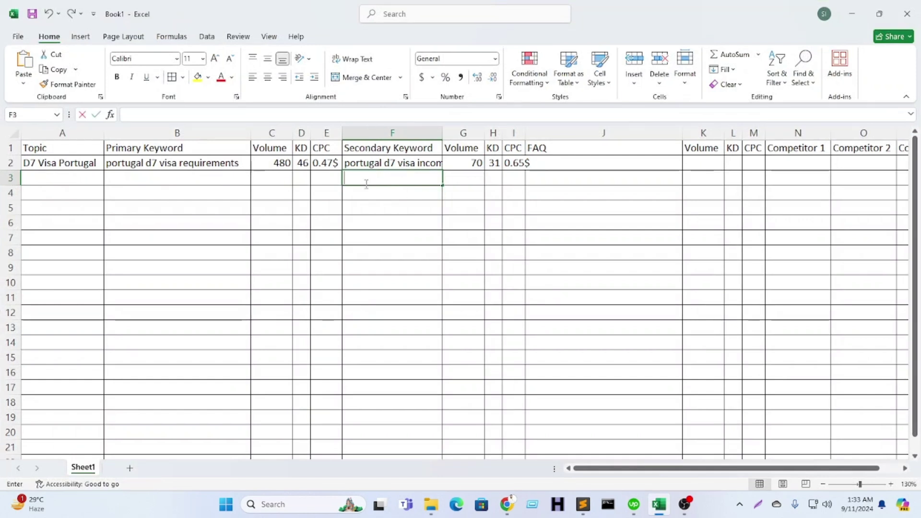
pyautogui.hotkey('ctrl', 'y')
# Step: Enter volume 30 and KD 33 for "d7 passive income visa portugal" in row 3 of the Excel sheet
pyautogui.click(476, 180)
pyautogui.write('30')
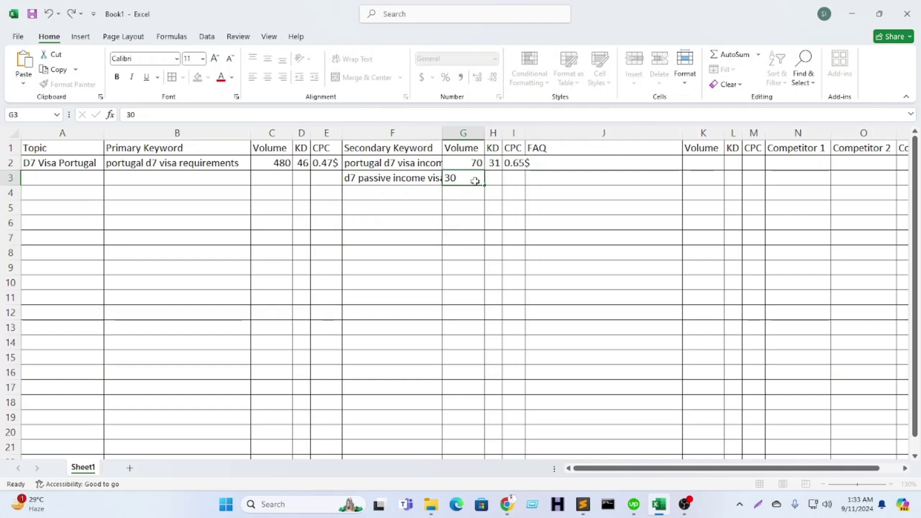
pyautogui.press('Tab')
pyautogui.write('33')
pyautogui.press('Tab')
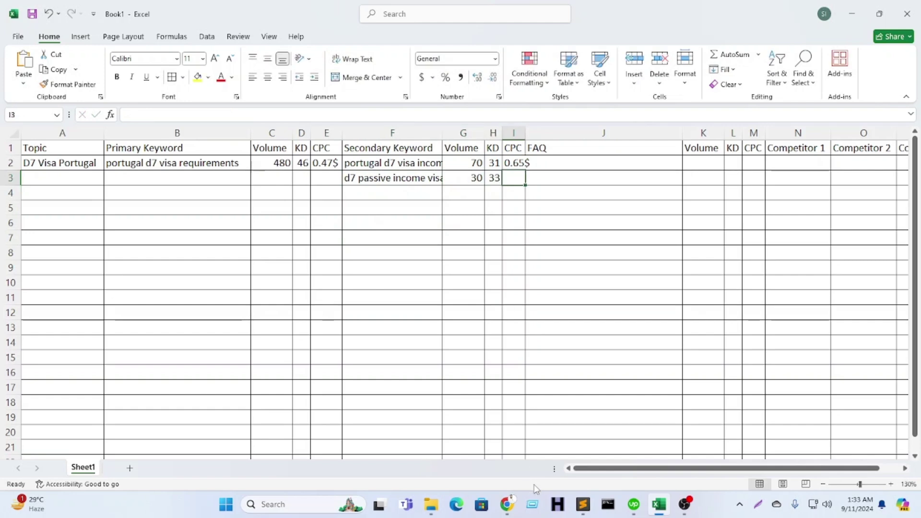
# Step: Check the CPC of "d7 passive income visa portugal" in Semrush and enter 0.78$ in cell I3 of the Excel sheet
pyautogui.click(505, 504)
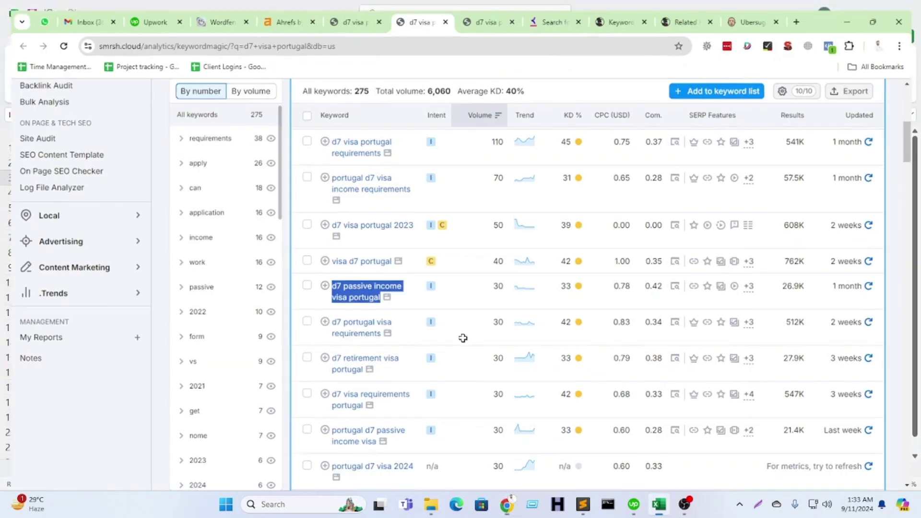
pyautogui.hotkey('alt', 'Tab')
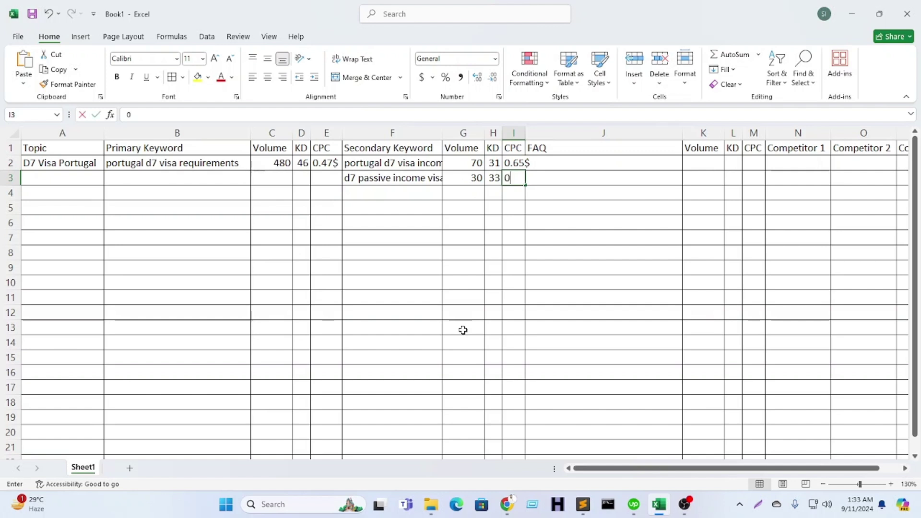
pyautogui.write('0.78$')
pyautogui.click(566, 295)
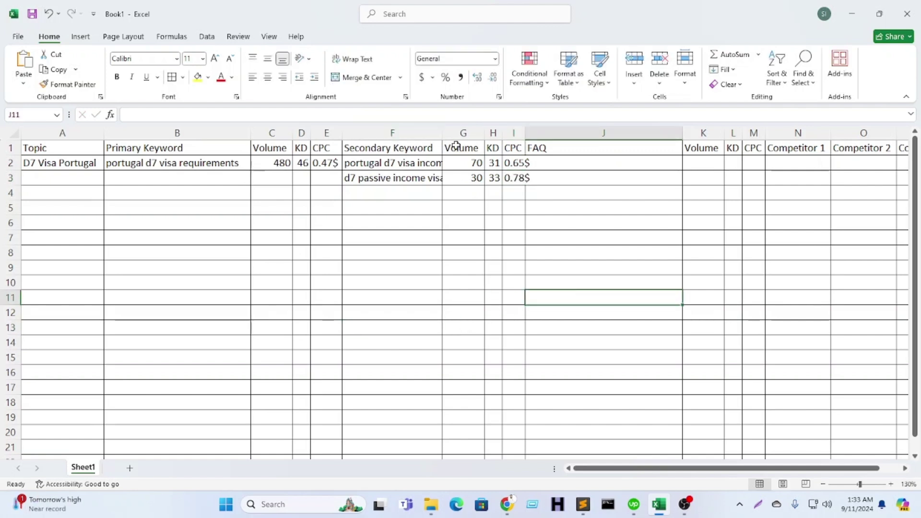
# Step: Autofit the Secondary Keyword column and review the volume, KD and CPC cells of both secondary keywords
pyautogui.doubleClick(443, 134)
pyautogui.click(539, 239)
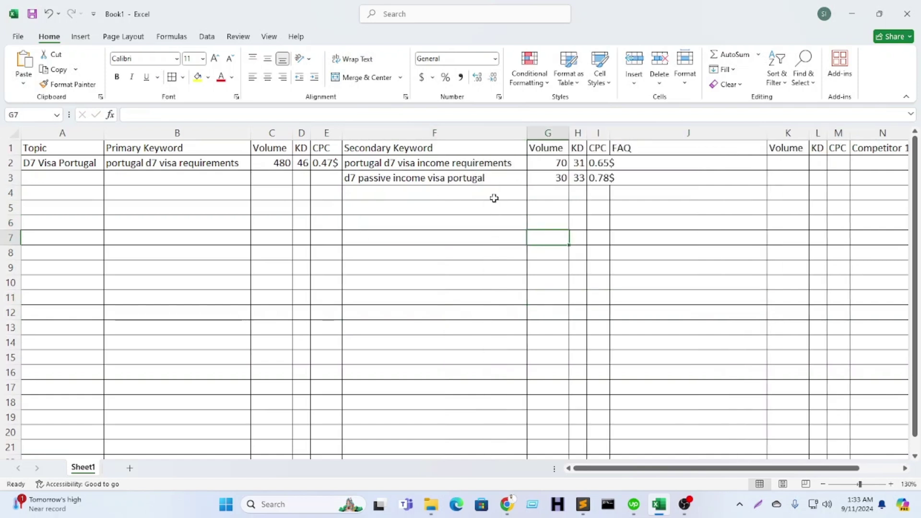
pyautogui.click(494, 163)
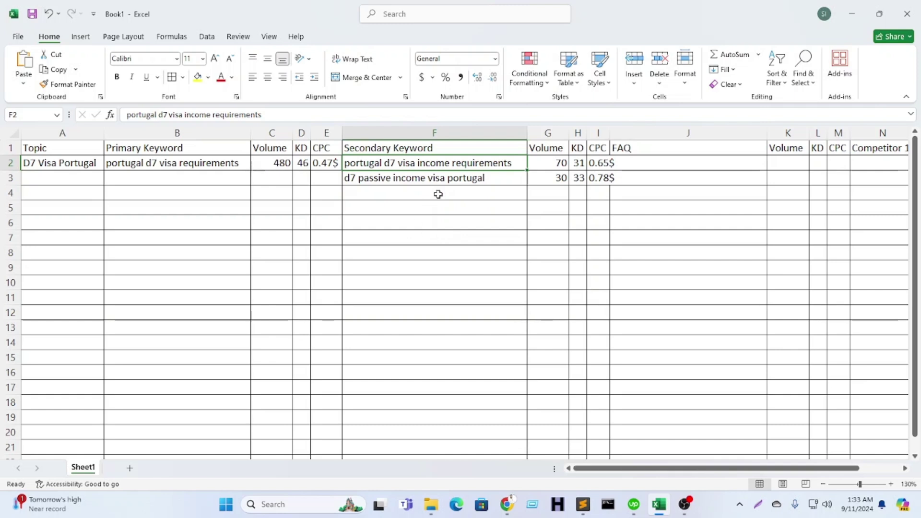
pyautogui.moveTo(560, 165); pyautogui.dragTo(547, 179)
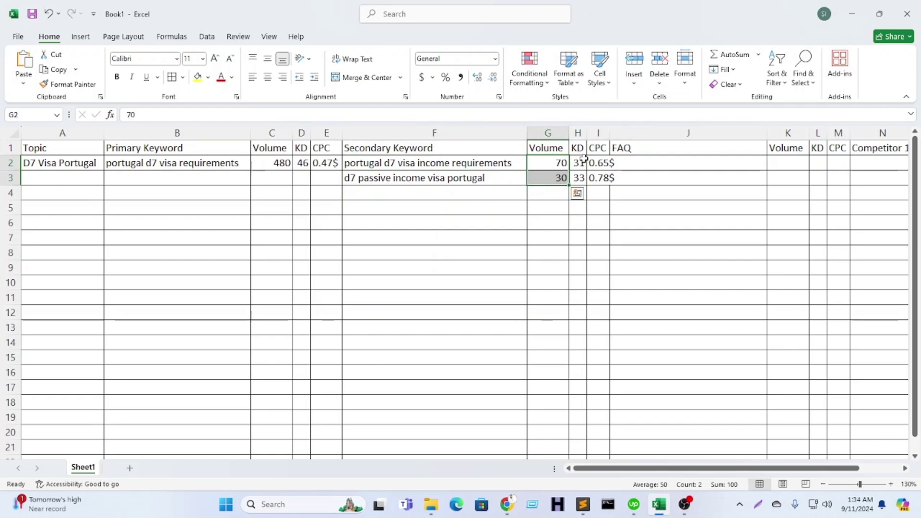
pyautogui.moveTo(584, 160); pyautogui.dragTo(579, 178)
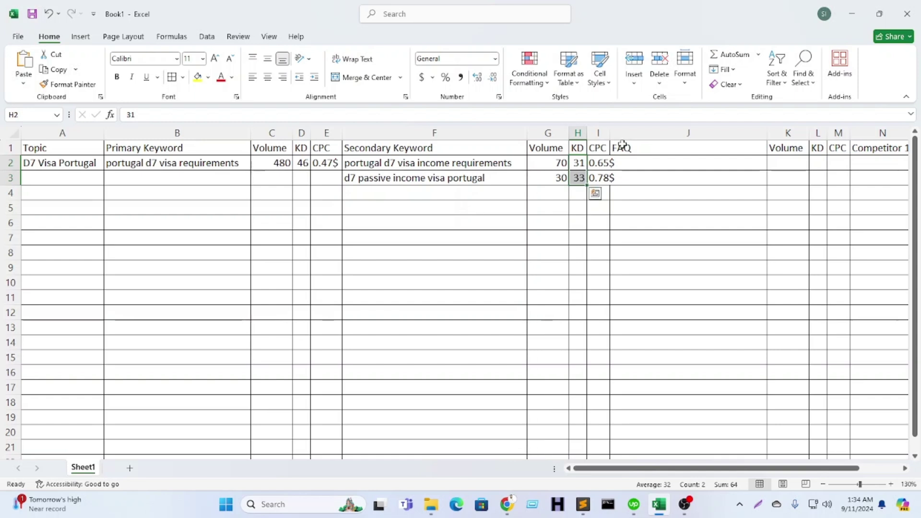
pyautogui.moveTo(605, 163); pyautogui.dragTo(600, 178)
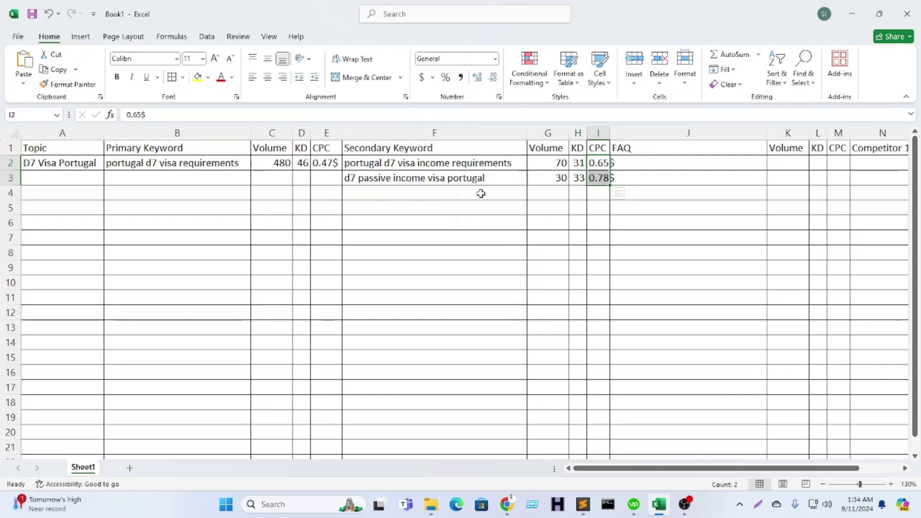
pyautogui.click(480, 193)
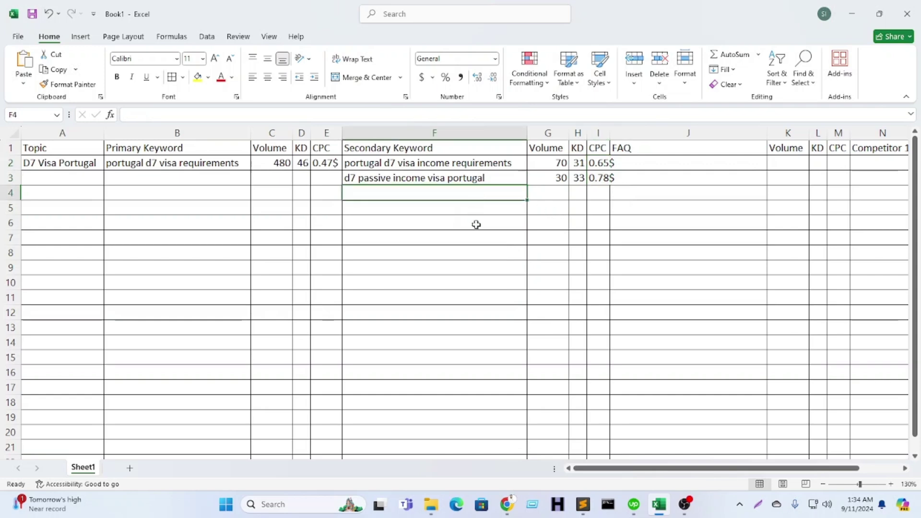
# Step: Switch to Semrush in Chrome, browse the "d7 visa portugal" keyword list and examine its "requirements" keyword group
pyautogui.click(507, 505)
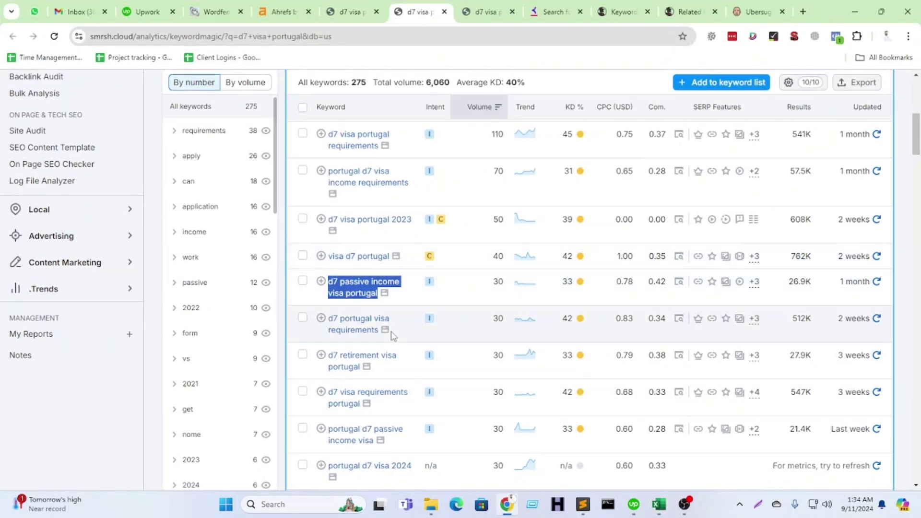
pyautogui.scroll(-8, 391, 334)
pyautogui.scroll(12, 391, 335)
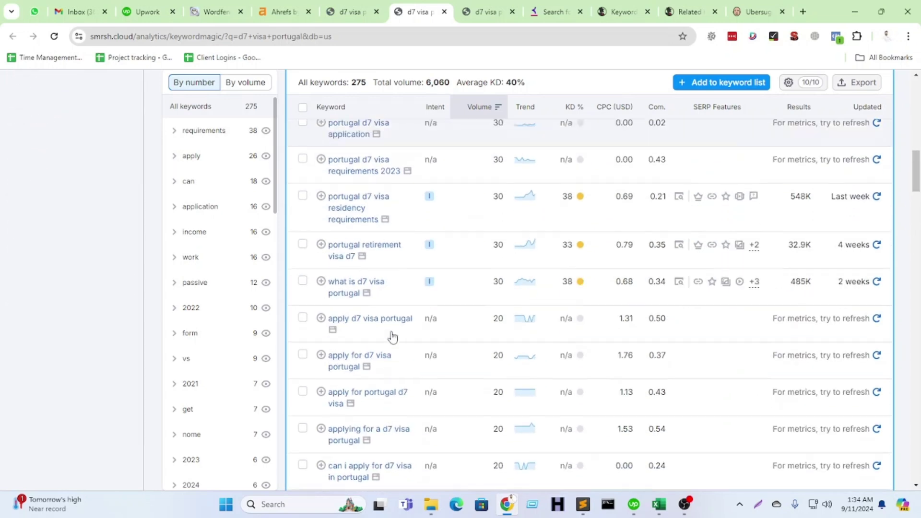
pyautogui.scroll(3, 392, 338)
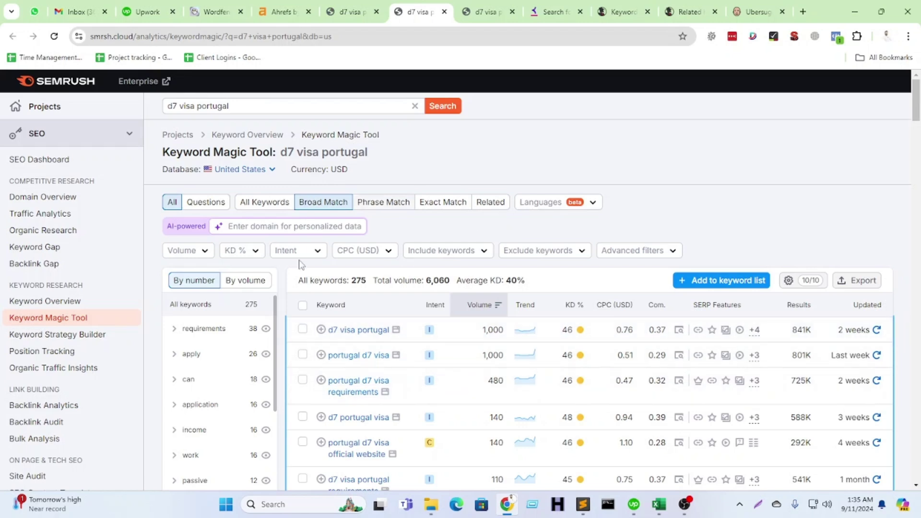
pyautogui.scroll(-3, 328, 282)
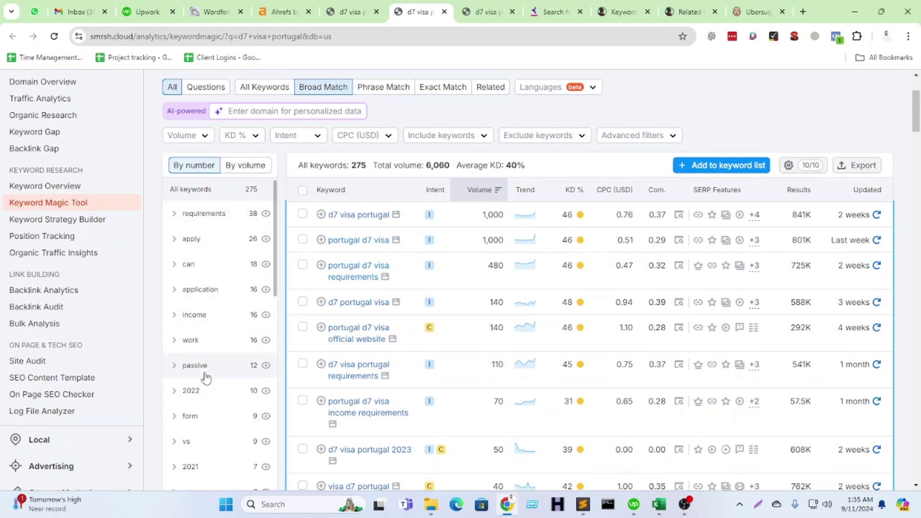
pyautogui.click(212, 221)
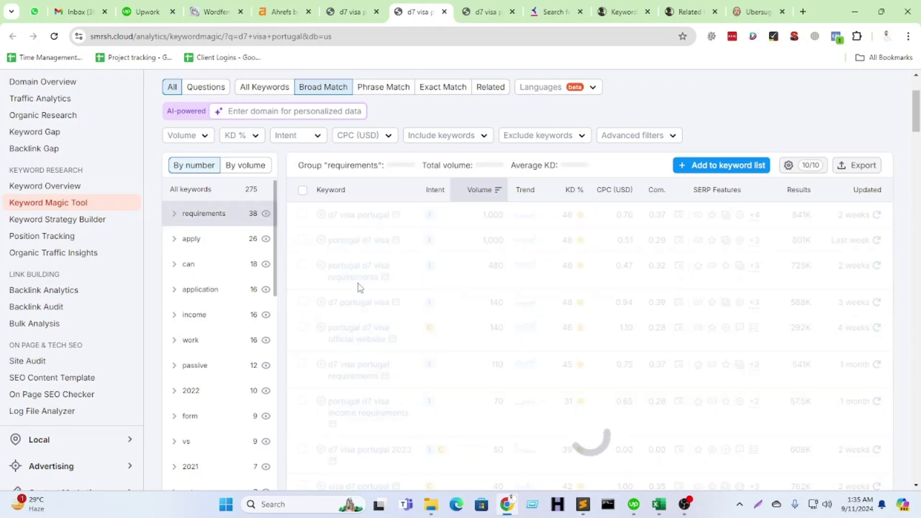
pyautogui.scroll(2, 360, 288)
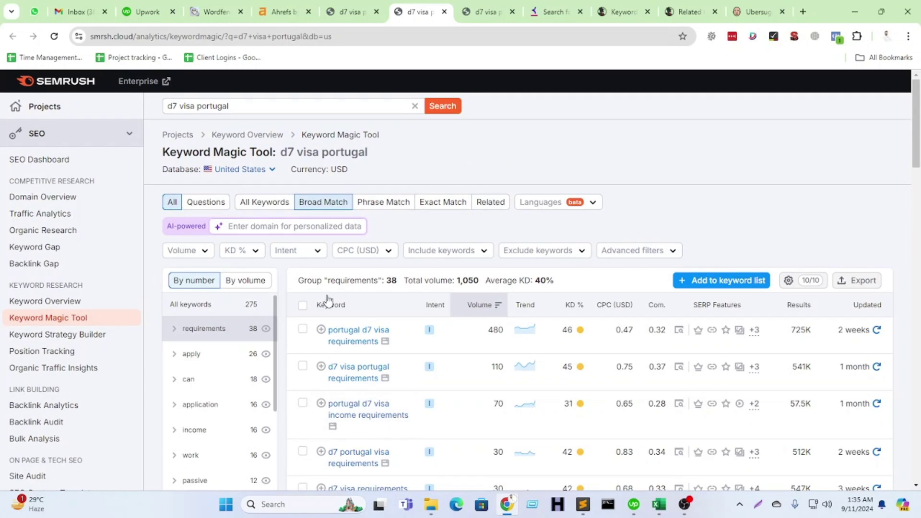
pyautogui.scroll(-2, 321, 303)
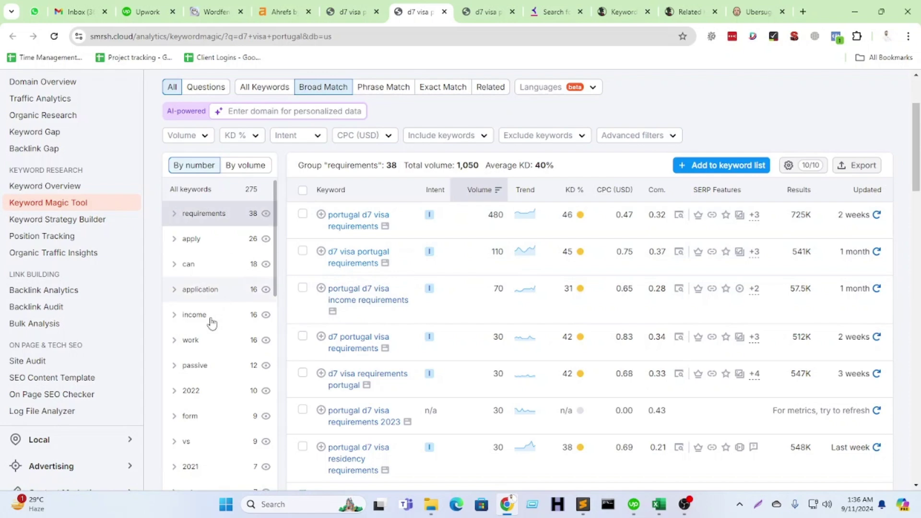
pyautogui.scroll(2, 205, 386)
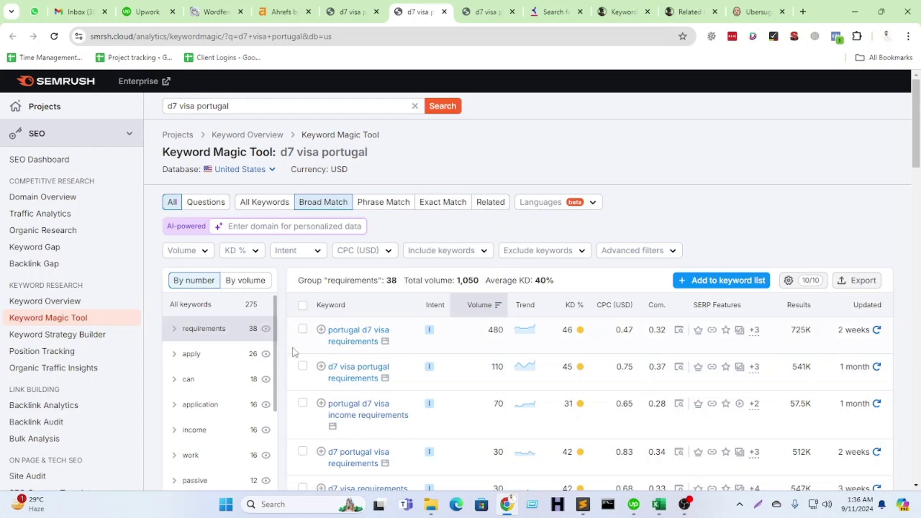
# Step: Filter the Keyword Magic Tool results to include keywords containing "d7" and exclude those containing "free"
pyautogui.click(443, 261)
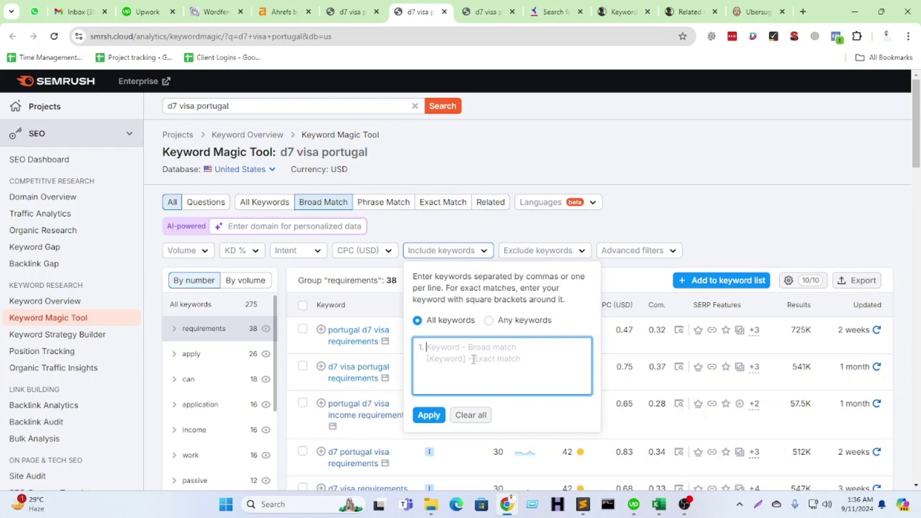
pyautogui.write('d')
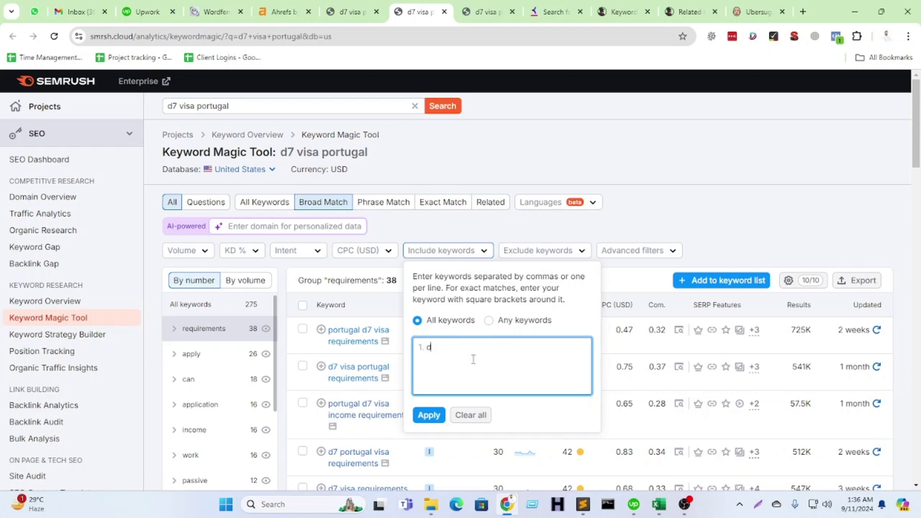
pyautogui.write('7')
pyautogui.click(427, 416)
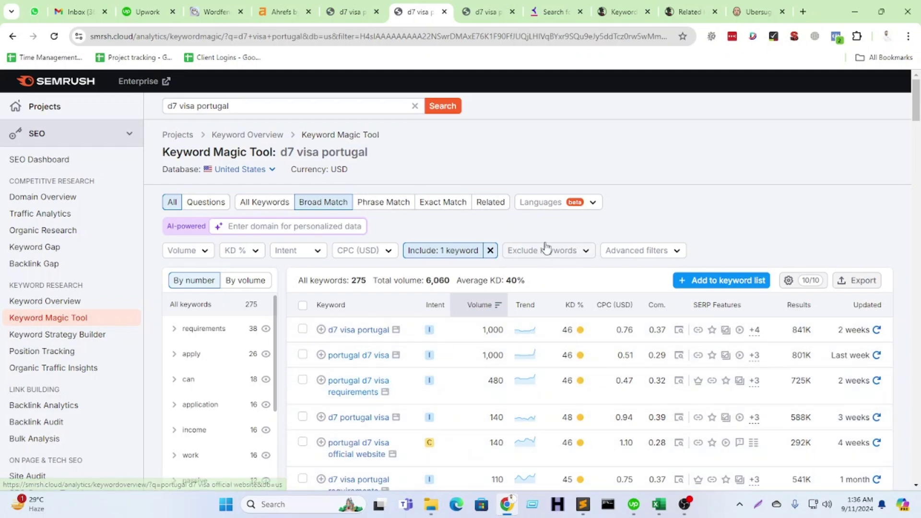
pyautogui.click(551, 260)
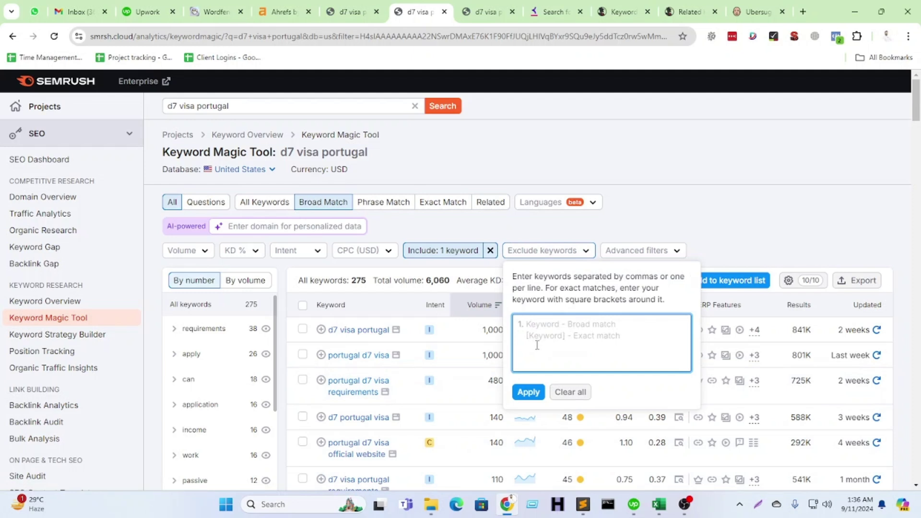
pyautogui.write('free')
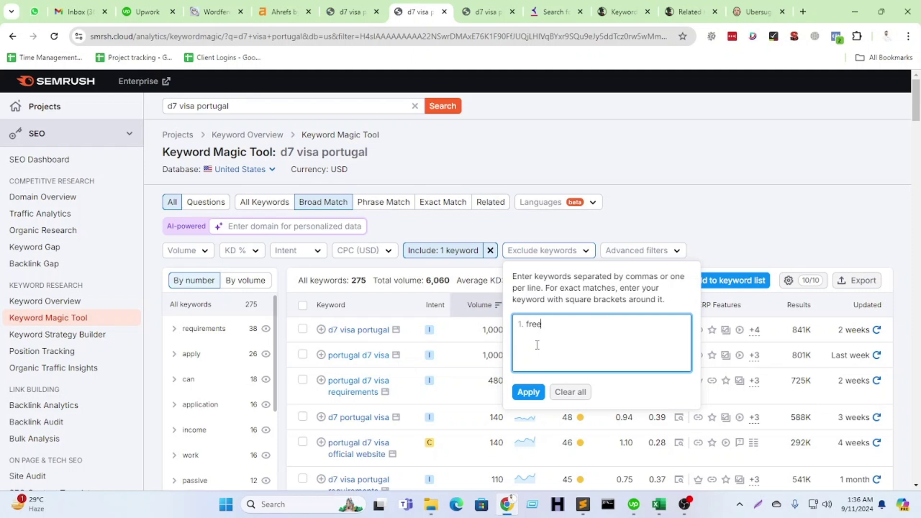
pyautogui.click(529, 392)
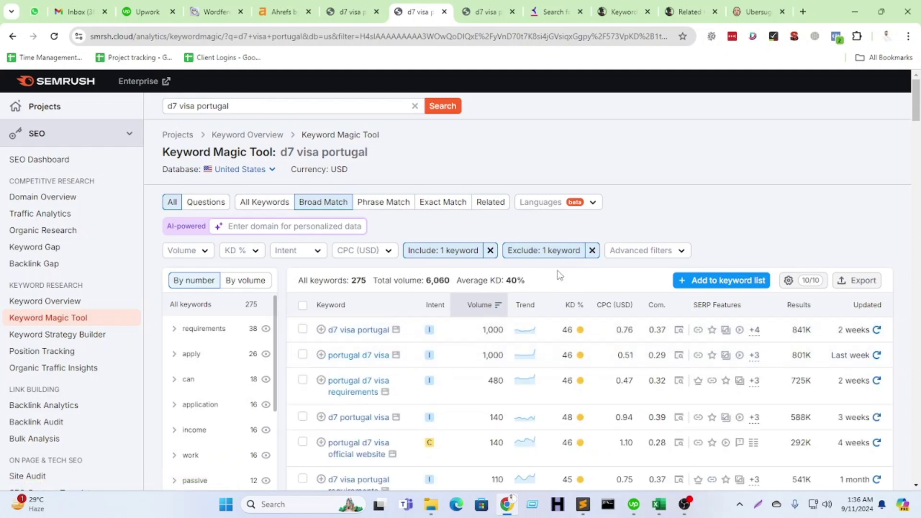
# Step: Filter the keyword results to a custom CPC range starting from 1 USD
pyautogui.click(355, 258)
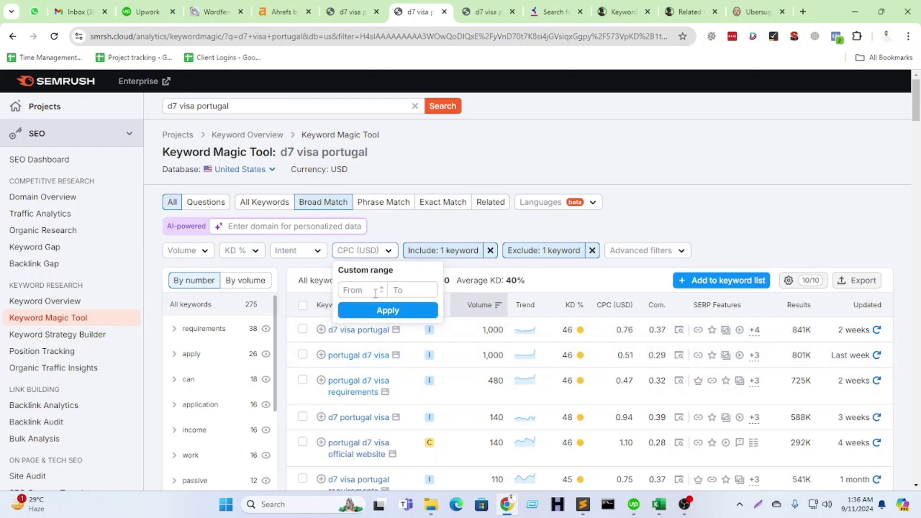
pyautogui.click(359, 291)
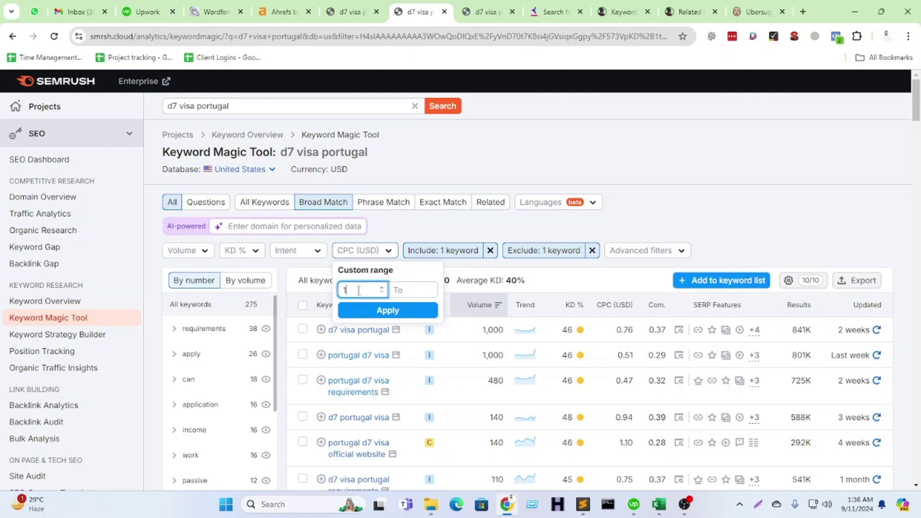
pyautogui.click(387, 311)
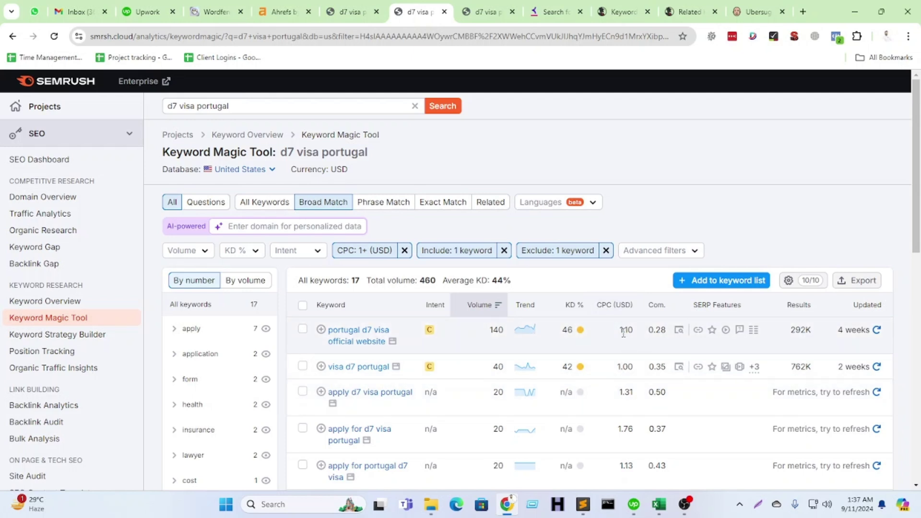
# Step: Filter the keyword results by Informational intent
pyautogui.click(309, 250)
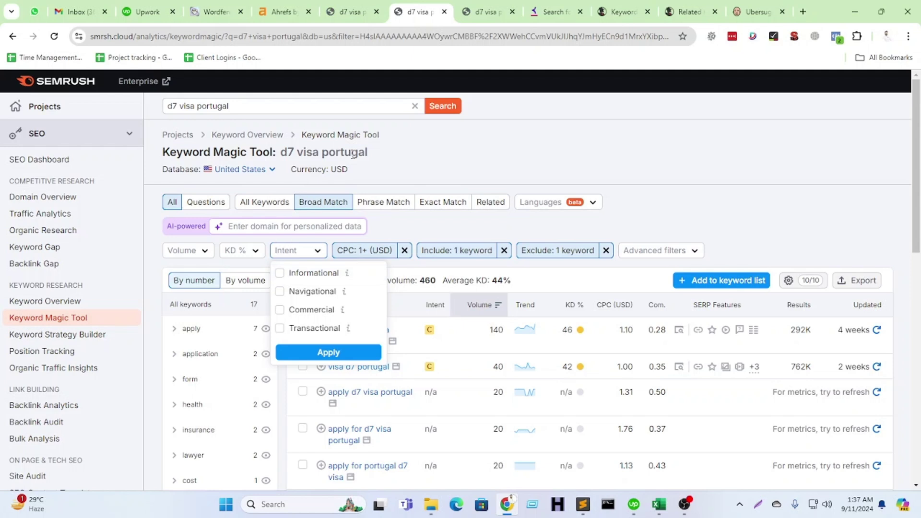
pyautogui.click(280, 273)
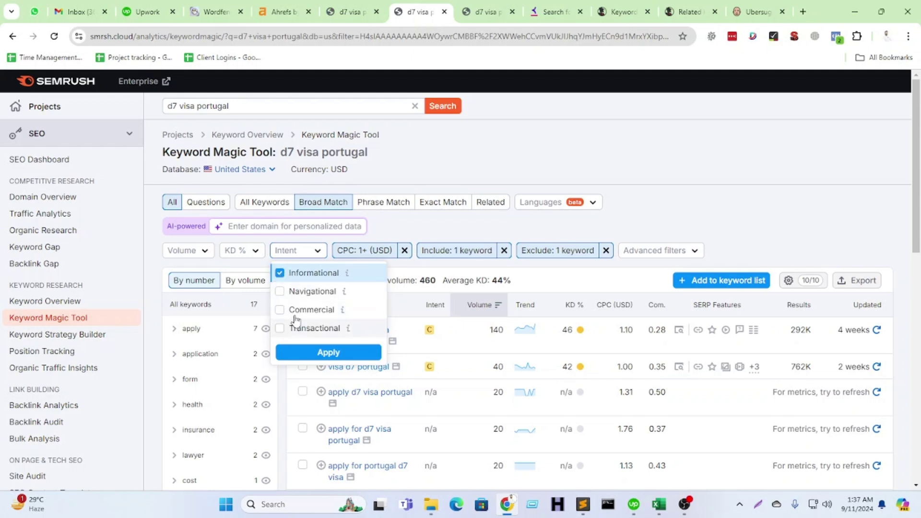
pyautogui.click(328, 353)
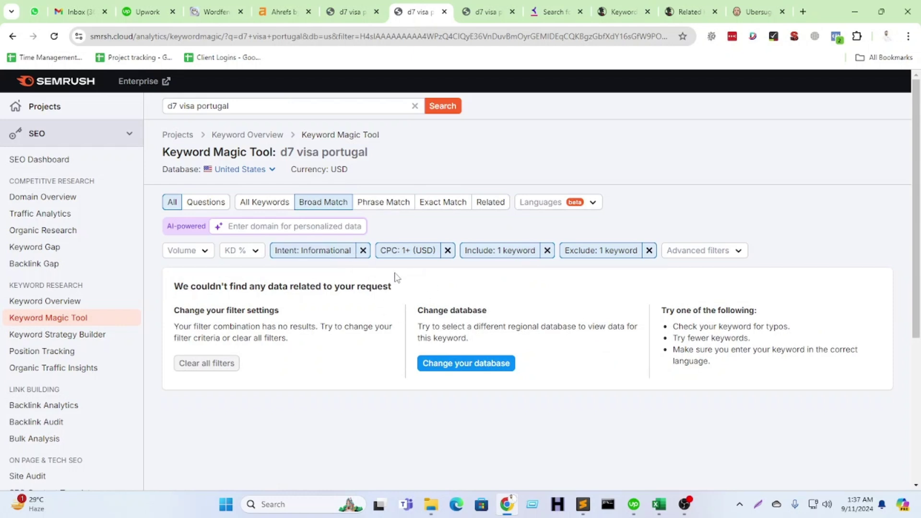
# Step: Remove the CPC, include-keyword and exclude-keyword filters, keeping the Informational intent filter, and check what the intent label means
pyautogui.click(449, 251)
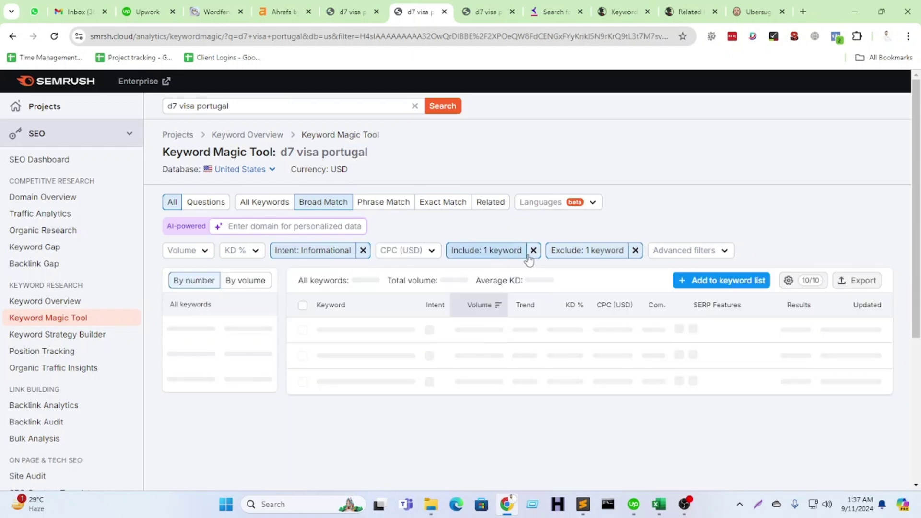
pyautogui.click(534, 250)
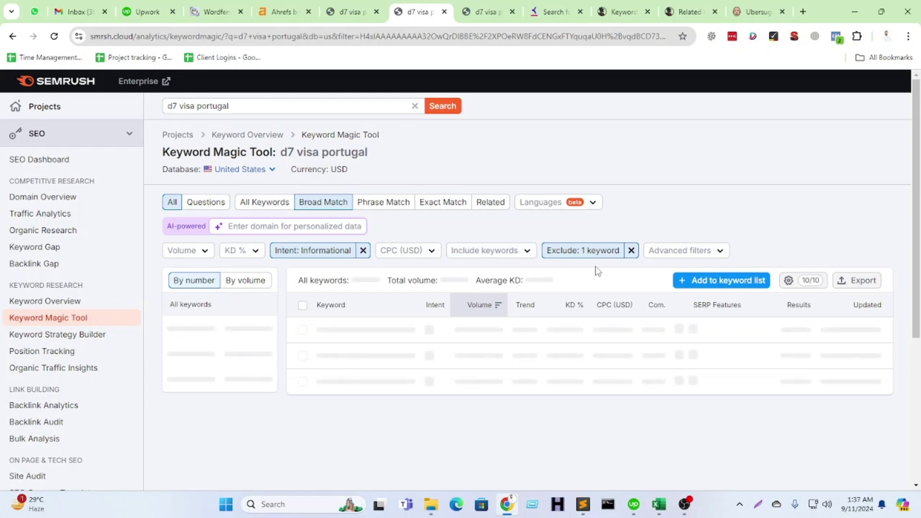
pyautogui.click(635, 251)
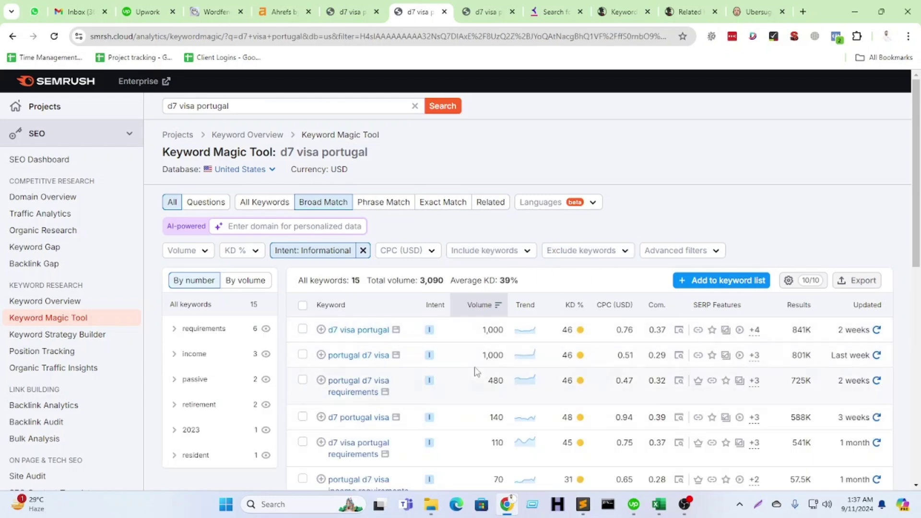
pyautogui.moveTo(430, 331)
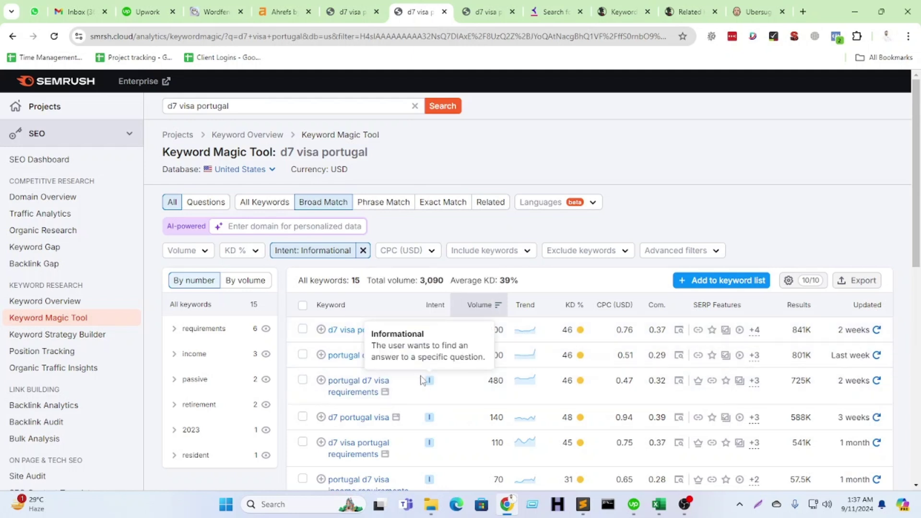
pyautogui.click(246, 257)
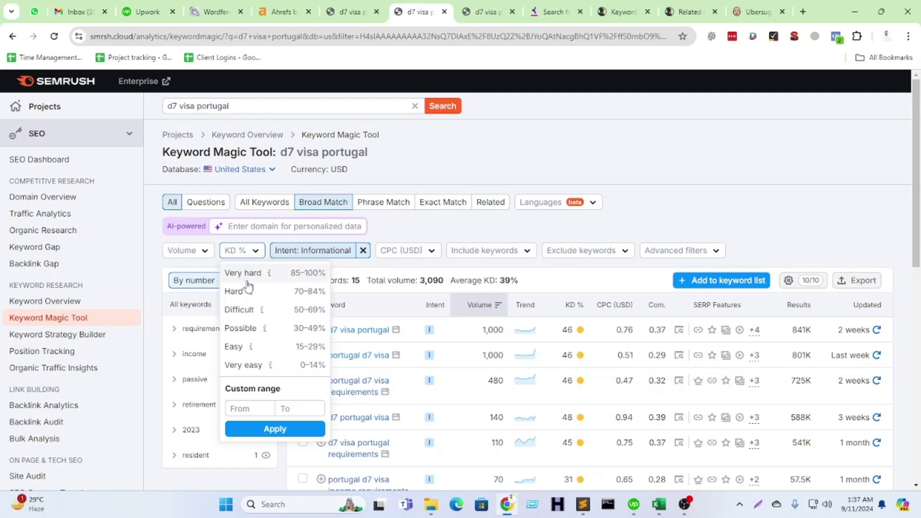
pyautogui.click(258, 411)
pyautogui.click(295, 410)
pyautogui.click(247, 408)
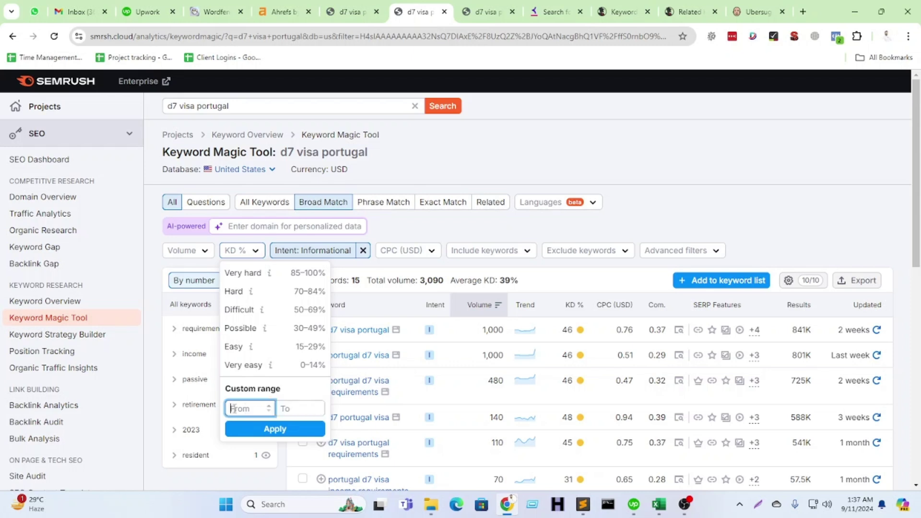
pyautogui.click(198, 253)
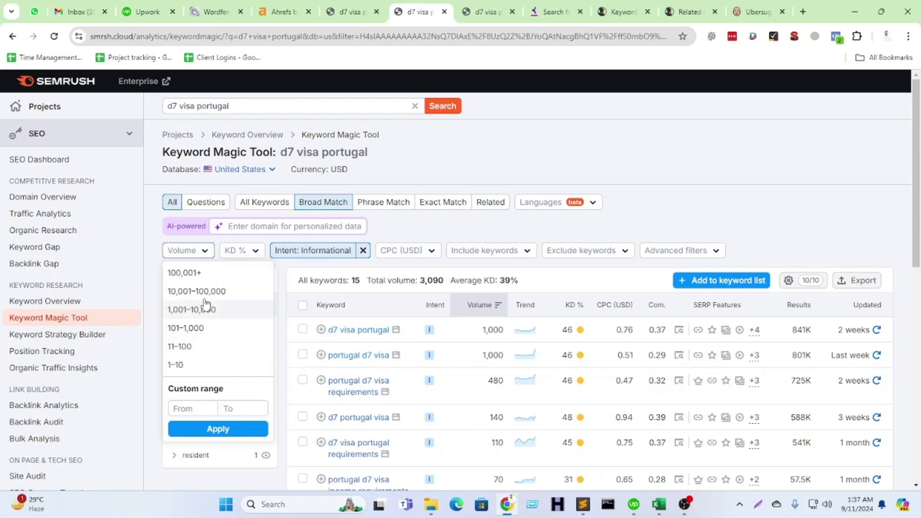
pyautogui.click(416, 268)
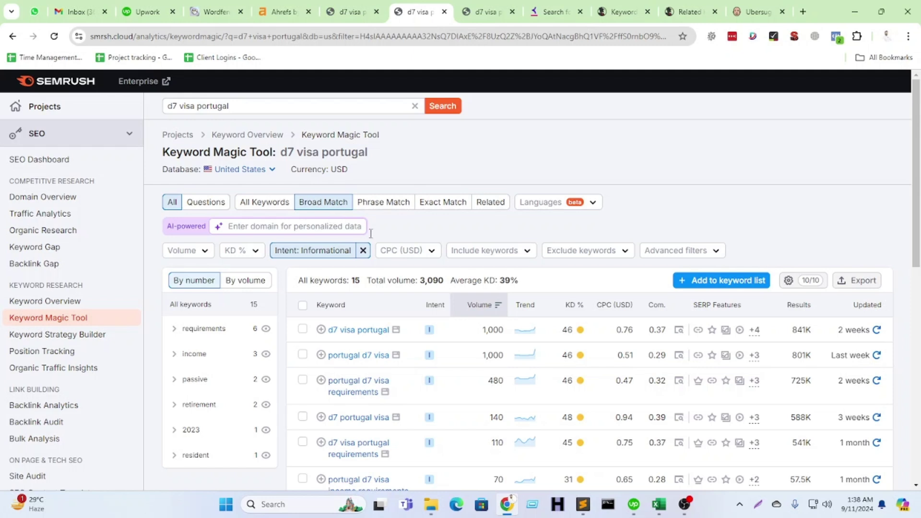
# Step: Show the Phrase Match keywords and compare them with the seed keyword "d7 visa portugal"
pyautogui.click(384, 202)
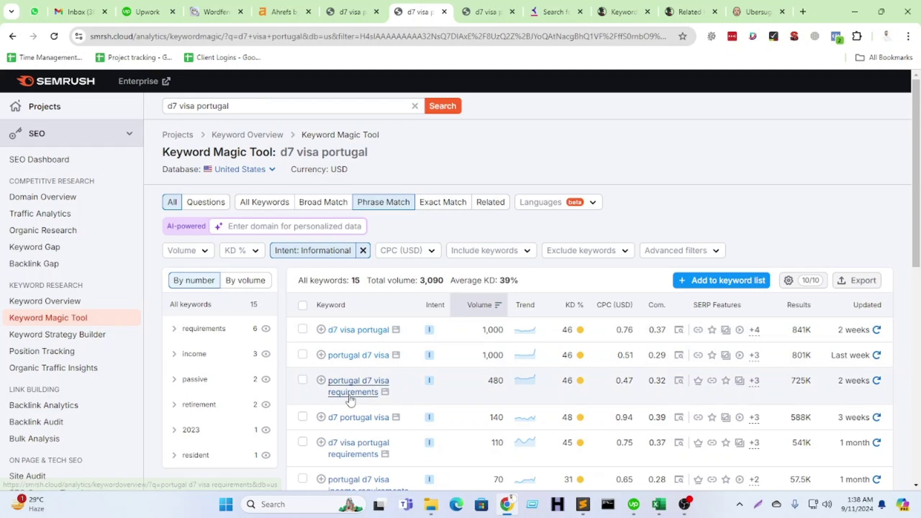
pyautogui.scroll(-2, 382, 418)
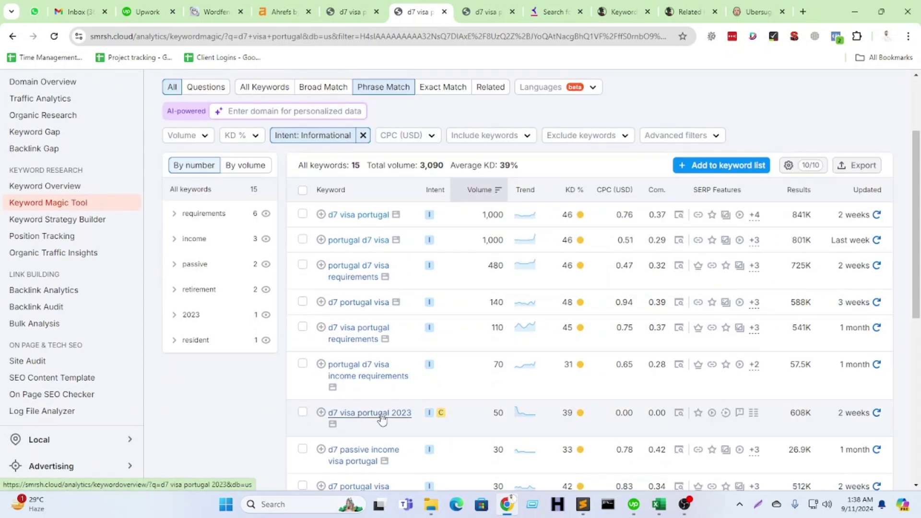
pyautogui.scroll(-2, 366, 422)
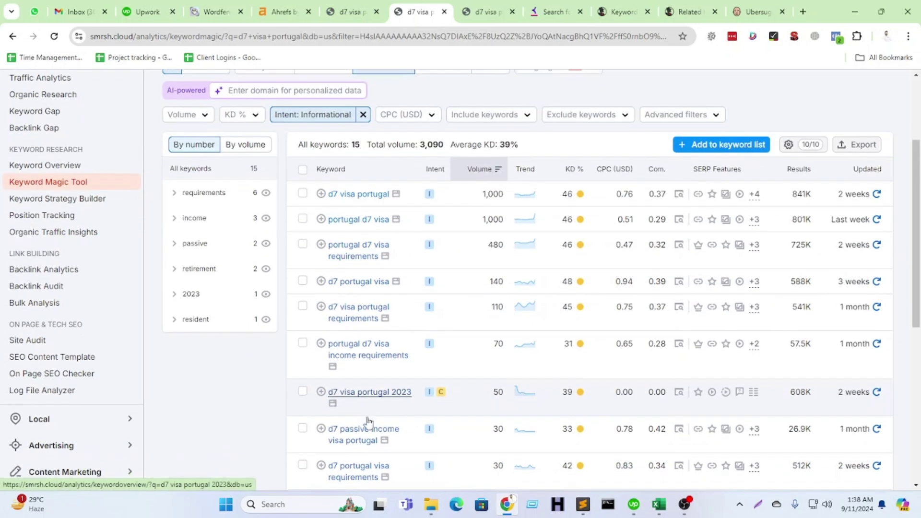
pyautogui.scroll(5, 357, 199)
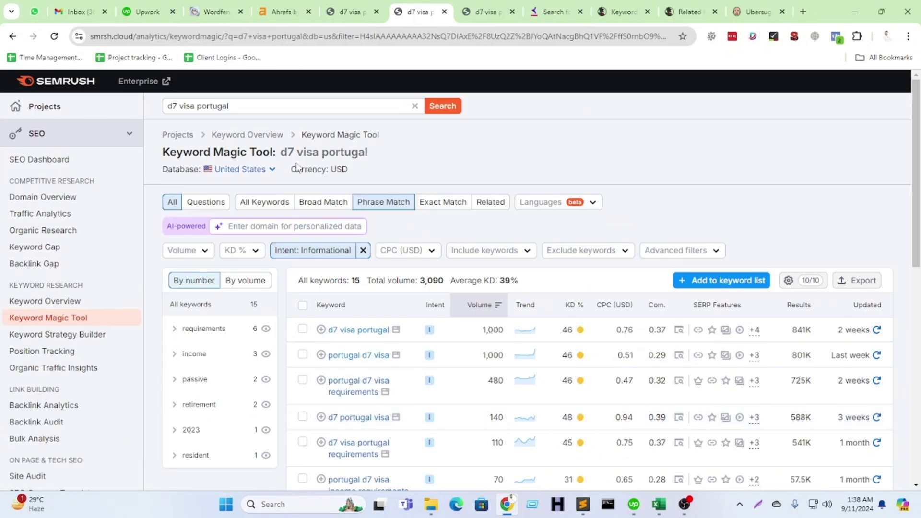
pyautogui.moveTo(282, 149); pyautogui.dragTo(366, 160)
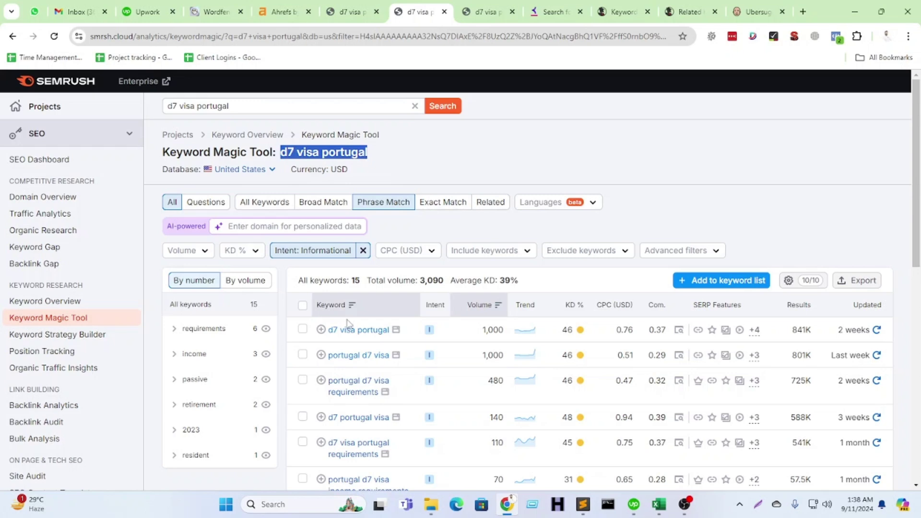
pyautogui.scroll(-2, 351, 323)
pyautogui.scroll(-3, 351, 323)
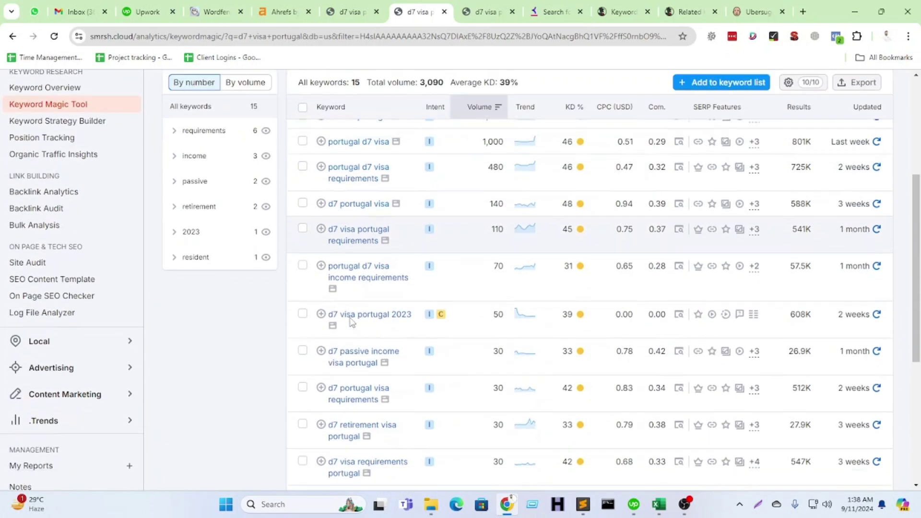
pyautogui.scroll(3, 352, 321)
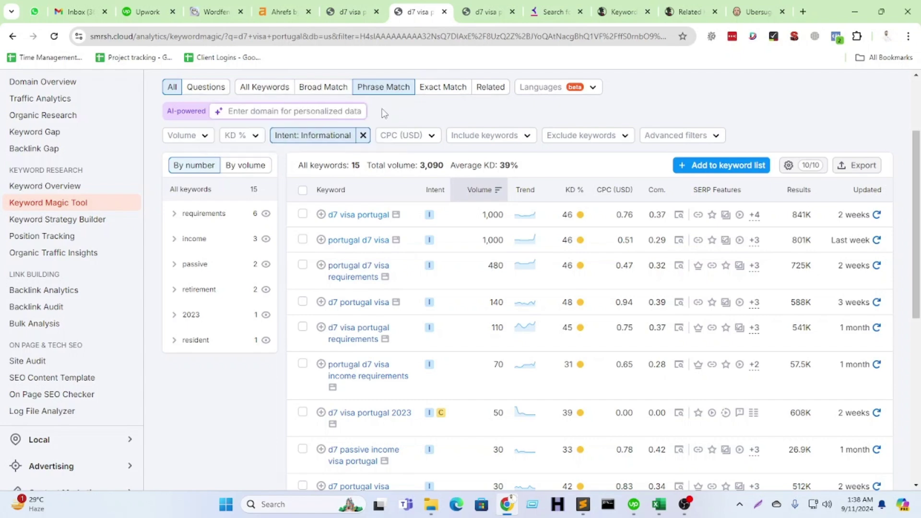
pyautogui.scroll(-3, 390, 361)
pyautogui.scroll(6, 391, 358)
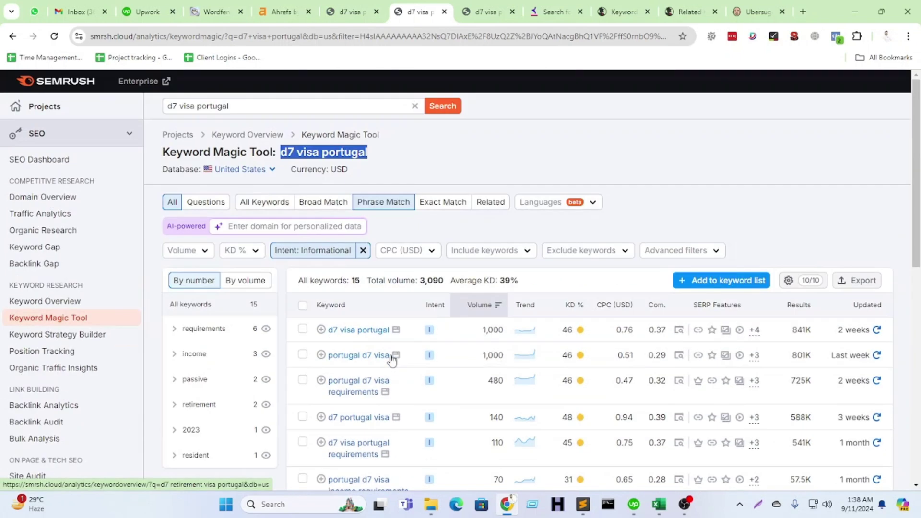
# Step: Show the Exact Match keywords and check how they contain the seed keyword "d7 visa portugal"
pyautogui.click(447, 207)
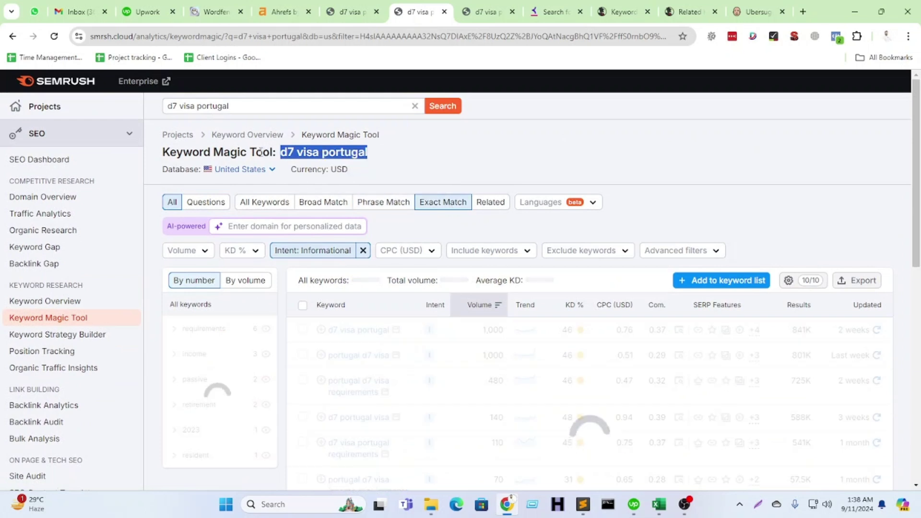
pyautogui.click(284, 153)
pyautogui.moveTo(284, 153); pyautogui.dragTo(368, 153)
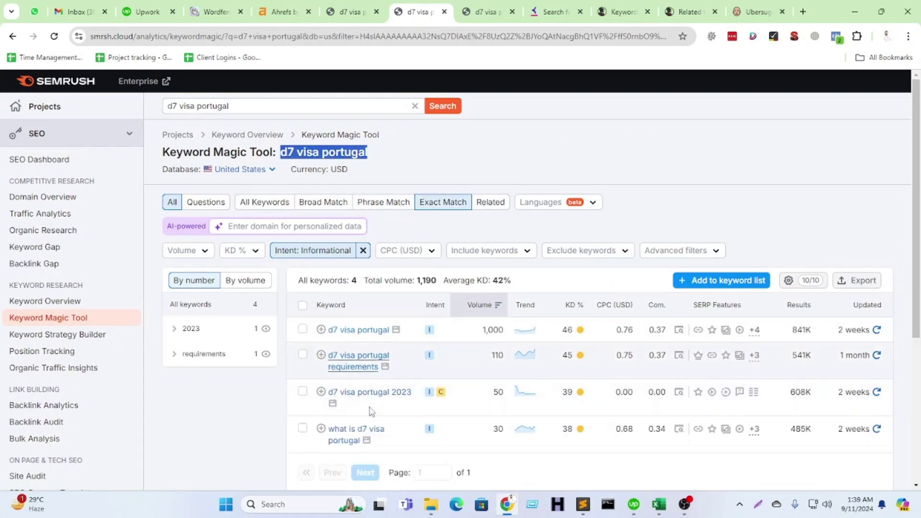
pyautogui.click(283, 153)
pyautogui.moveTo(283, 152); pyautogui.dragTo(388, 157)
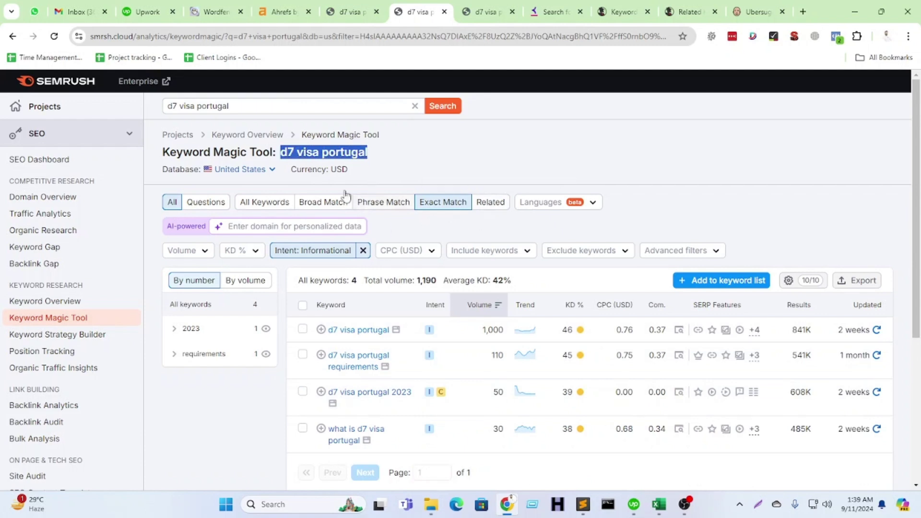
# Step: List the Related keywords phrased as questions and copy the keyword "what is a d7 visa"
pyautogui.click(496, 205)
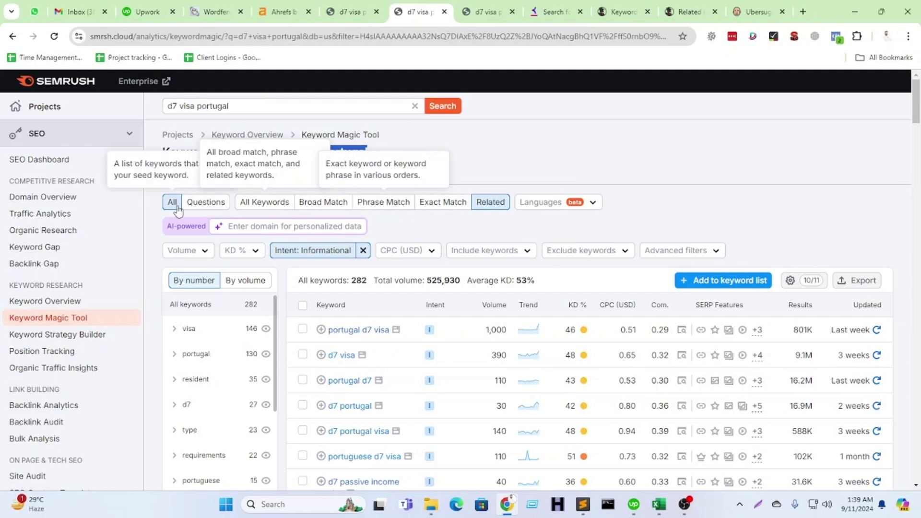
pyautogui.click(209, 206)
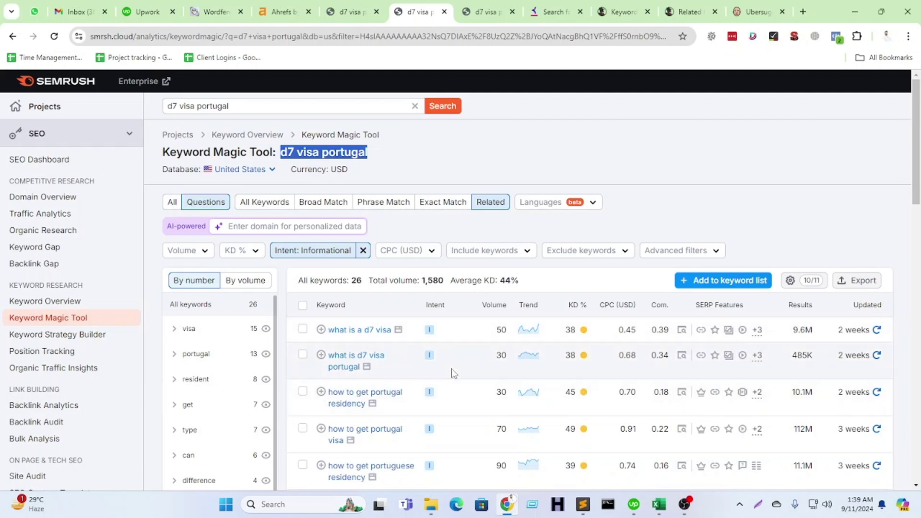
pyautogui.scroll(-2, 453, 372)
pyautogui.moveTo(328, 215); pyautogui.dragTo(394, 220)
pyautogui.hotkey('ctrl', 'c')
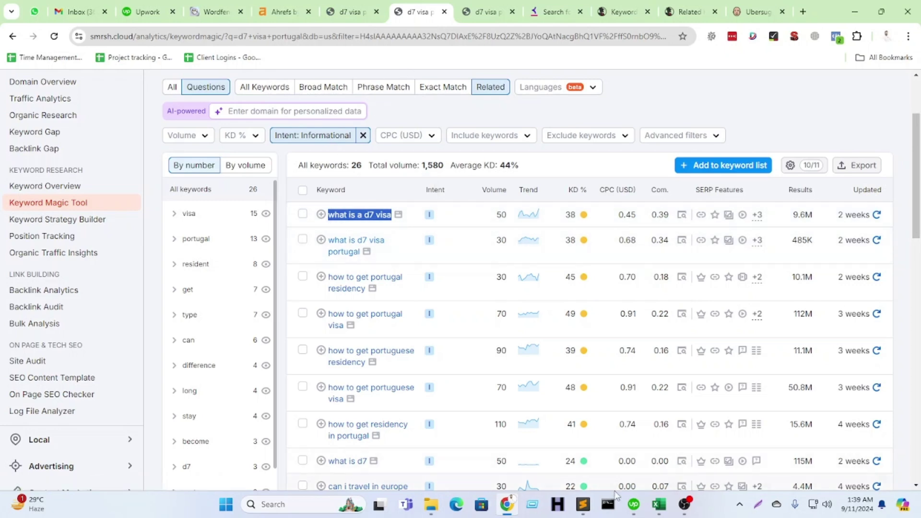
# Step: In the Excel report, record "what is a d7 visa" as the row 2 FAQ with volume 50, KD 38 and CPC 0.65$
pyautogui.click(667, 511)
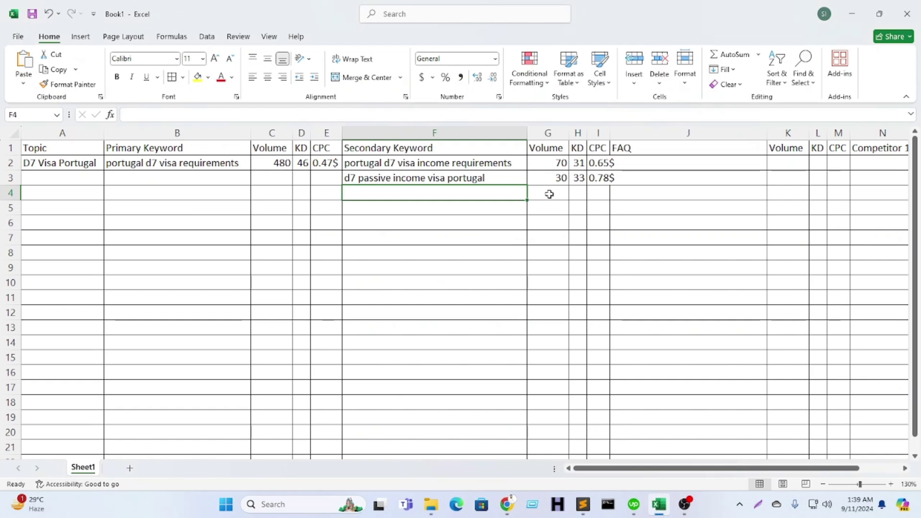
pyautogui.doubleClick(665, 165)
pyautogui.hotkey('ctrl', 'v')
pyautogui.press('Return')
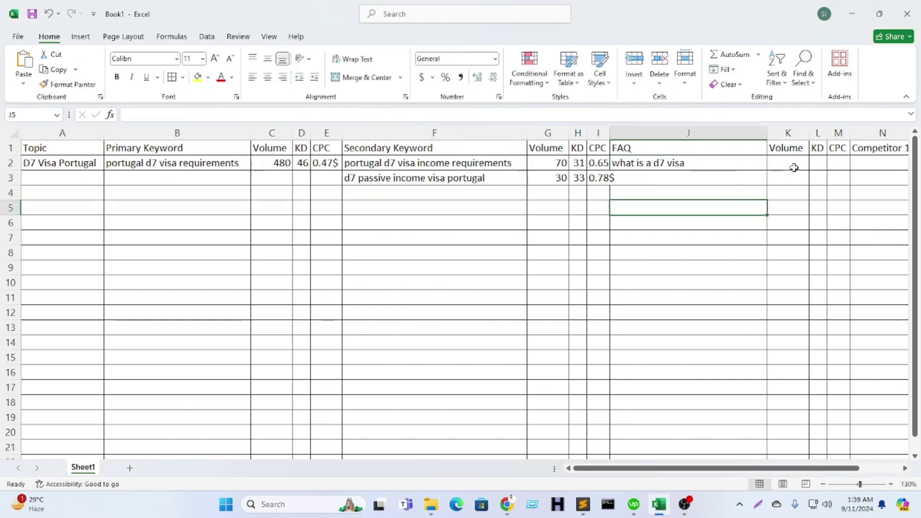
pyautogui.click(799, 166)
pyautogui.write('50')
pyautogui.press('Tab')
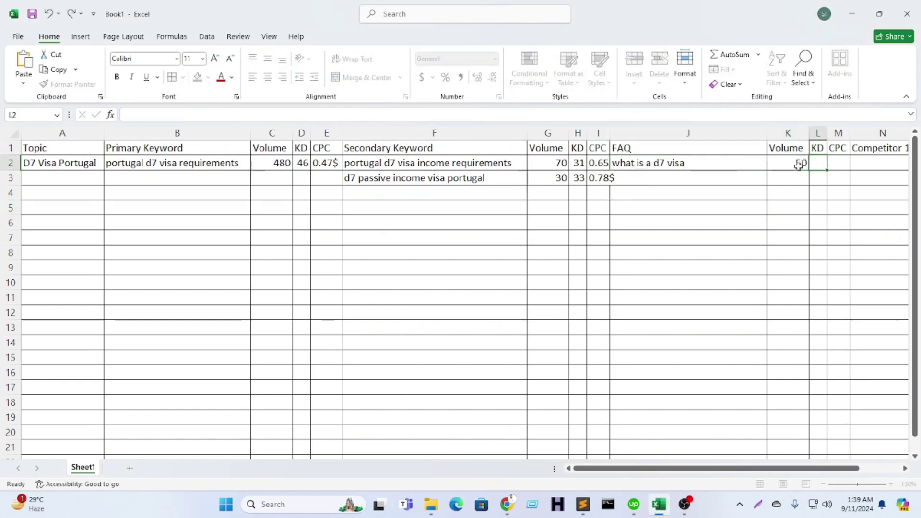
pyautogui.write('38')
pyautogui.press('Tab')
pyautogui.write('0.65')
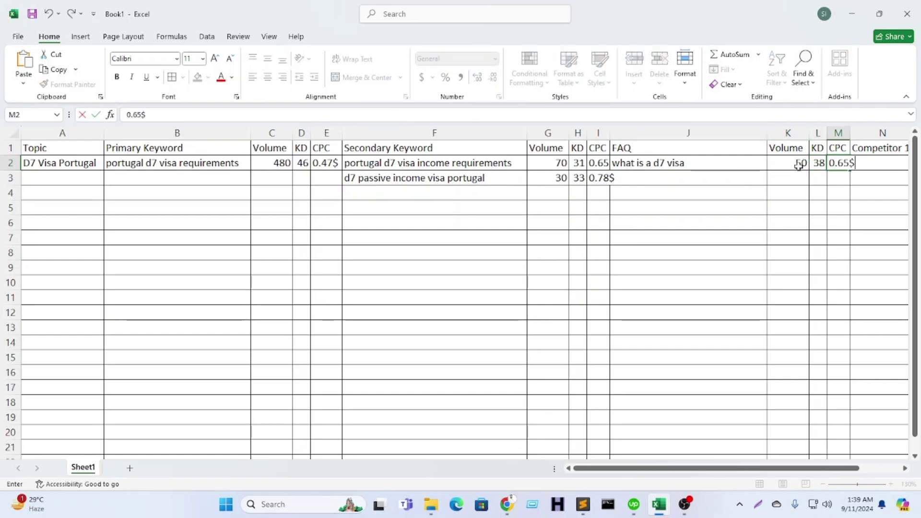
pyautogui.press('Tab')
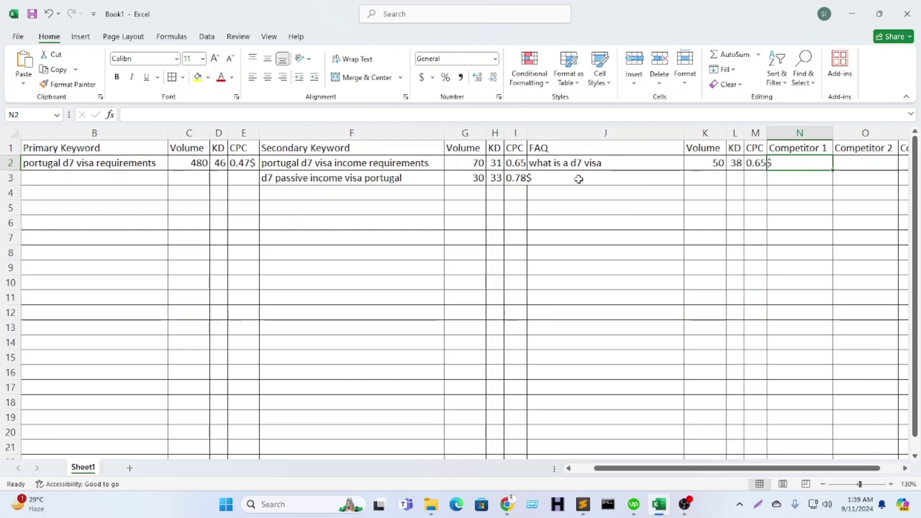
# Step: Review the report's primary keyword, secondary keyword, FAQ and competitor columns, including the empty rows for further entries
pyautogui.moveTo(578, 178); pyautogui.dragTo(577, 212)
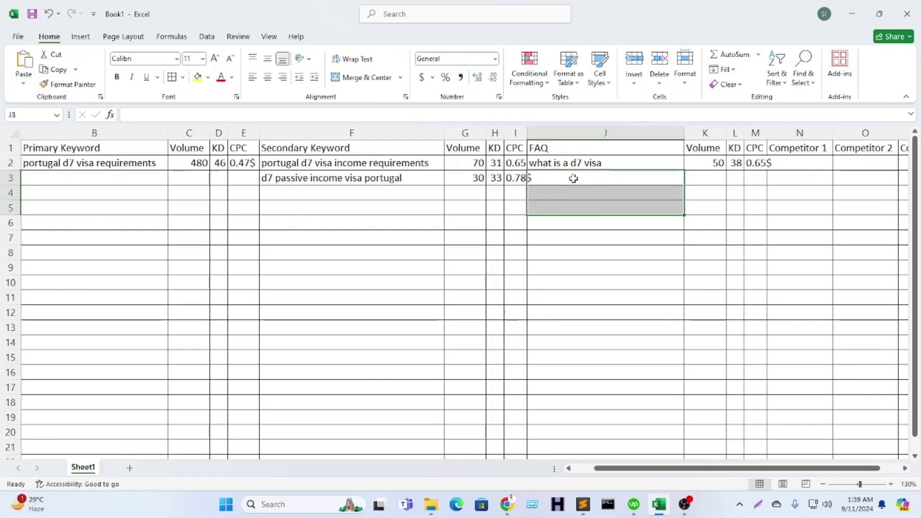
pyautogui.moveTo(573, 178); pyautogui.dragTo(570, 218)
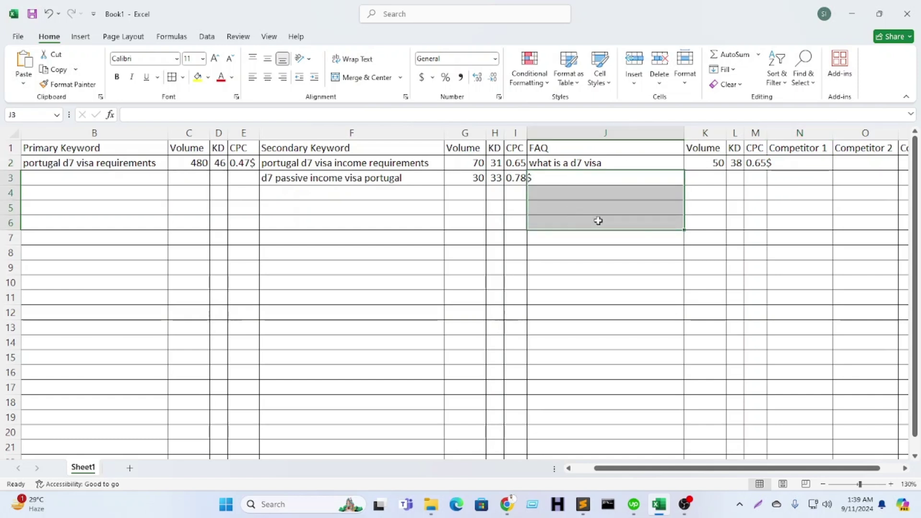
pyautogui.click(774, 165)
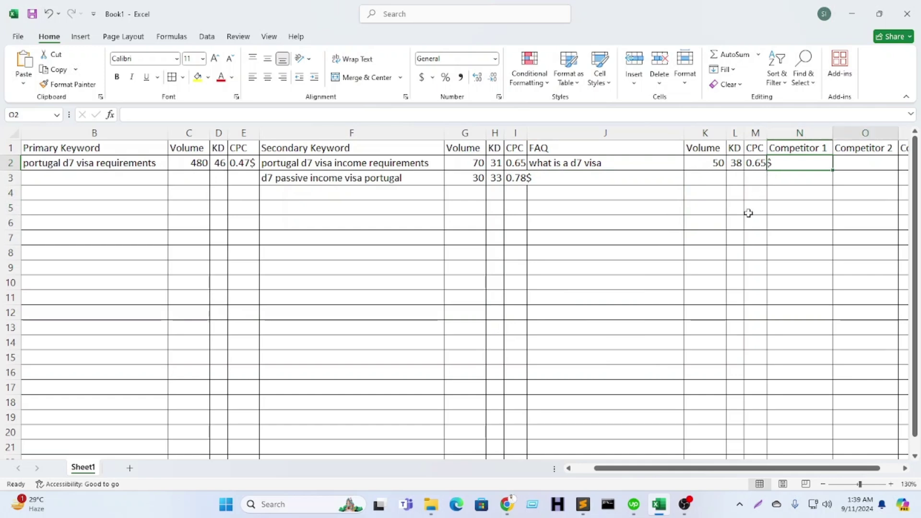
pyautogui.press('Right')
pyautogui.press('Right')
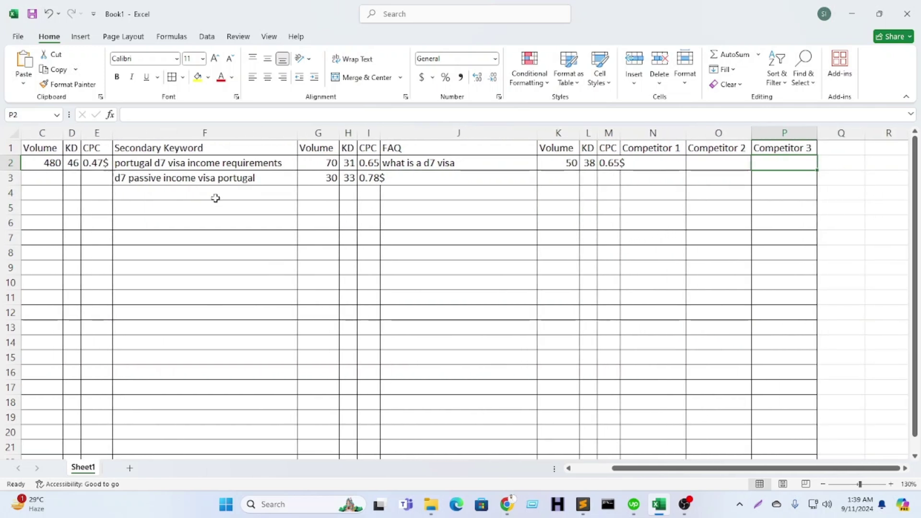
pyautogui.moveTo(231, 193); pyautogui.dragTo(224, 253)
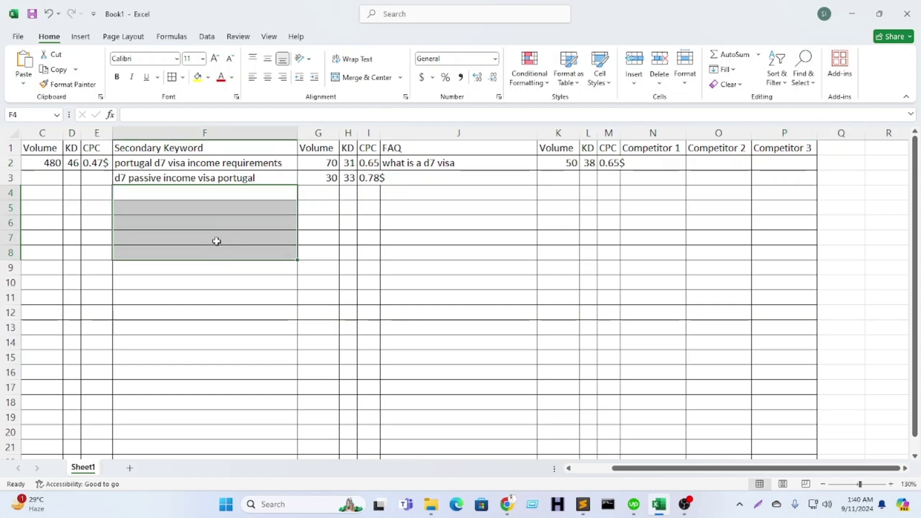
pyautogui.press('Left')
pyautogui.press('Home')
pyautogui.click(196, 166)
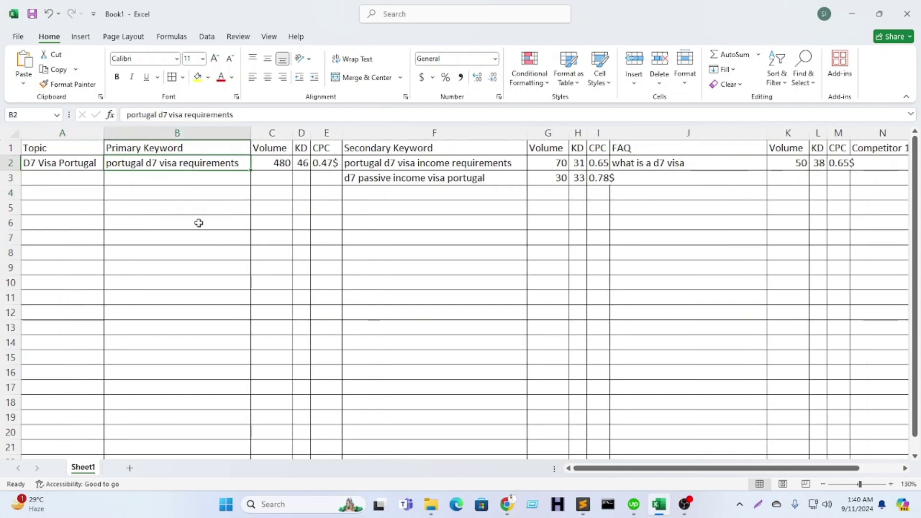
pyautogui.moveTo(403, 166)
pyautogui.mouseDown()
pyautogui.moveTo(408, 255)
pyautogui.moveTo(427, 279)
pyautogui.mouseUp()
pyautogui.moveTo(666, 164); pyautogui.dragTo(672, 199)
pyautogui.press('Right')
pyautogui.press('Right')
pyautogui.press('Right')
pyautogui.press('Right')
pyautogui.press('Right')
pyautogui.press('Right')
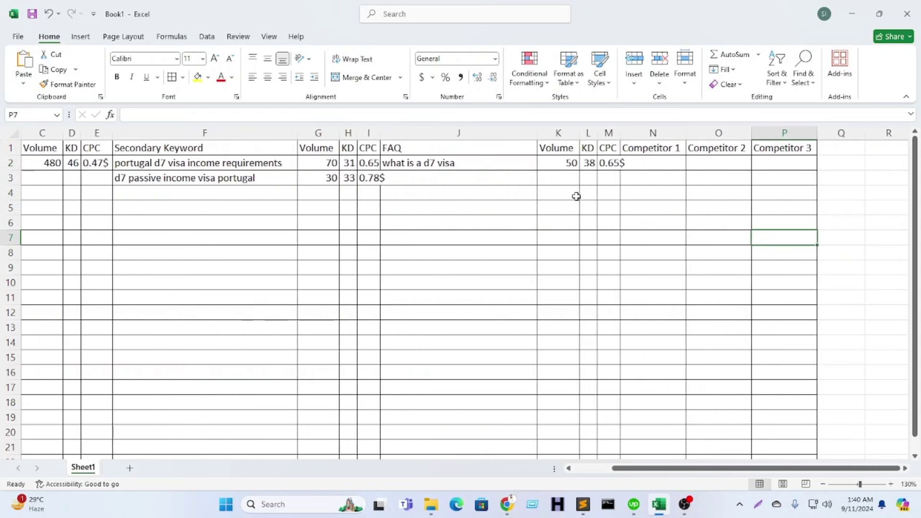
pyautogui.click(645, 164)
# Step: Switch back to Semrush, look through the question keywords and open the Keyword Overview for "d7 visa portugal"
pyautogui.click(853, 14)
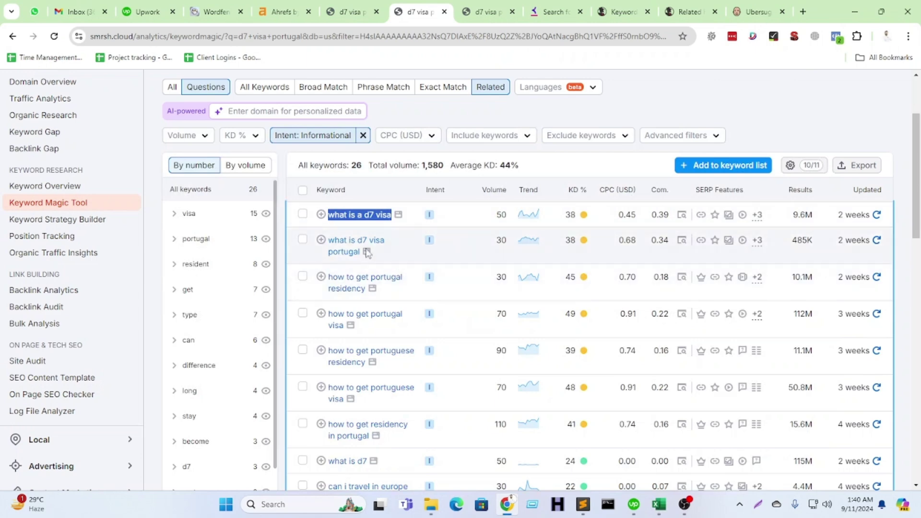
pyautogui.scroll(-10, 379, 267)
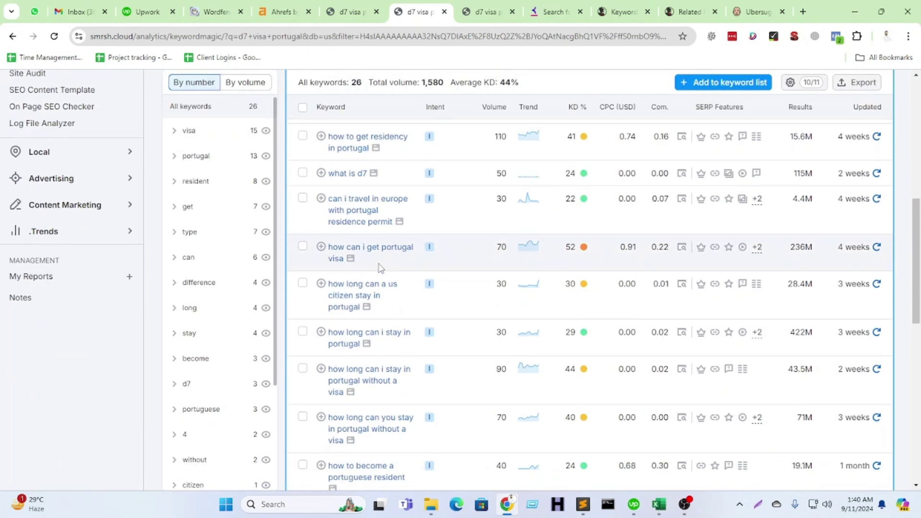
pyautogui.scroll(10, 790, 293)
pyautogui.moveTo(393, 280); pyautogui.dragTo(309, 284)
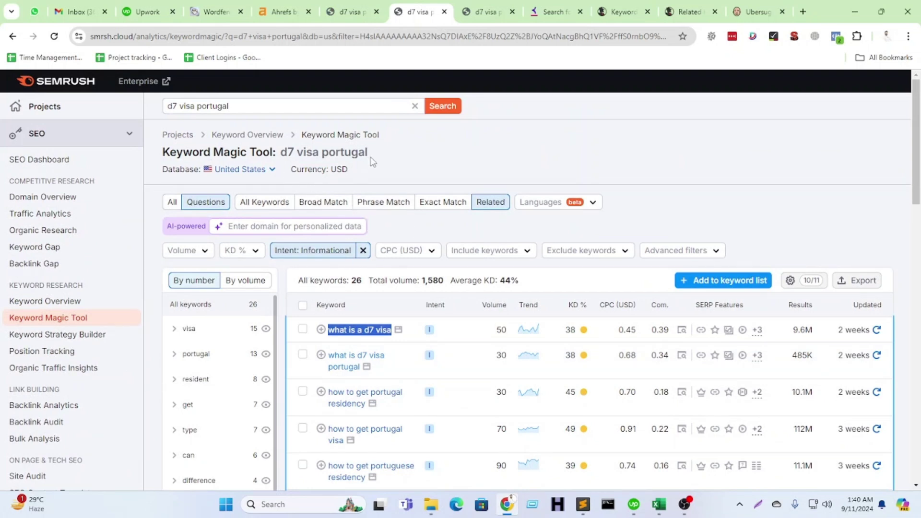
pyautogui.moveTo(374, 153); pyautogui.dragTo(276, 156)
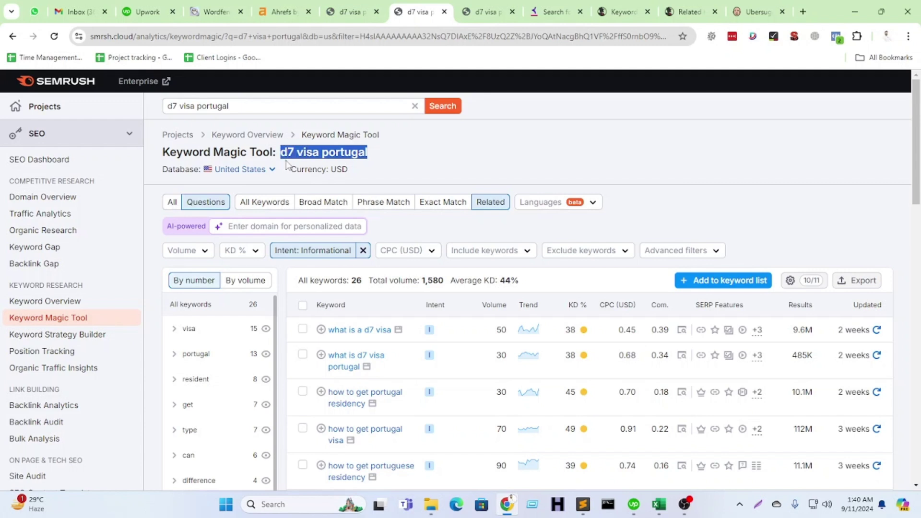
pyautogui.click(259, 140)
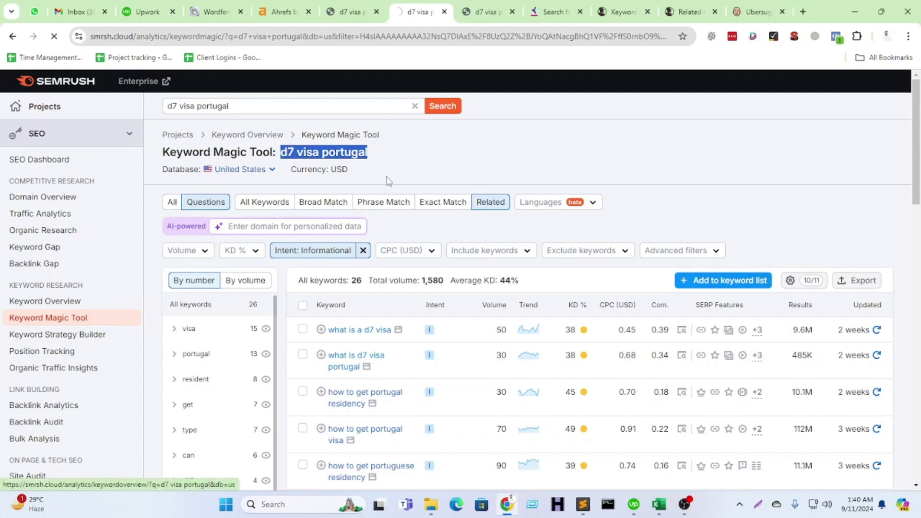
# Step: Go back to the "d7 visa portugal" Keyword Overview and examine the top-ranking URLs in its SERP Analysis
pyautogui.click(349, 15)
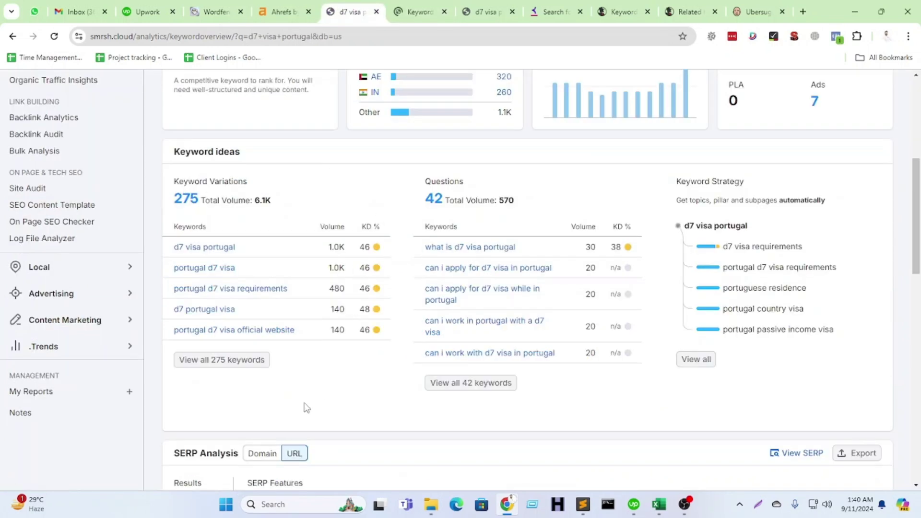
pyautogui.scroll(-7, 304, 406)
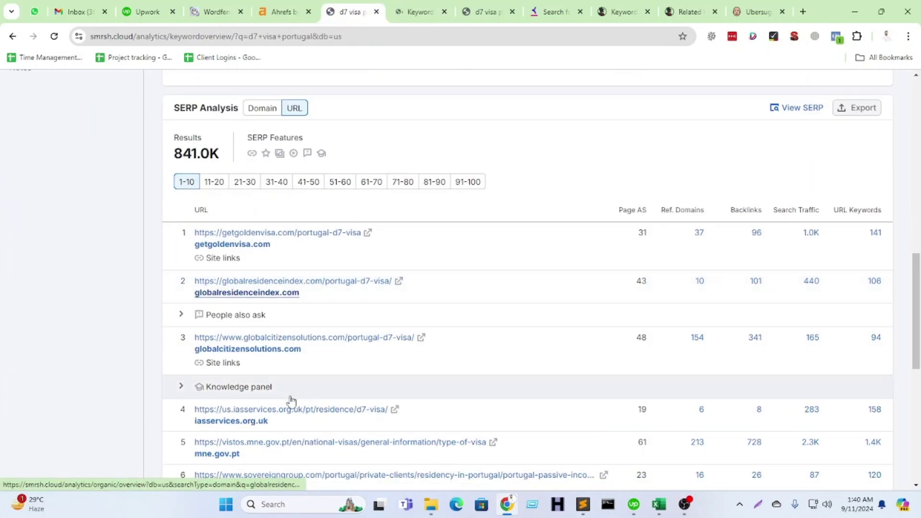
pyautogui.moveTo(174, 109); pyautogui.dragTo(234, 116)
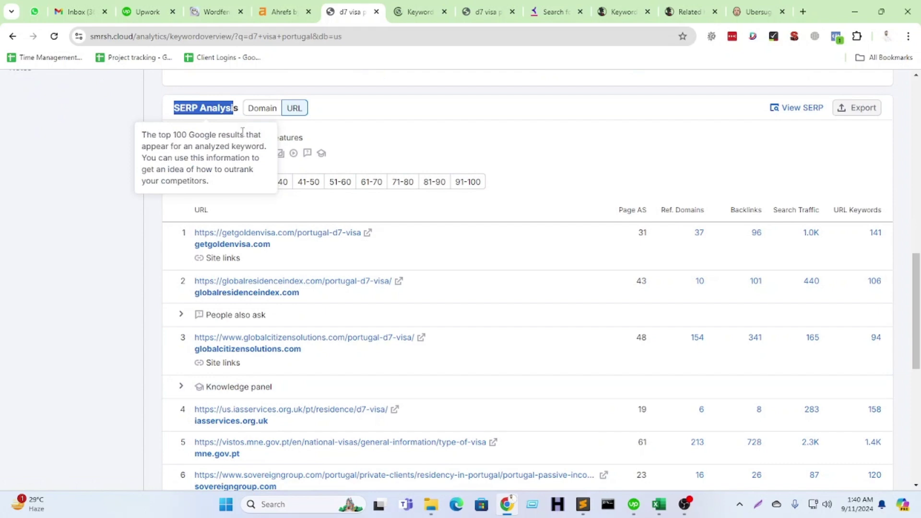
pyautogui.click(428, 141)
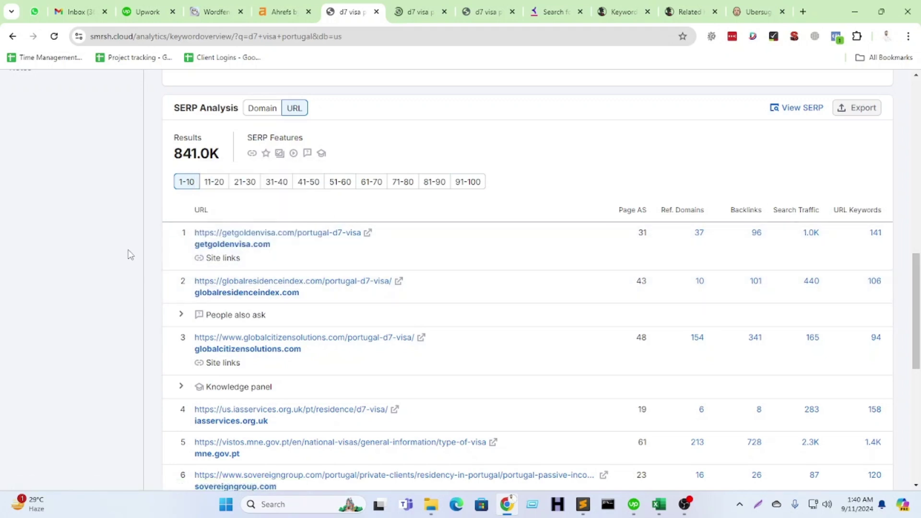
pyautogui.rightClick(219, 233)
pyautogui.click(249, 335)
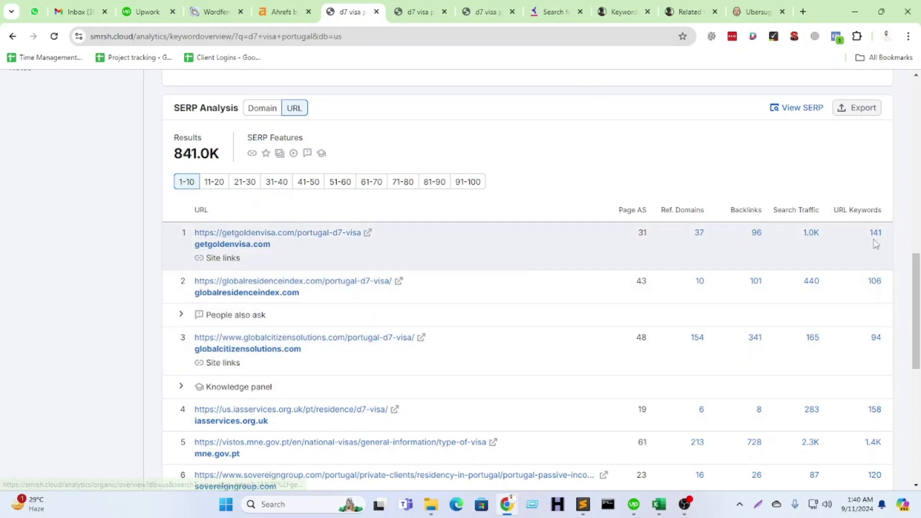
pyautogui.click(659, 504)
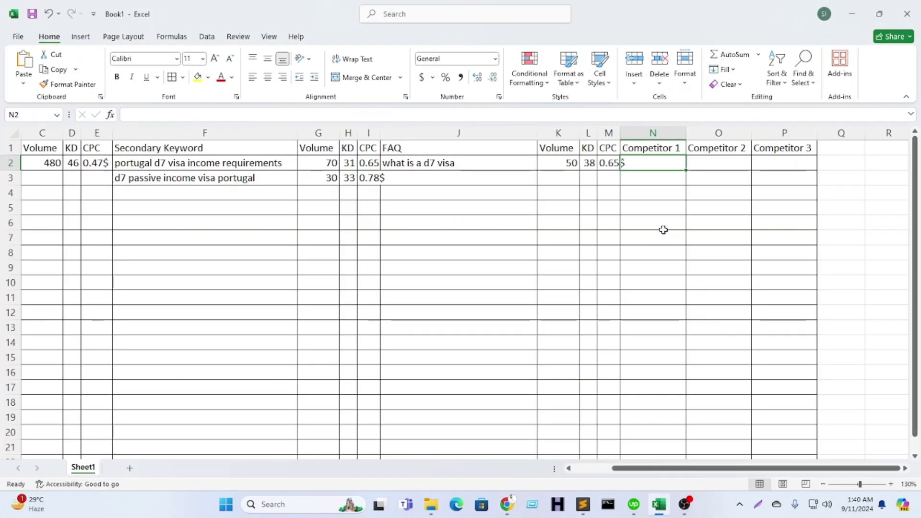
pyautogui.hotkey('ctrl', 'v')
pyautogui.hotkey('ctrl', 'z')
pyautogui.hotkey('alt', 'Tab')
pyautogui.moveTo(192, 237); pyautogui.dragTo(362, 236)
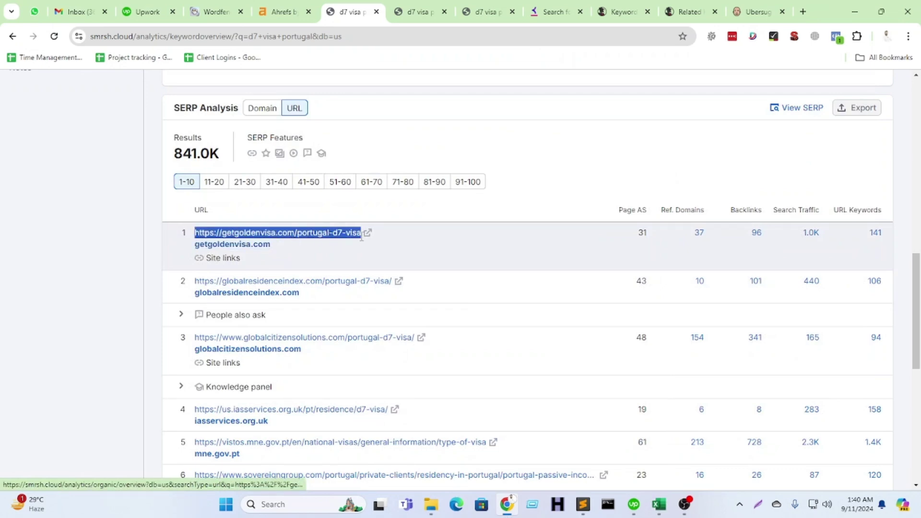
pyautogui.click(659, 503)
pyautogui.doubleClick(653, 167)
pyautogui.hotkey('ctrl', 'v')
pyautogui.click(608, 225)
pyautogui.doubleClick(650, 179)
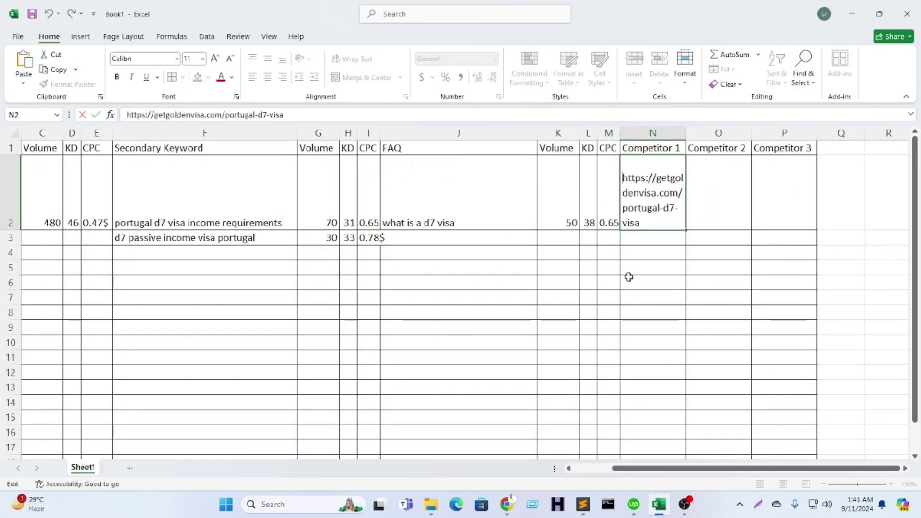
pyautogui.click(630, 282)
pyautogui.click(697, 187)
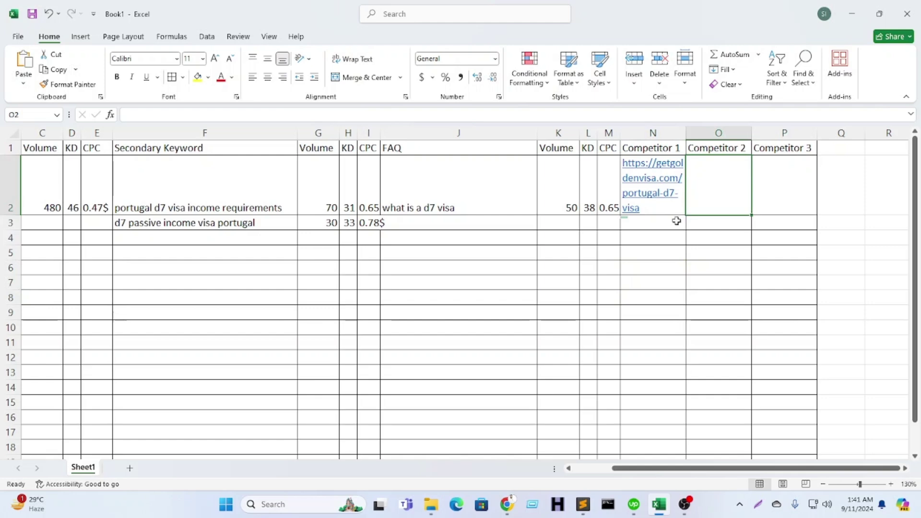
pyautogui.click(853, 14)
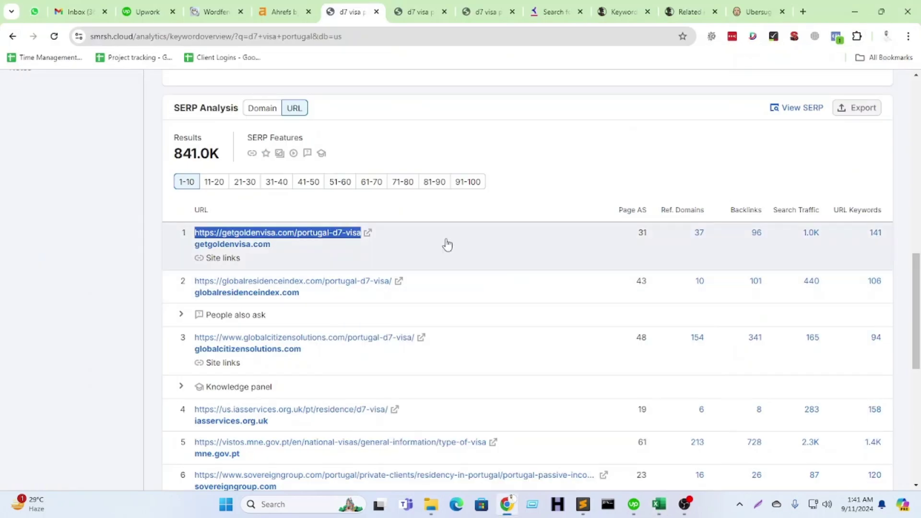
pyautogui.moveTo(194, 281); pyautogui.dragTo(392, 283)
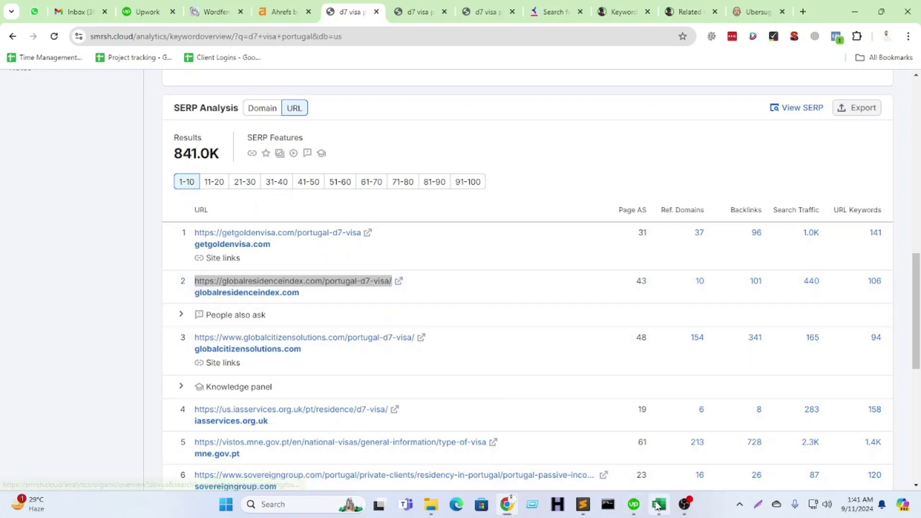
pyautogui.click(659, 504)
pyautogui.hotkey('ctrl', 'v')
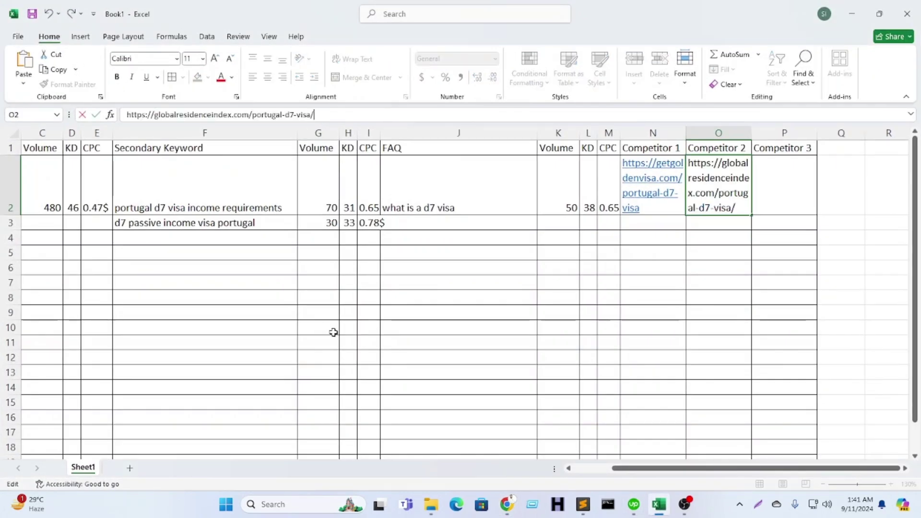
pyautogui.click(333, 332)
# Step: Center the Competitor 2 link horizontally and vertically in its cell and wrap its text
pyautogui.click(747, 191)
pyautogui.moveTo(739, 193)
pyautogui.mouseDown()
pyautogui.moveTo(721, 198)
pyautogui.moveTo(737, 194)
pyautogui.mouseUp()
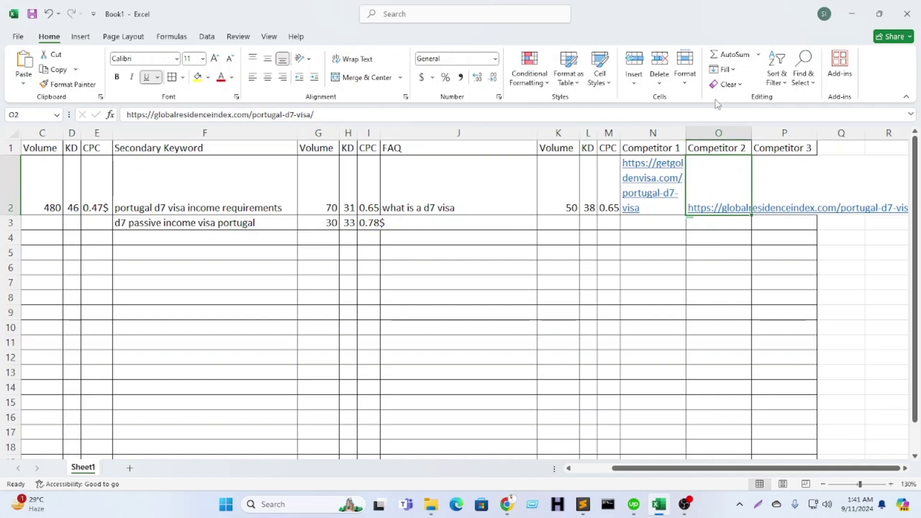
pyautogui.click(268, 77)
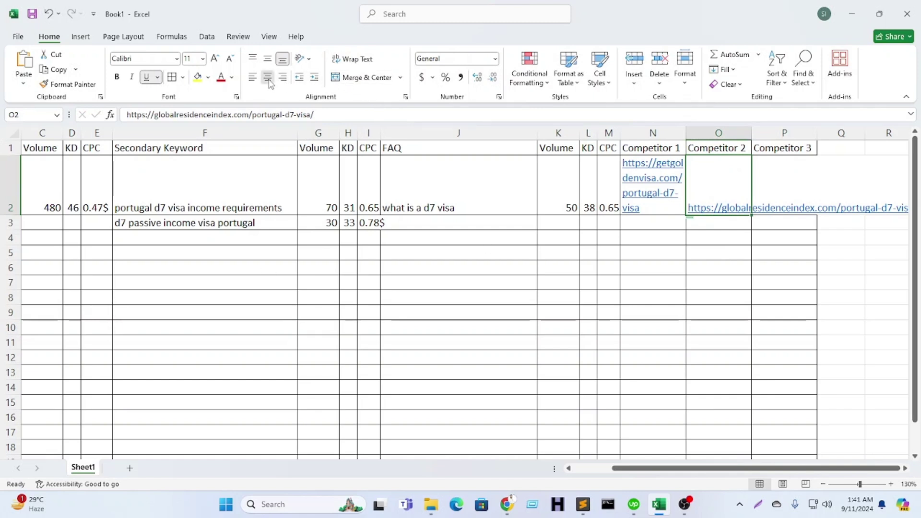
pyautogui.click(267, 58)
pyautogui.click(352, 59)
pyautogui.click(771, 183)
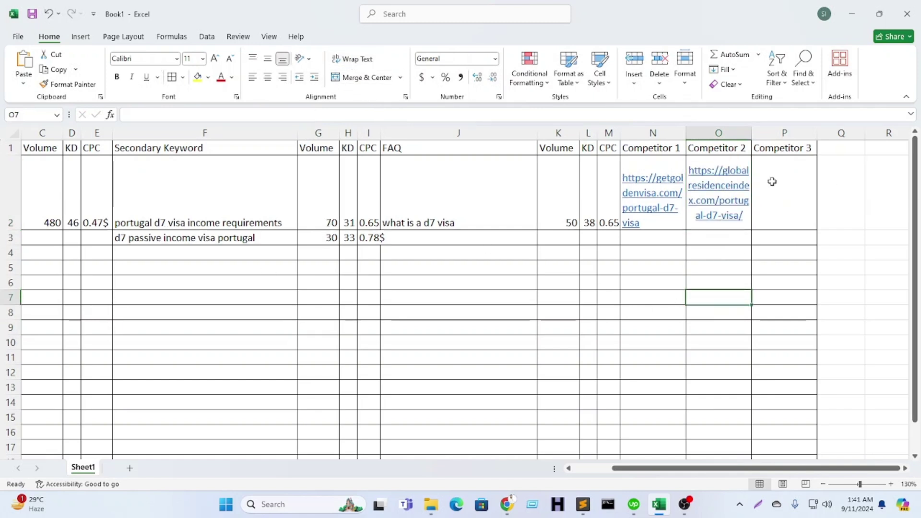
pyautogui.click(507, 504)
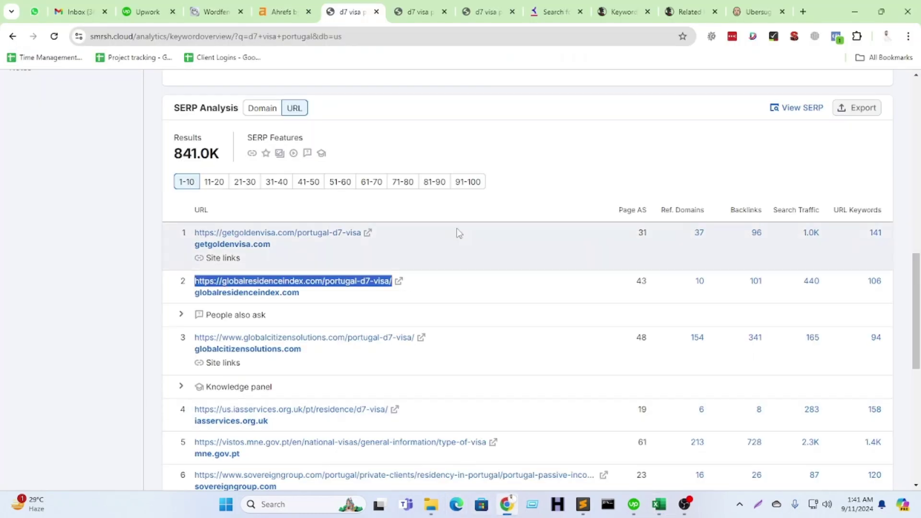
pyautogui.moveTo(194, 337); pyautogui.dragTo(415, 338)
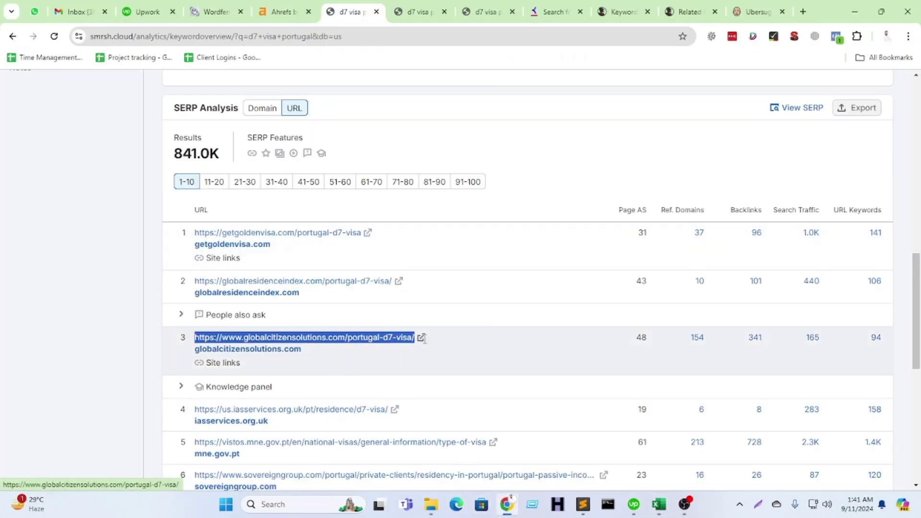
pyautogui.hotkey('ctrl', 'c')
pyautogui.click(660, 505)
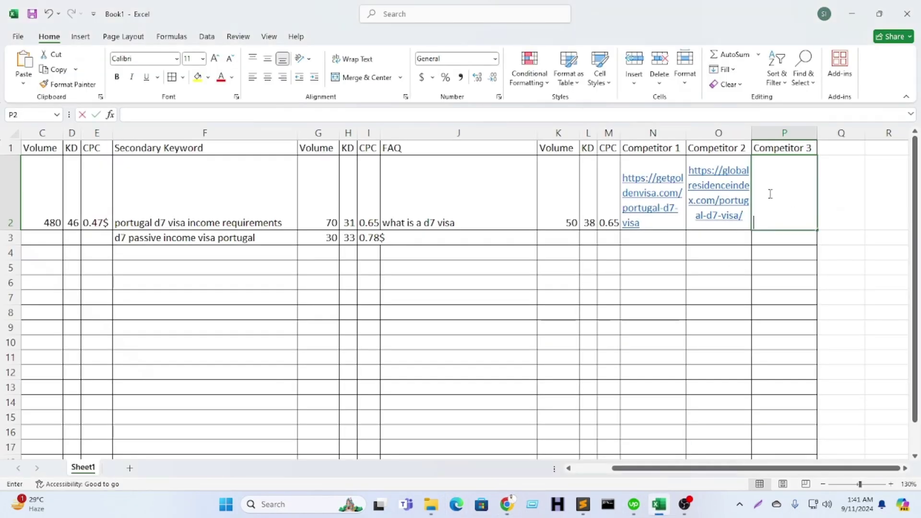
pyautogui.hotkey('ctrl', 'v')
pyautogui.click(719, 327)
# Step: Center the Competitor 3 URL horizontally and vertically in its cell
pyautogui.click(773, 189)
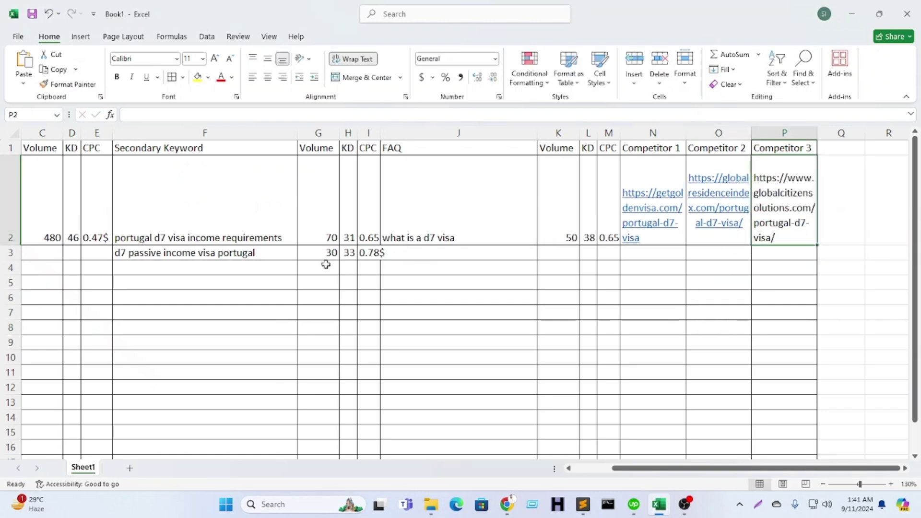
pyautogui.click(267, 77)
pyautogui.click(268, 59)
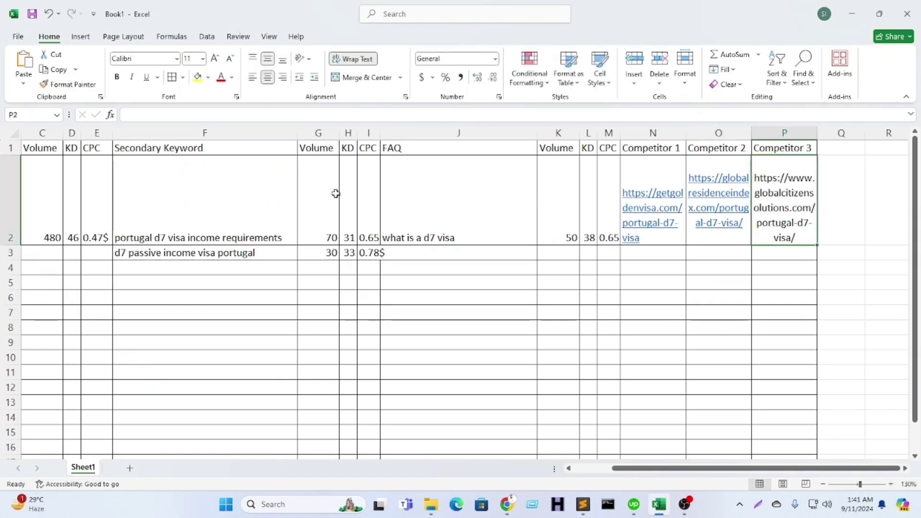
# Step: Center the Competitor 1 link horizontally and vertically in its cell
pyautogui.click(638, 205)
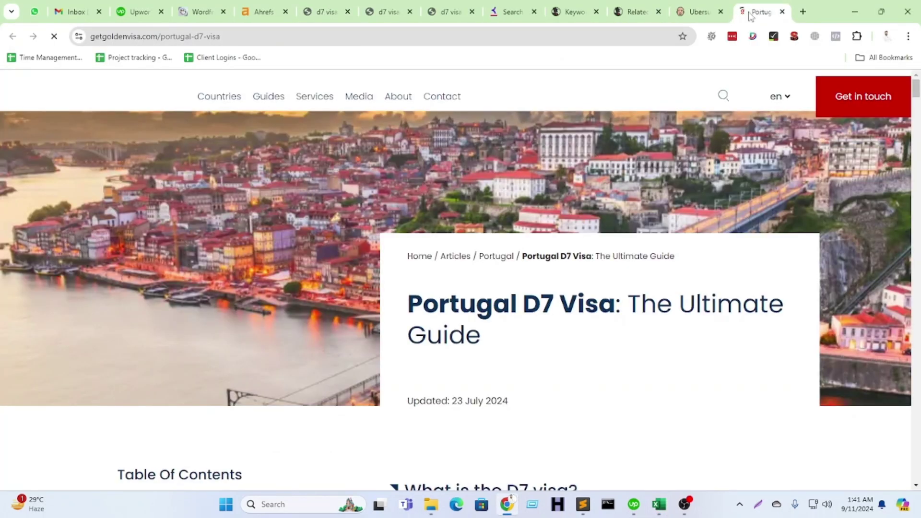
pyautogui.click(782, 12)
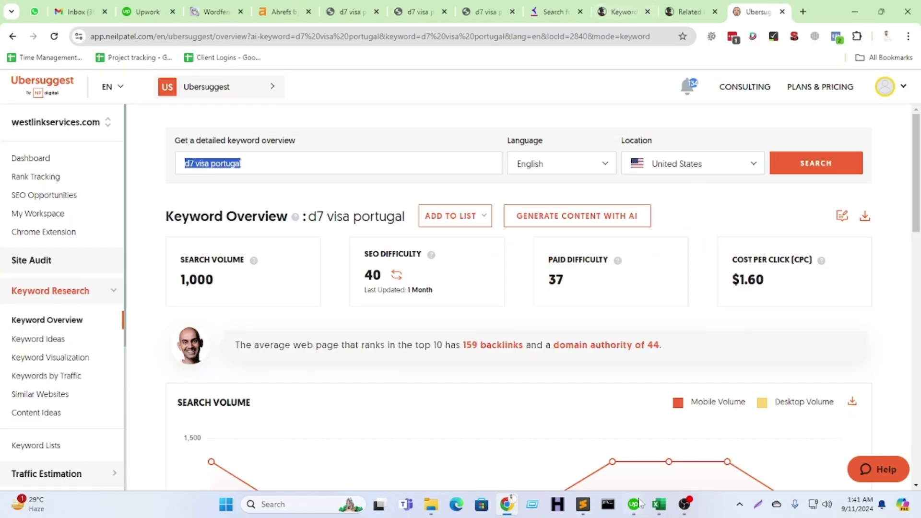
pyautogui.click(657, 505)
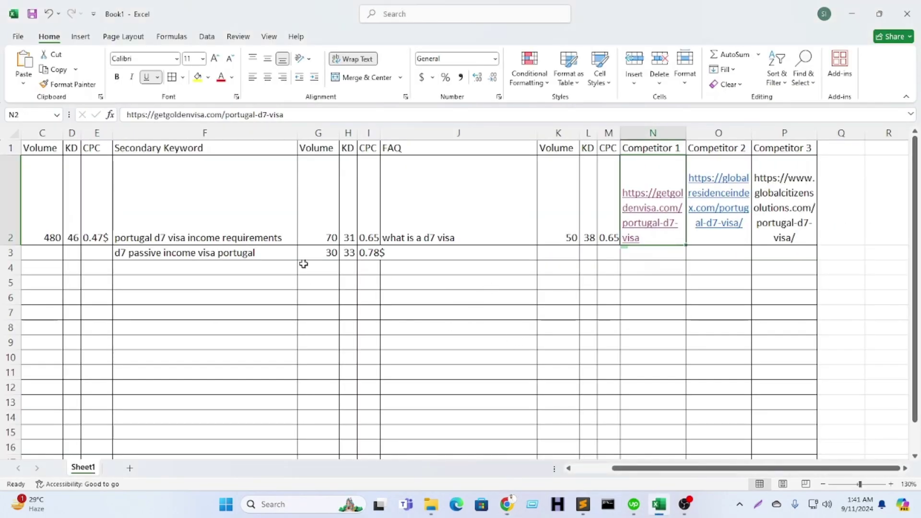
pyautogui.click(268, 76)
pyautogui.click(268, 59)
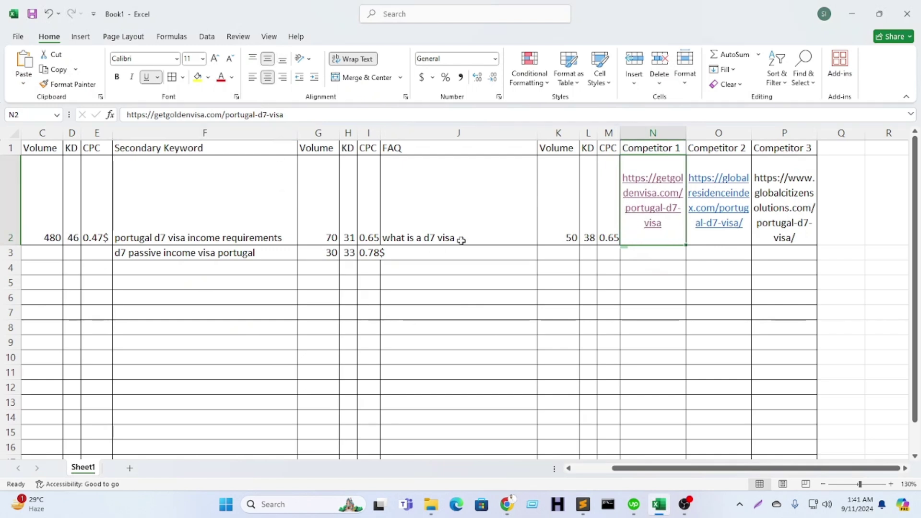
pyautogui.click(778, 331)
pyautogui.click(707, 265)
pyautogui.click(662, 328)
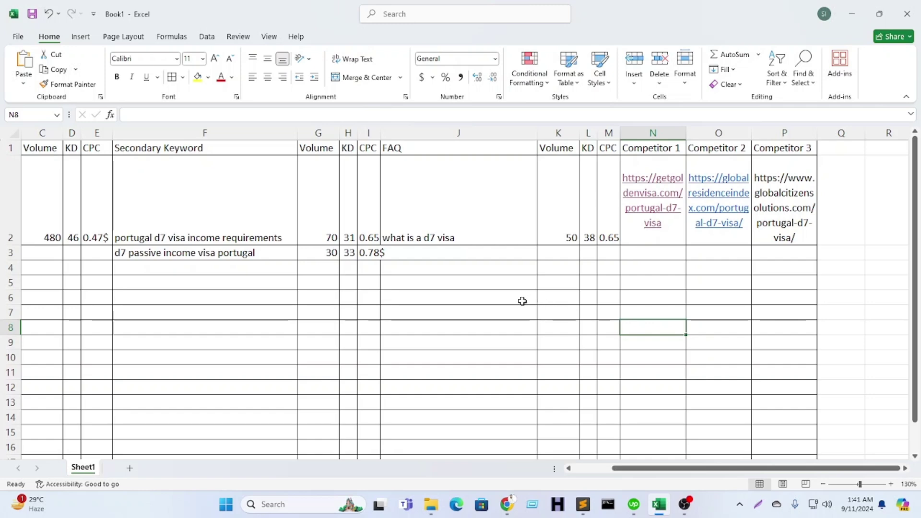
# Step: Review the report's entries from the competitor columns back to the Topic column
pyautogui.press('Left')
pyautogui.press('Left')
pyautogui.press('Left')
pyautogui.press('Left')
pyautogui.press('Left')
pyautogui.press('Left')
pyautogui.press('Left')
pyautogui.press('Left')
pyautogui.press('Left')
pyautogui.press('Left')
pyautogui.press('Left')
pyautogui.press('Left')
pyautogui.press('Left')
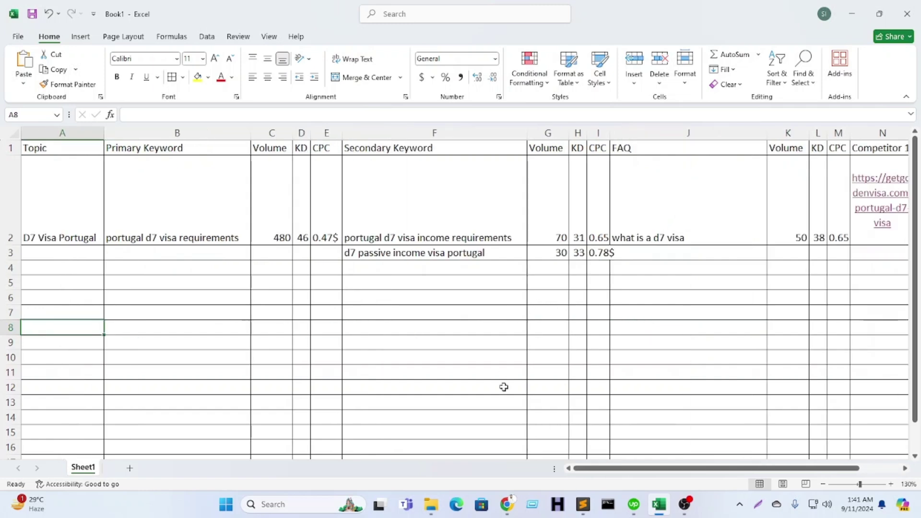
# Step: Switch to Keyword Tool in the browser and show the keyword suggestions for "d7 visa portugal"
pyautogui.click(507, 505)
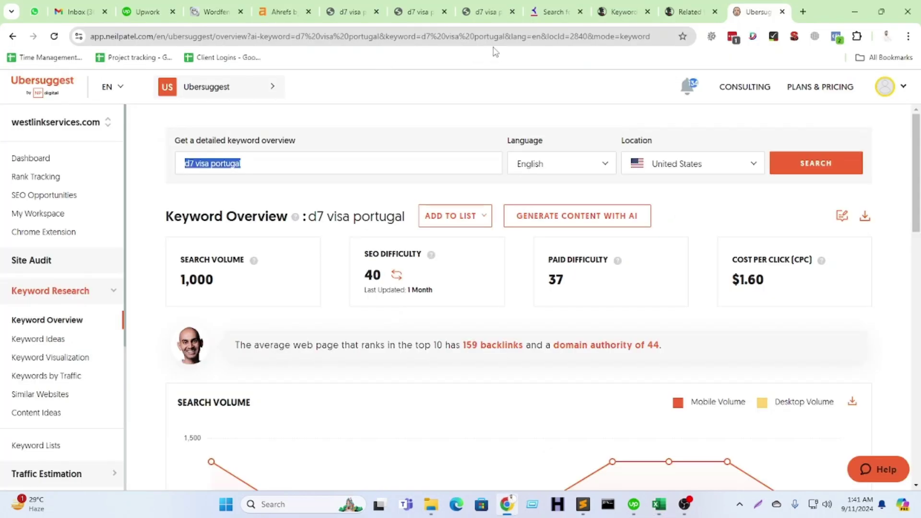
pyautogui.click(427, 11)
pyautogui.click(485, 12)
pyautogui.click(552, 11)
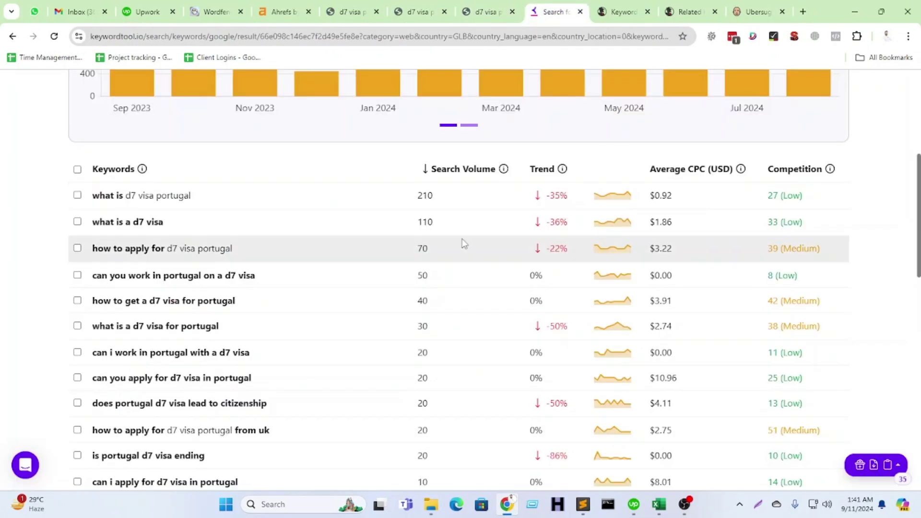
pyautogui.scroll(6, 464, 244)
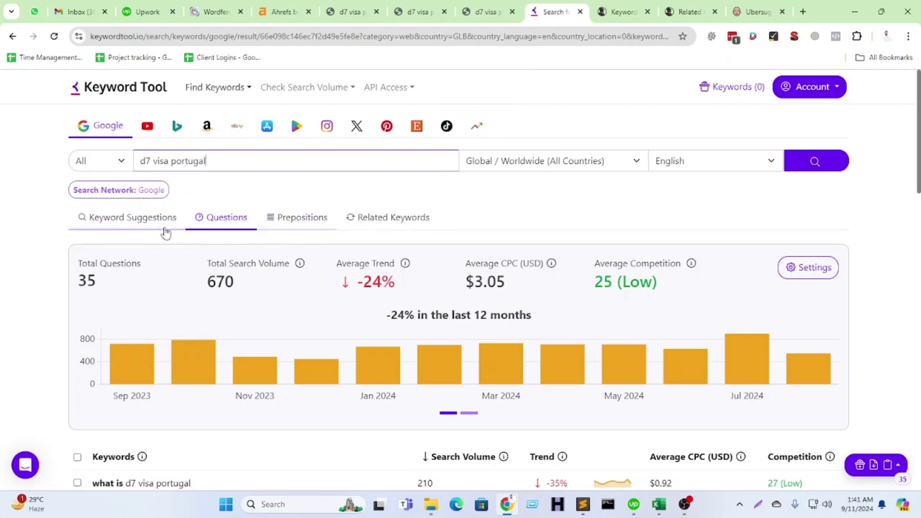
pyautogui.click(141, 221)
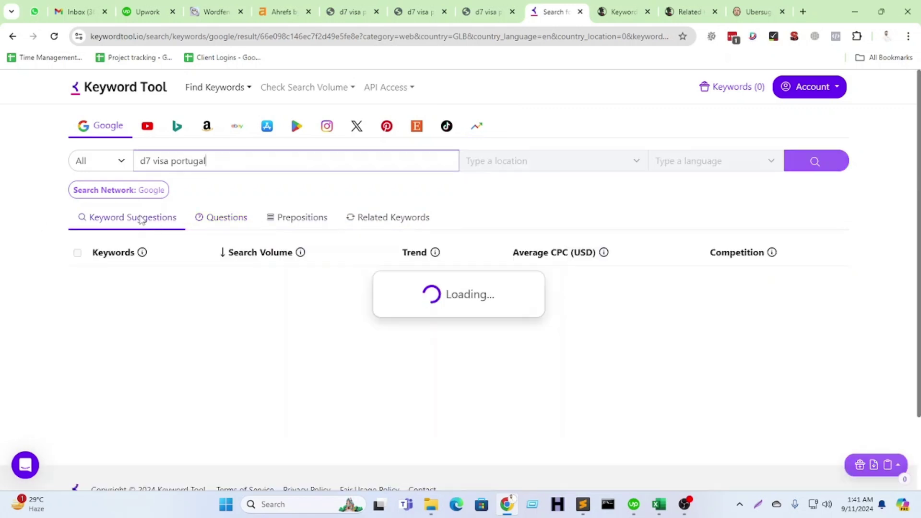
# Step: Examine the suggestions' search volume, trend, average CPC and competition, including "d7 visa portugal" and "what is d7 visa portugal"
pyautogui.scroll(-4, 141, 220)
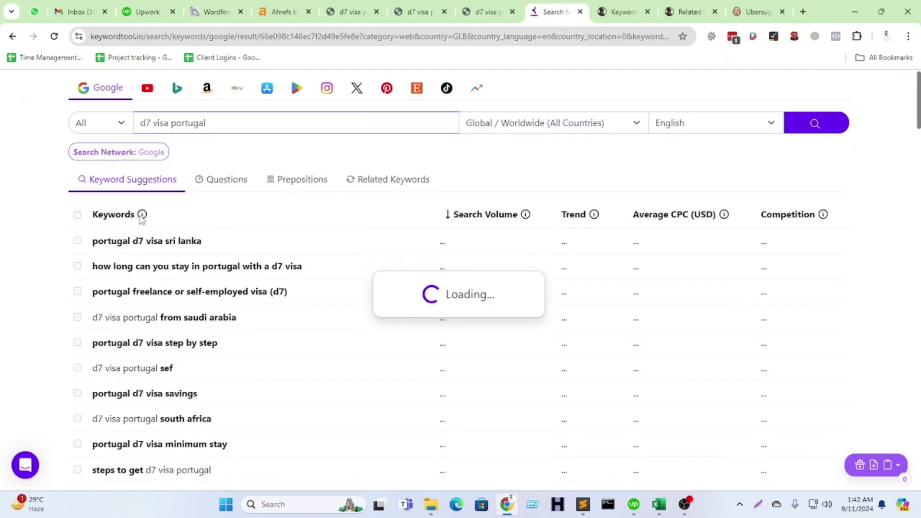
pyautogui.scroll(5, 143, 222)
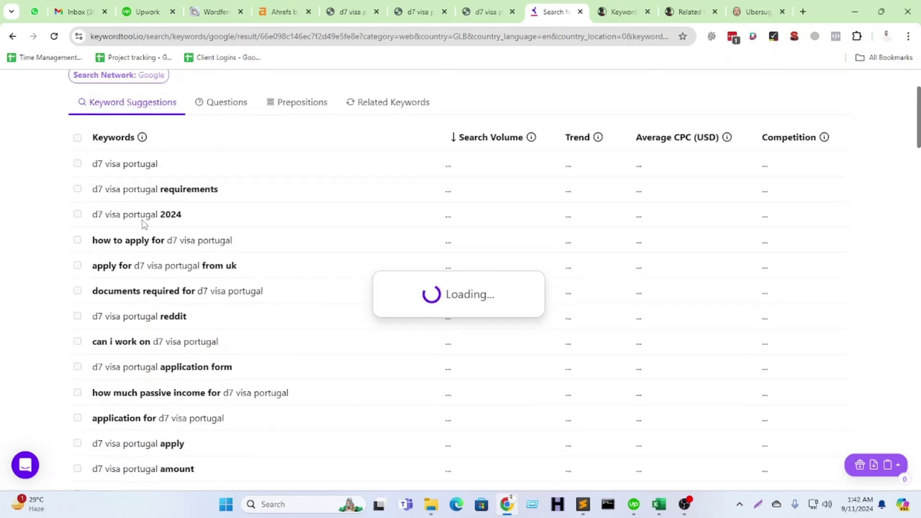
pyautogui.scroll(-3, 137, 267)
pyautogui.scroll(-2, 136, 267)
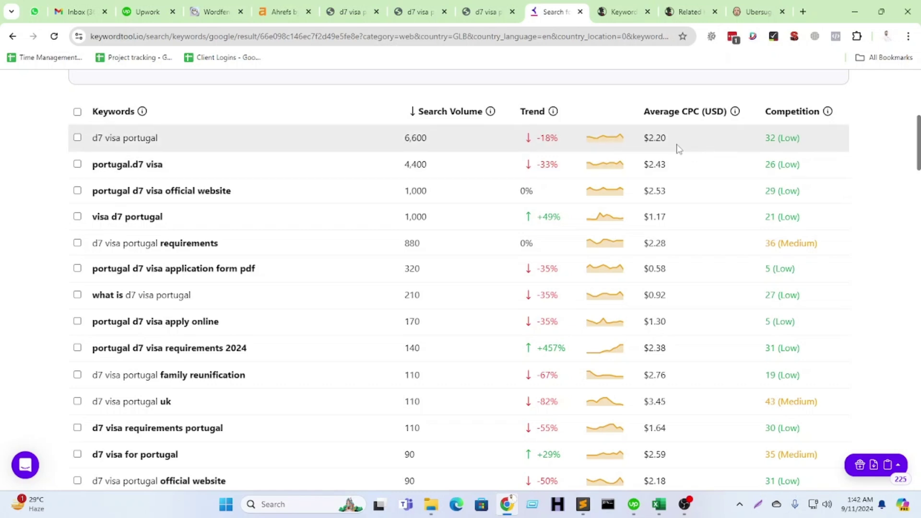
pyautogui.doubleClick(656, 138)
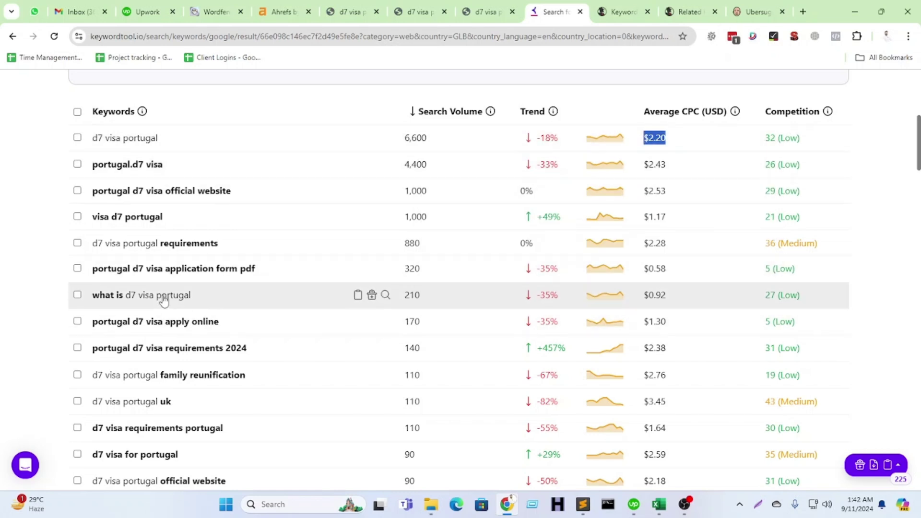
pyautogui.moveTo(89, 302); pyautogui.dragTo(225, 306)
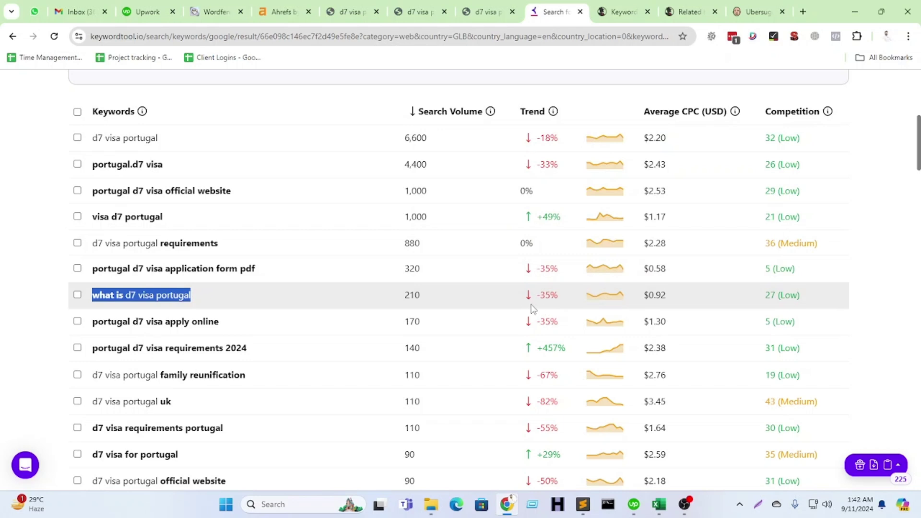
# Step: Compare Keyword Tool's Global / Worldwide search location with the United States setting in Semrush's Keyword Overview for "d7 visa portugal"
pyautogui.moveTo(590, 305)
pyautogui.scroll(3, 738, 298)
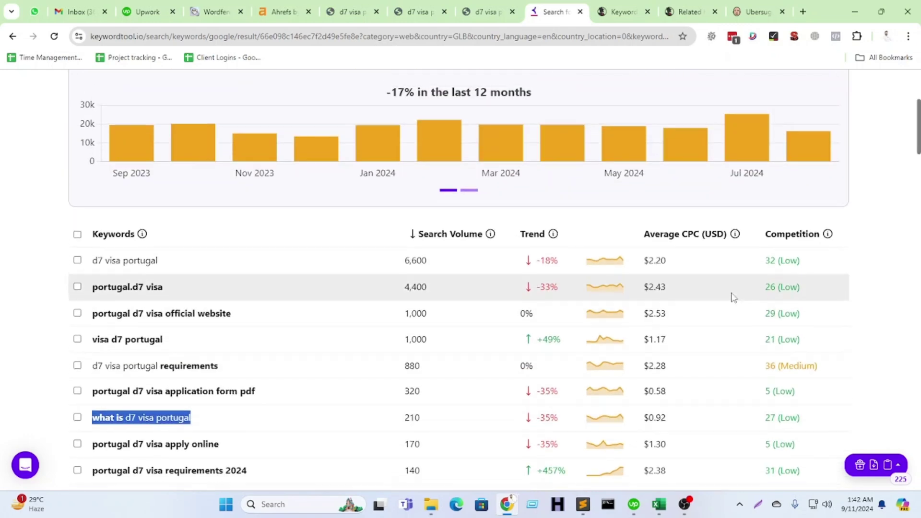
pyautogui.scroll(3, 513, 343)
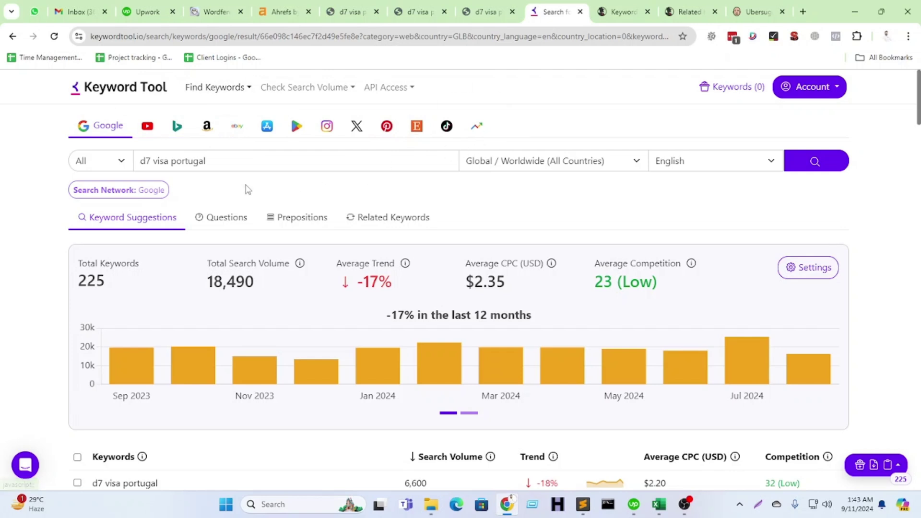
pyautogui.click(524, 163)
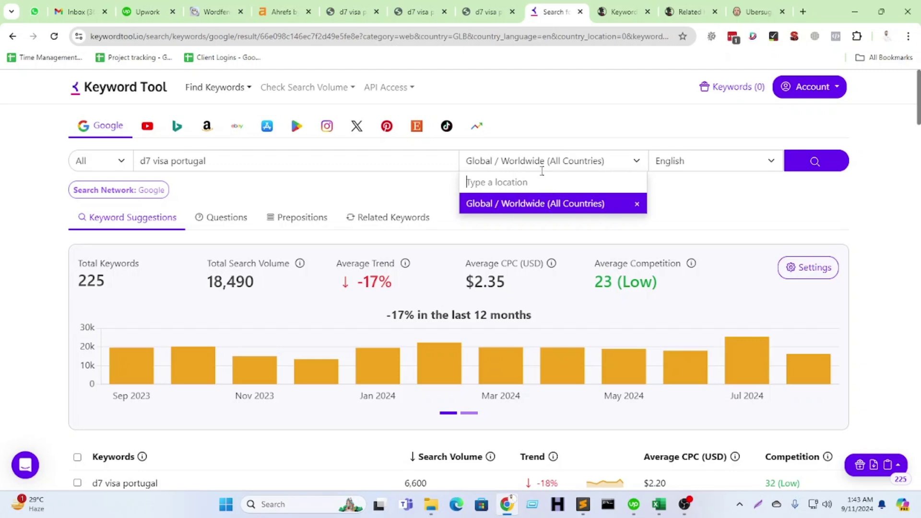
pyautogui.click(349, 12)
pyautogui.scroll(10, 362, 212)
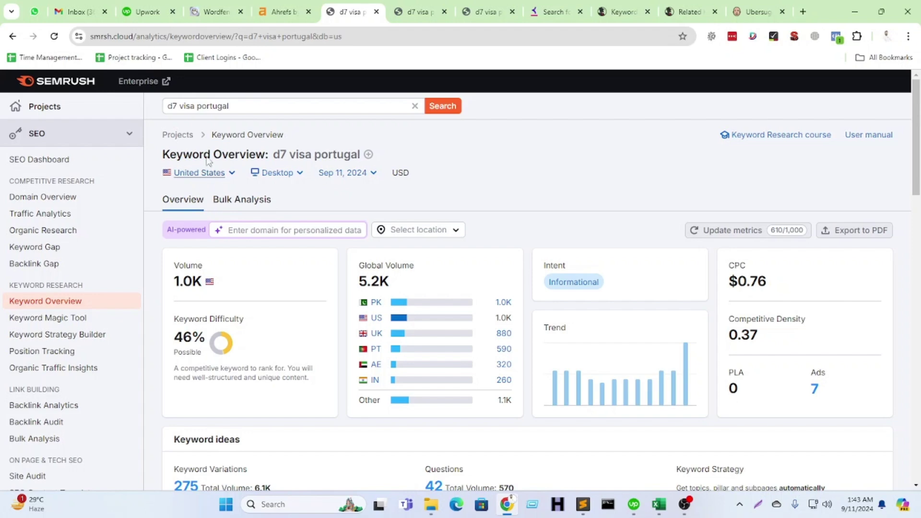
pyautogui.hotkey('ctrl', 'Tab')
pyautogui.hotkey('ctrl', 'Tab')
pyautogui.hotkey('ctrl', 'Tab')
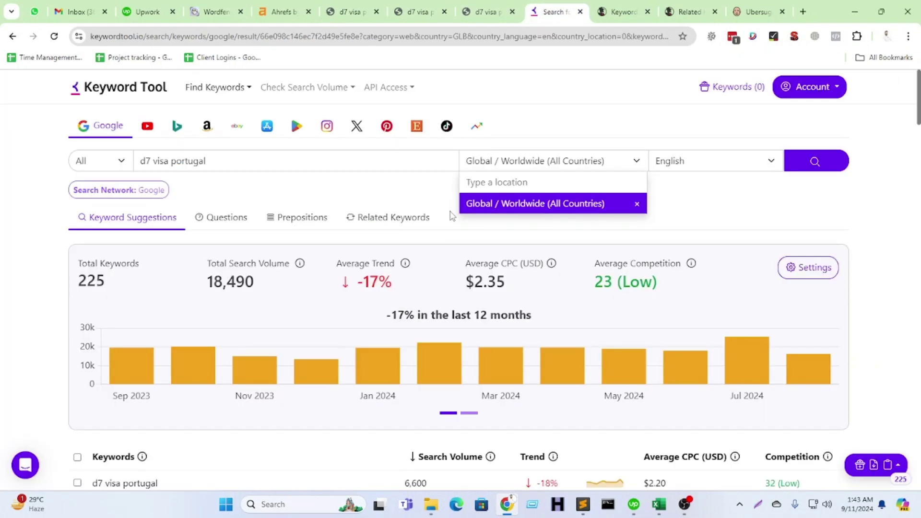
pyautogui.click(377, 210)
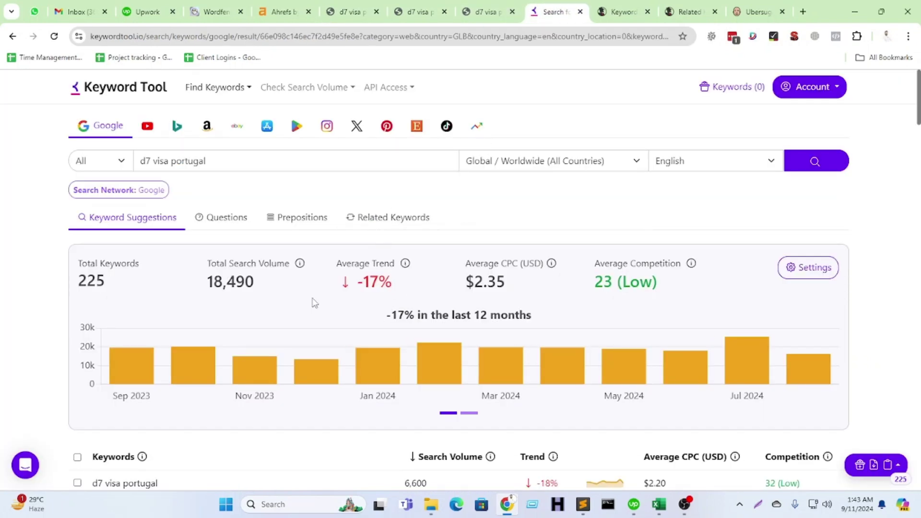
# Step: Show the question keywords for "d7 visa portugal" in Keyword Tool and review their search volume and metrics
pyautogui.click(224, 222)
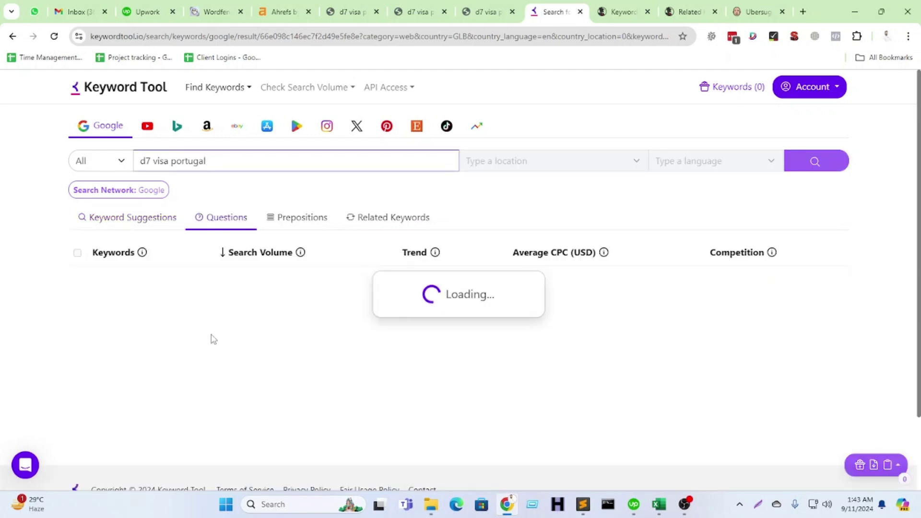
pyautogui.scroll(-6, 168, 312)
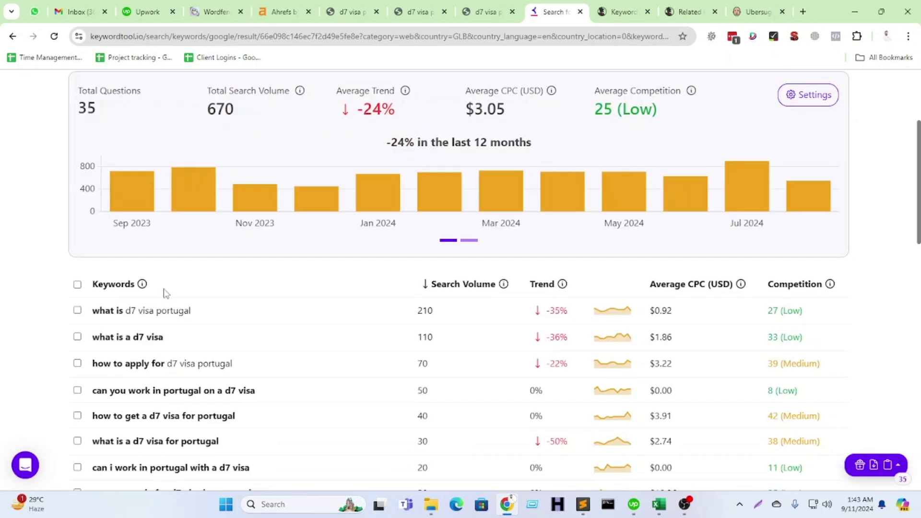
pyautogui.scroll(-1, 231, 446)
pyautogui.scroll(4, 236, 448)
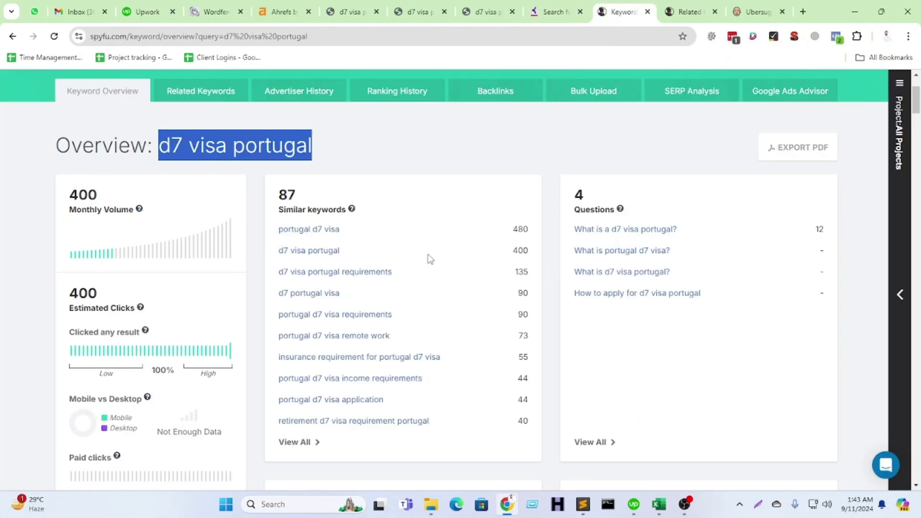
# Step: View SpyFu's keyword overview for "d7 visa portugal", and switch to its related keywords page
pyautogui.click(153, 144)
pyautogui.moveTo(153, 144); pyautogui.dragTo(414, 134)
pyautogui.click(687, 12)
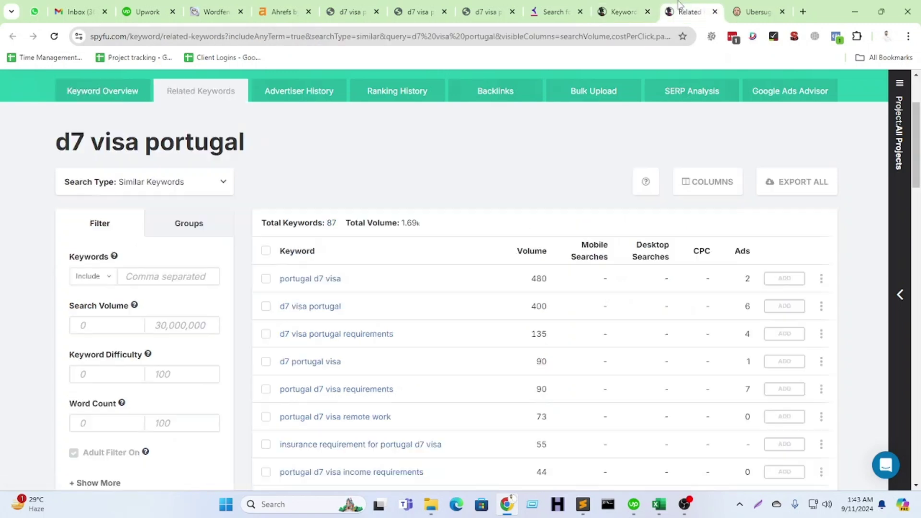
# Step: Examine SpyFu's similar keywords by volume, mobile searches, desktop searches, CPC and ads
pyautogui.scroll(-2, 379, 290)
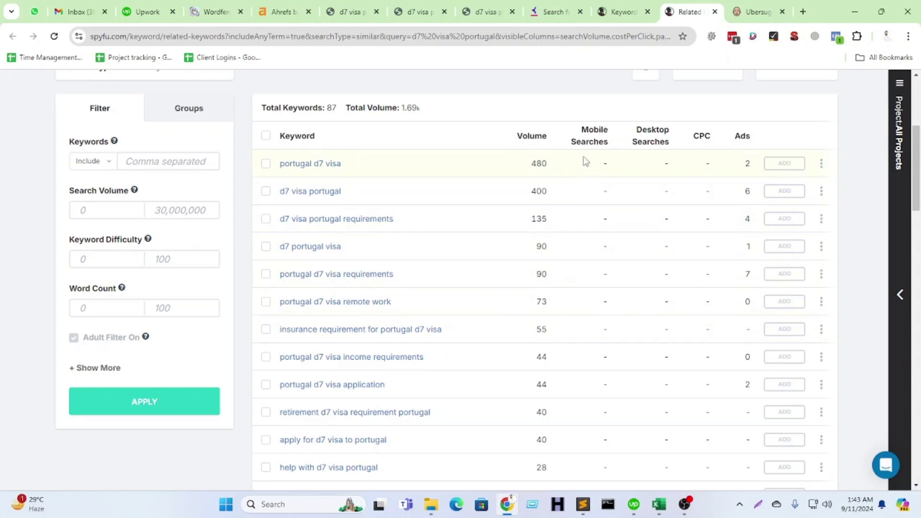
pyautogui.moveTo(590, 149)
pyautogui.scroll(-5, 542, 226)
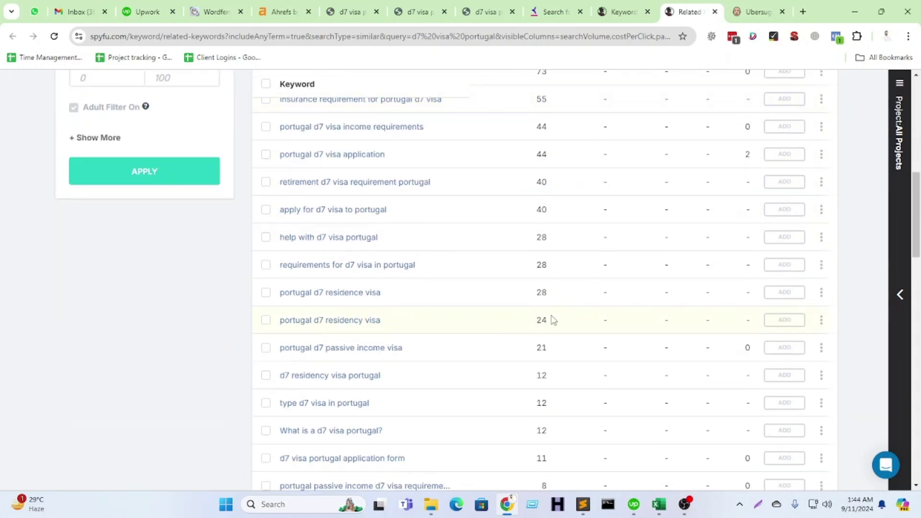
pyautogui.scroll(6, 551, 319)
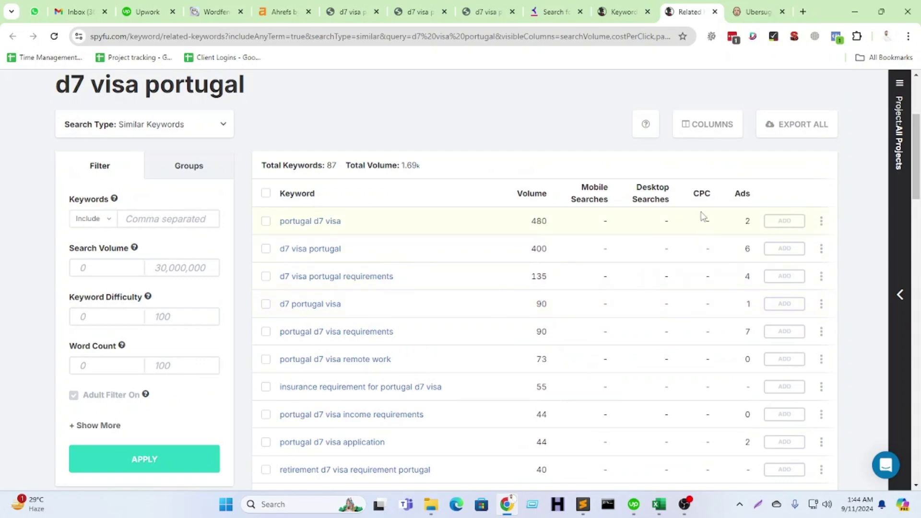
pyautogui.scroll(-6, 699, 365)
pyautogui.scroll(-4, 698, 365)
pyautogui.scroll(10, 698, 366)
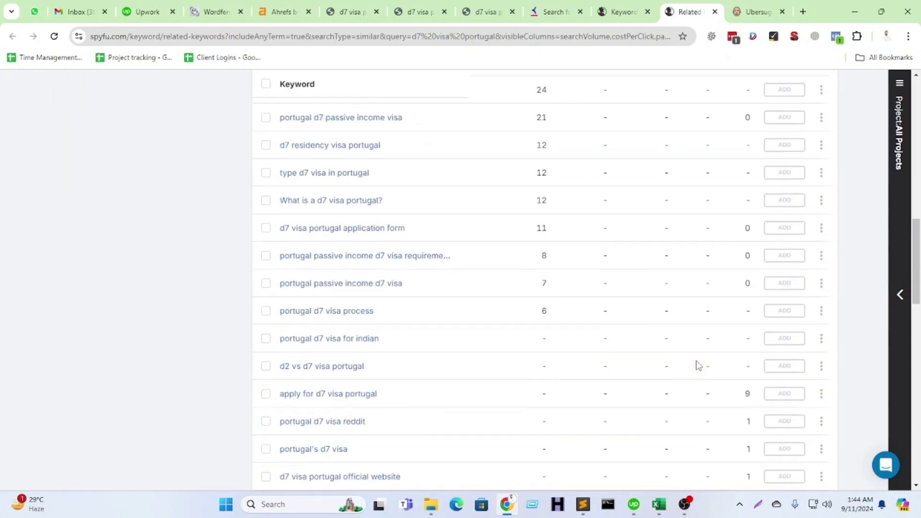
pyautogui.scroll(3, 698, 366)
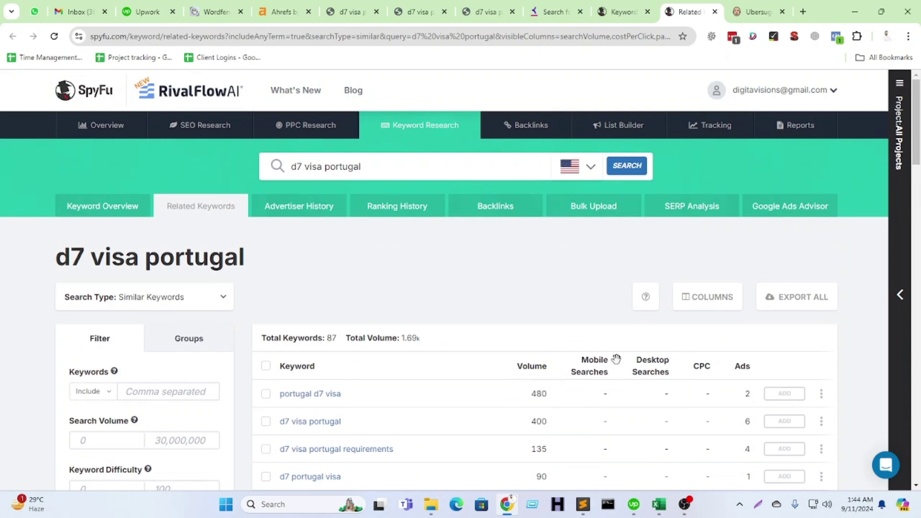
pyautogui.moveTo(591, 372)
pyautogui.moveTo(532, 371)
# Step: Switch to Ubersuggest's keyword overview for "d7 visa portugal" and view the available search languages
pyautogui.click(763, 13)
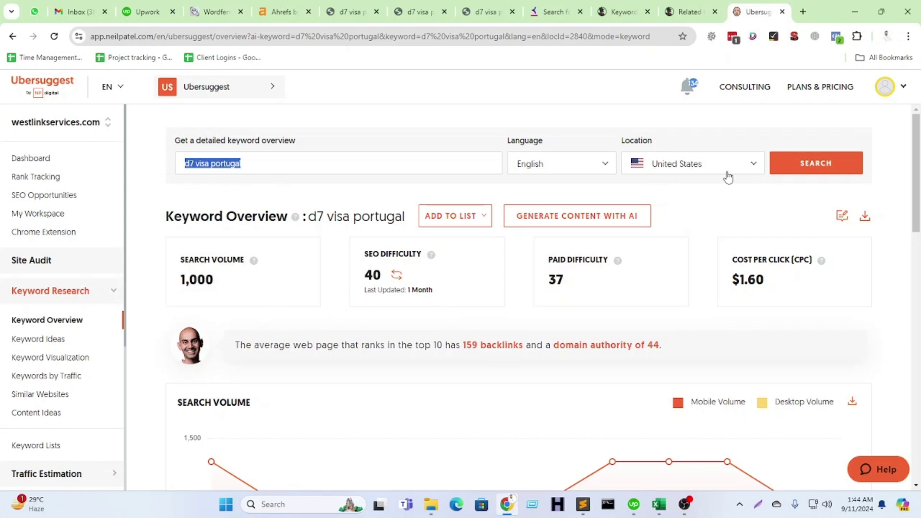
pyautogui.click(541, 172)
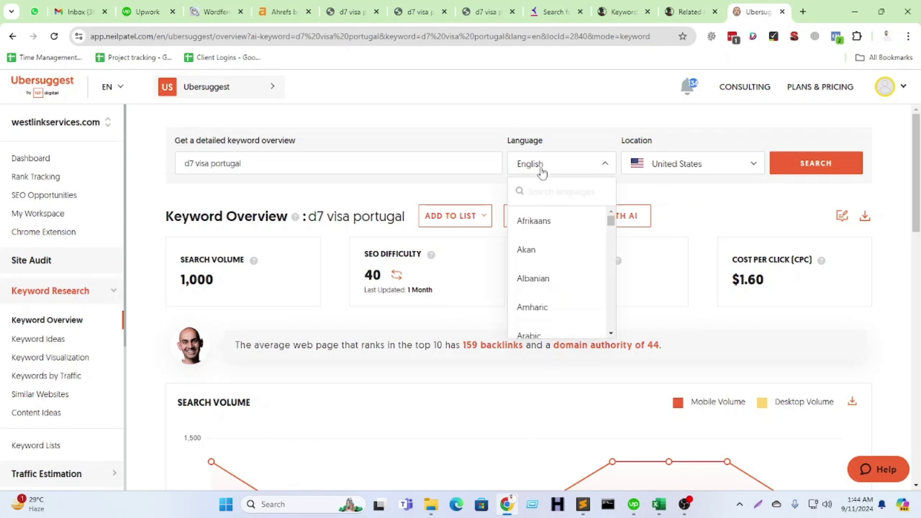
pyautogui.click(545, 169)
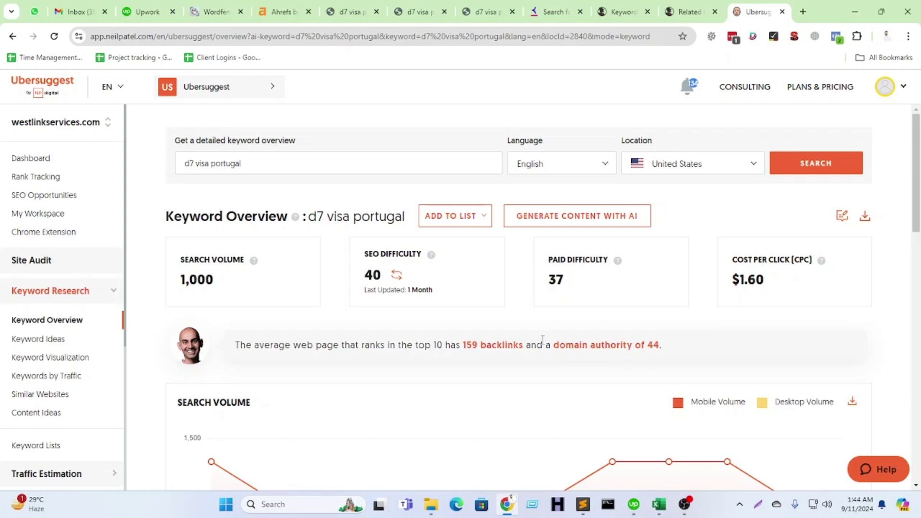
# Step: Review the mobile and desktop search volume chart, SEO clicks and searchers' age range for the keyword
pyautogui.scroll(-6, 557, 340)
pyautogui.scroll(2, 260, 324)
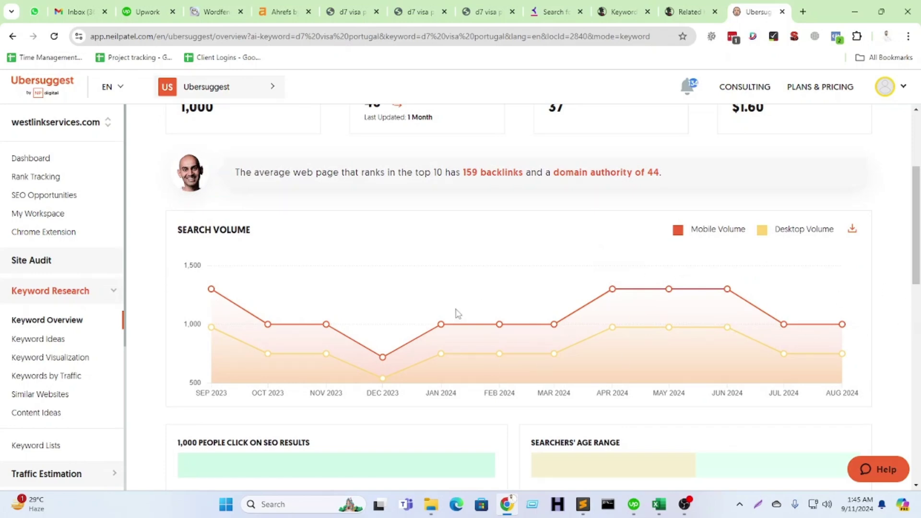
pyautogui.scroll(-5, 568, 319)
pyautogui.scroll(4, 602, 335)
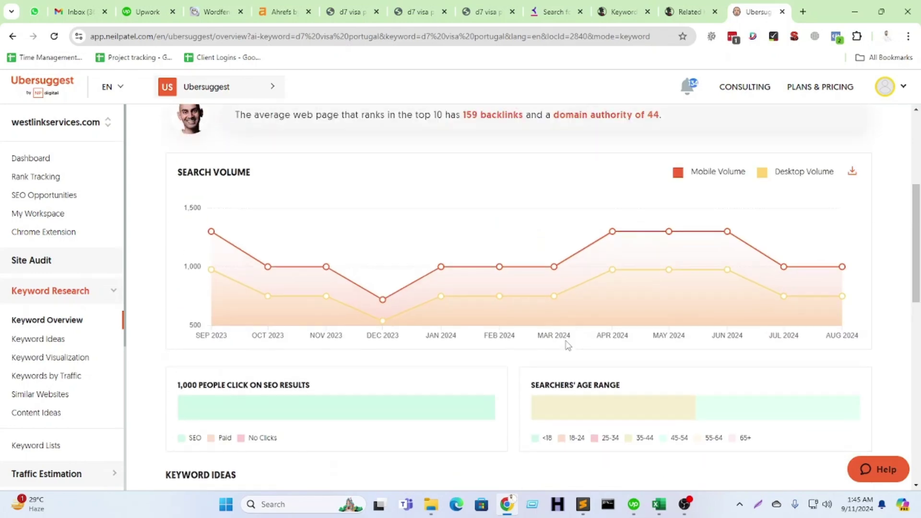
pyautogui.scroll(-3, 567, 345)
pyautogui.scroll(-3, 567, 346)
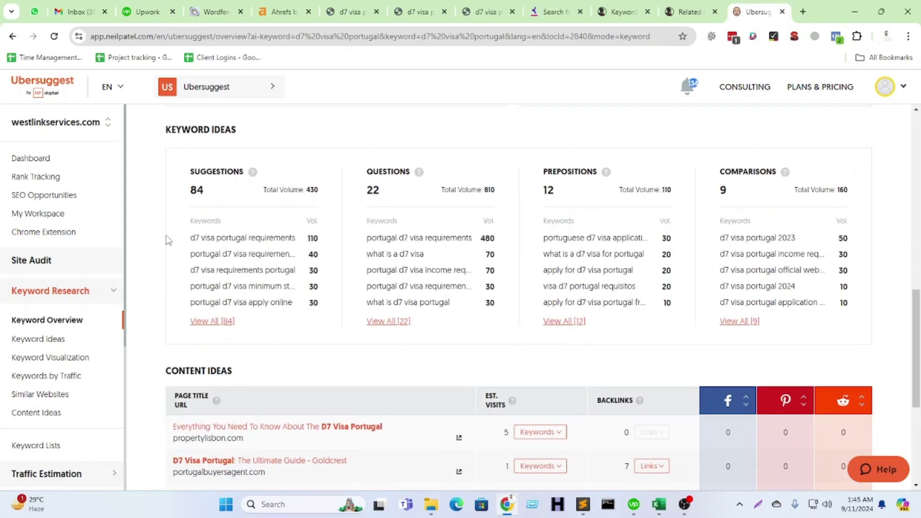
# Step: Examine the suggestions, questions, prepositions and comparisons under Keyword Ideas, along with the Content Ideas pages
pyautogui.doubleClick(200, 173)
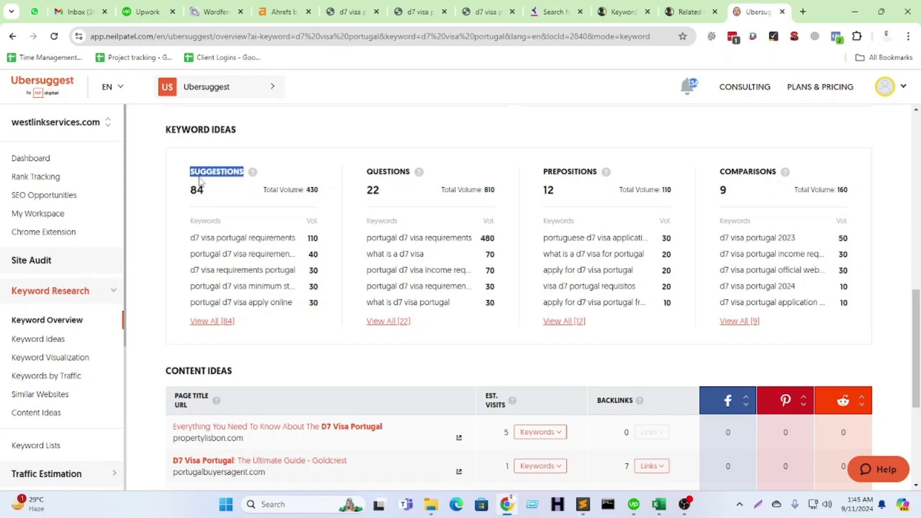
pyautogui.doubleClick(386, 173)
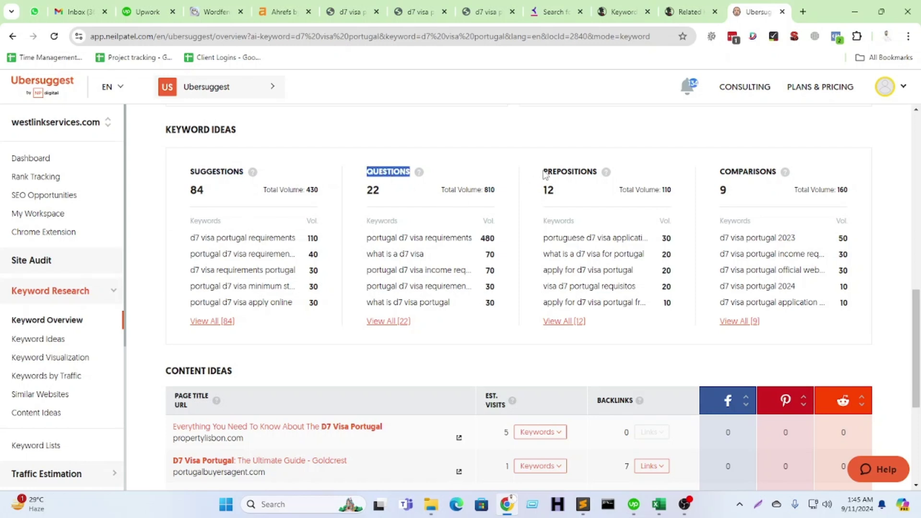
pyautogui.doubleClick(571, 172)
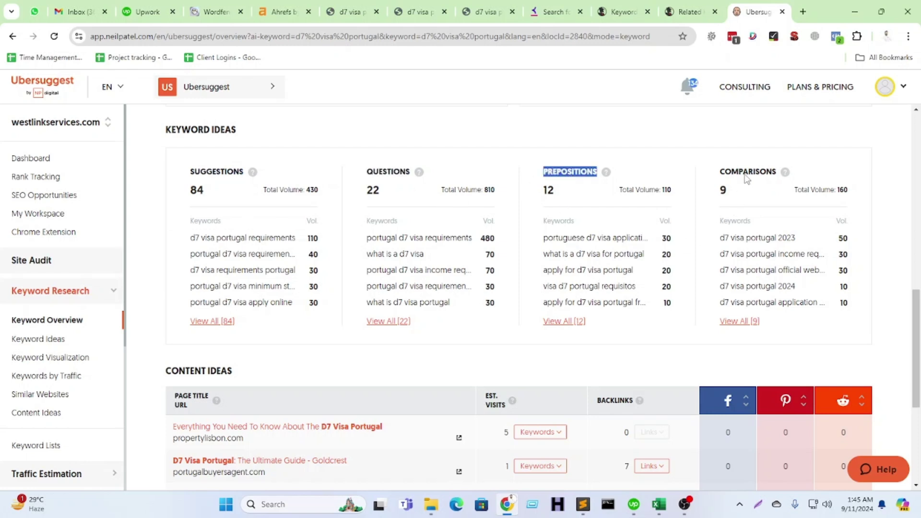
pyautogui.doubleClick(747, 174)
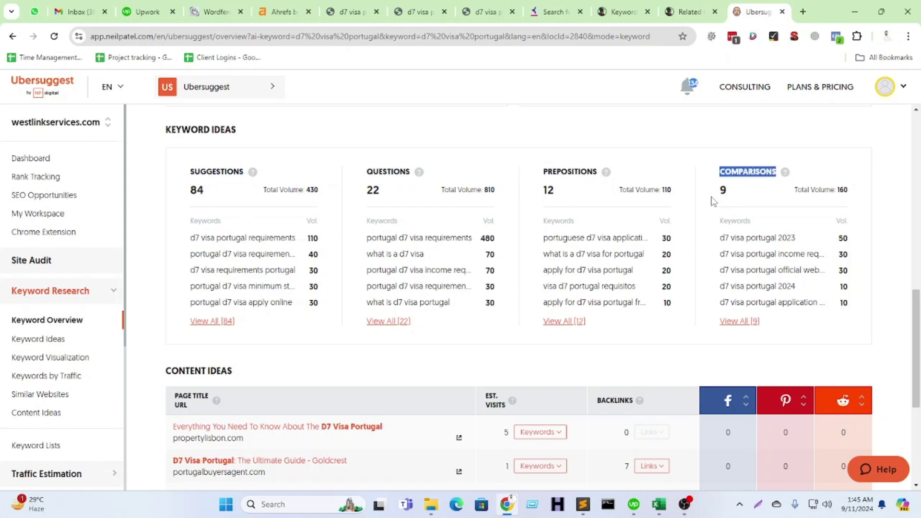
pyautogui.scroll(-5, 303, 235)
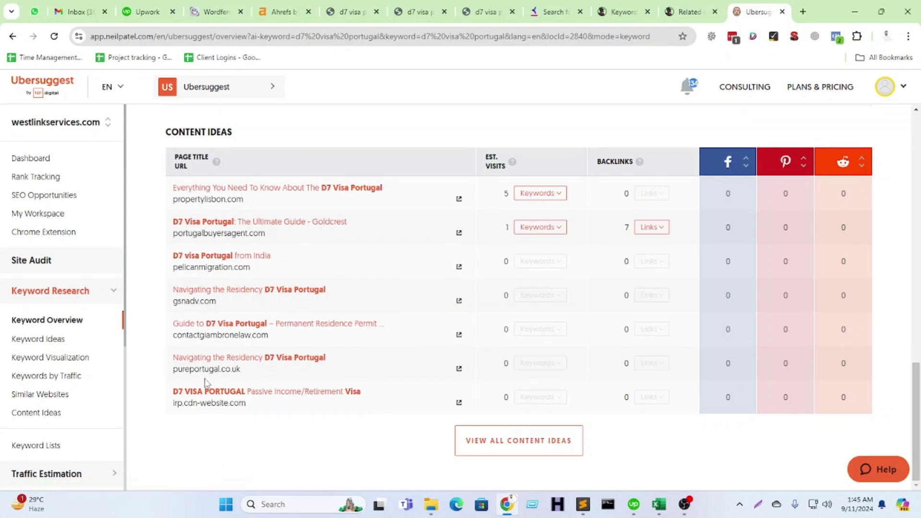
pyautogui.scroll(8, 206, 382)
pyautogui.scroll(-2, 207, 379)
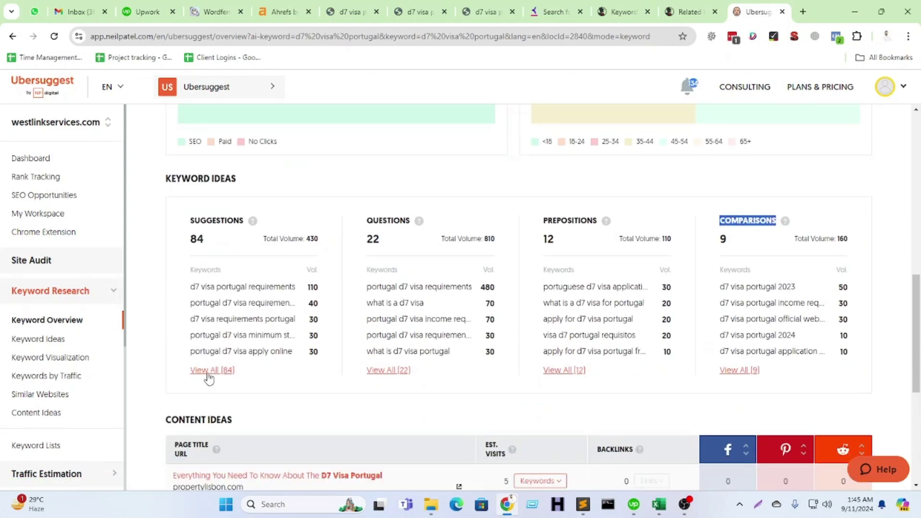
# Step: Open the full list of keyword suggestions and examine the volume, CPC, PD and SD values
pyautogui.click(206, 377)
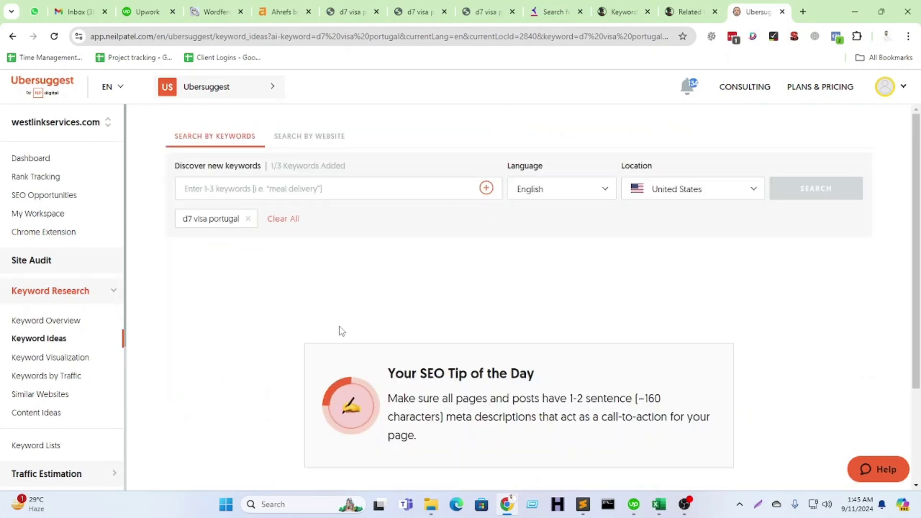
pyautogui.scroll(-4, 448, 301)
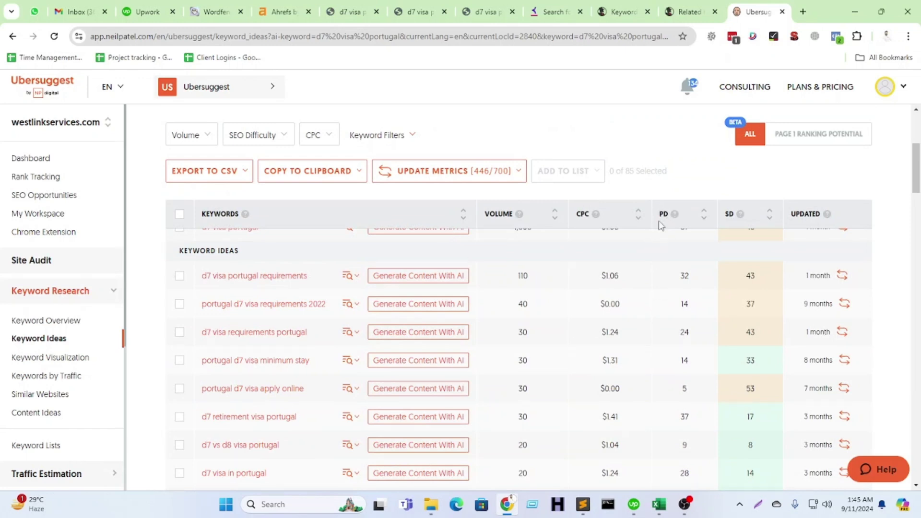
pyautogui.scroll(2, 499, 366)
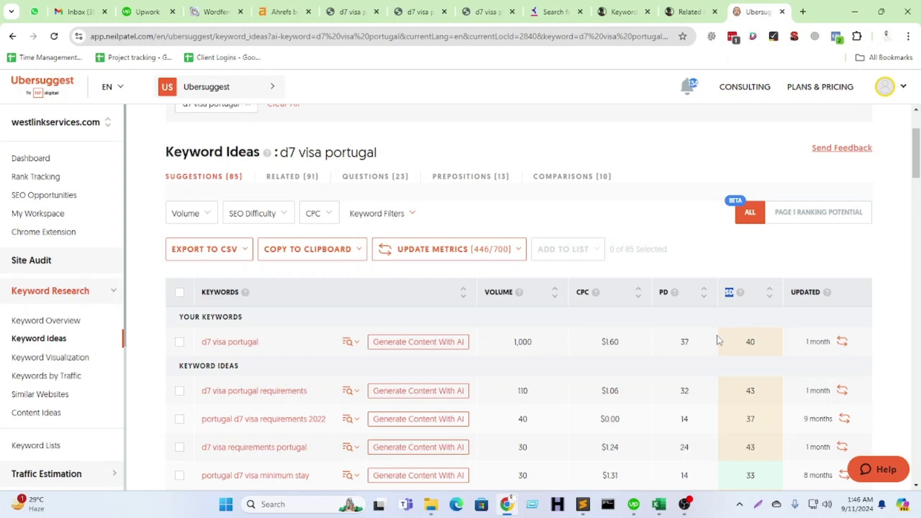
pyautogui.doubleClick(751, 342)
pyautogui.scroll(-1, 704, 363)
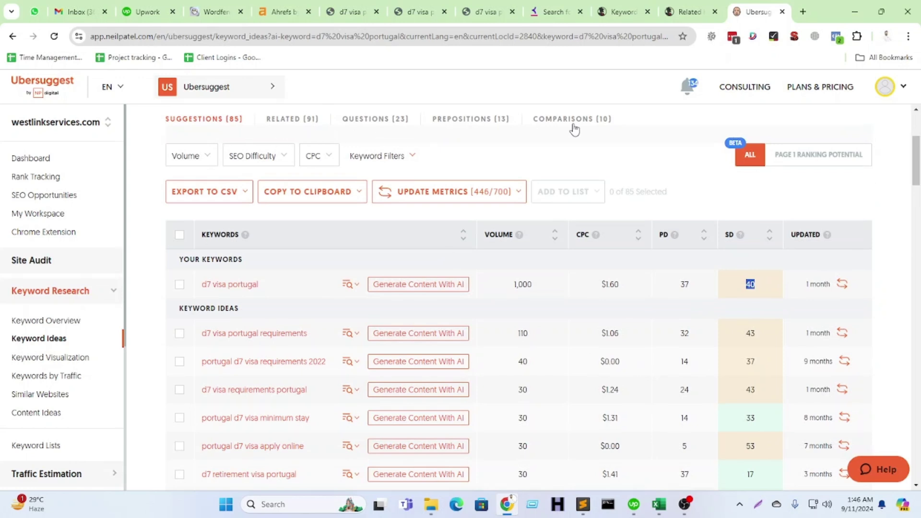
# Step: View the Volume, SEO Difficulty and CPC filter options for the suggestions without applying any
pyautogui.click(193, 162)
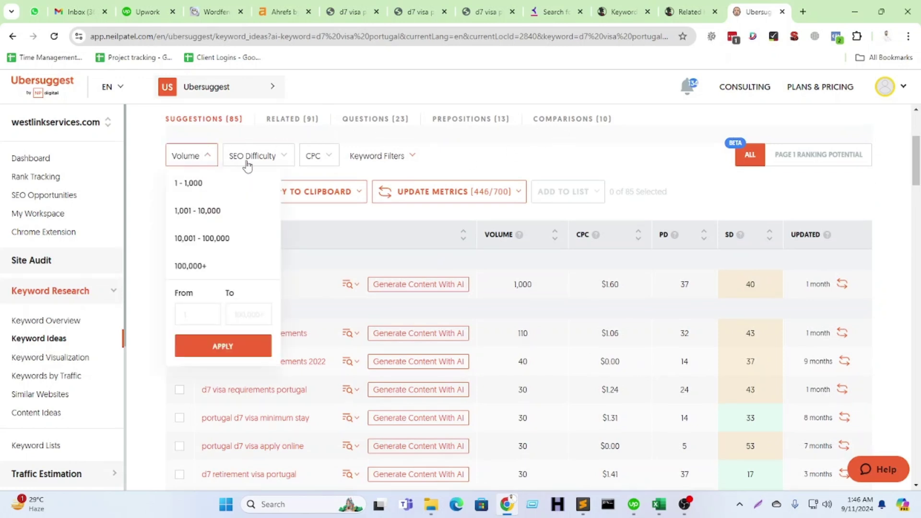
pyautogui.click(246, 163)
pyautogui.click(324, 163)
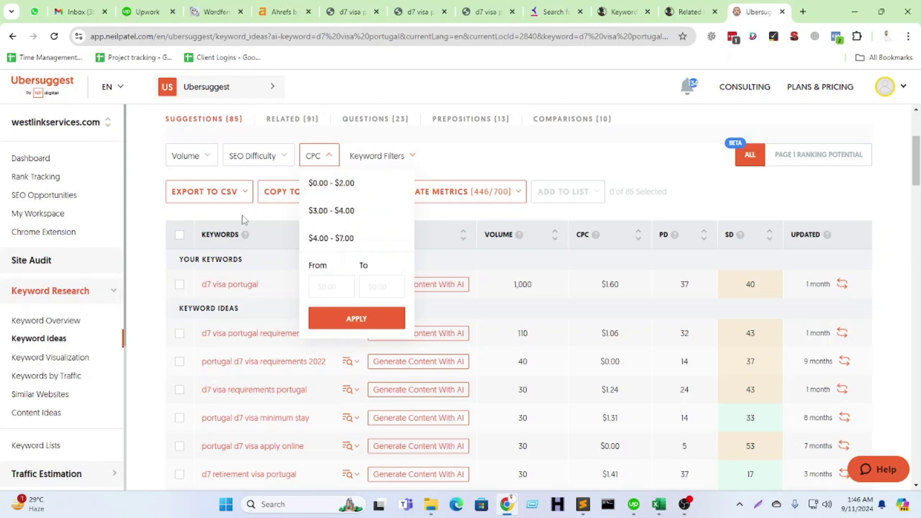
pyautogui.click(554, 168)
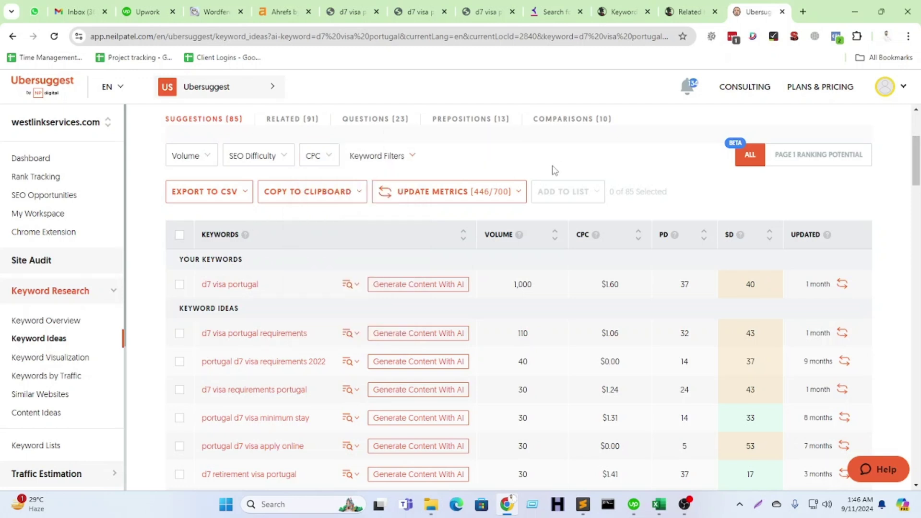